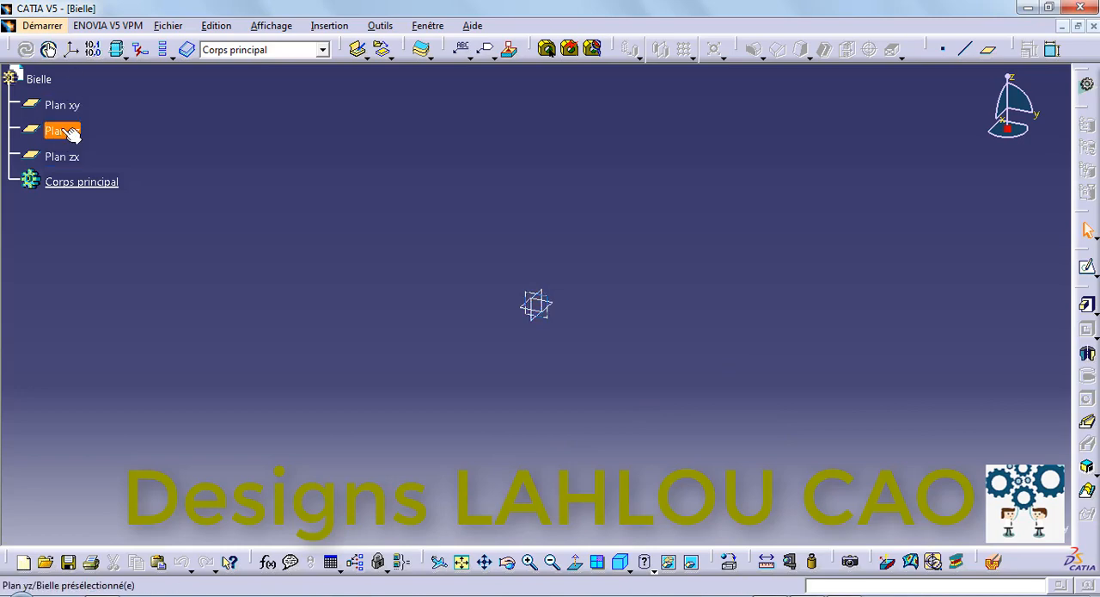
Step: Start a sketch on the yz plane with two circles on the horizontal axis, about 59 mm diameter right of the origin and 77 mm left
click(61, 131)
click(1088, 266)
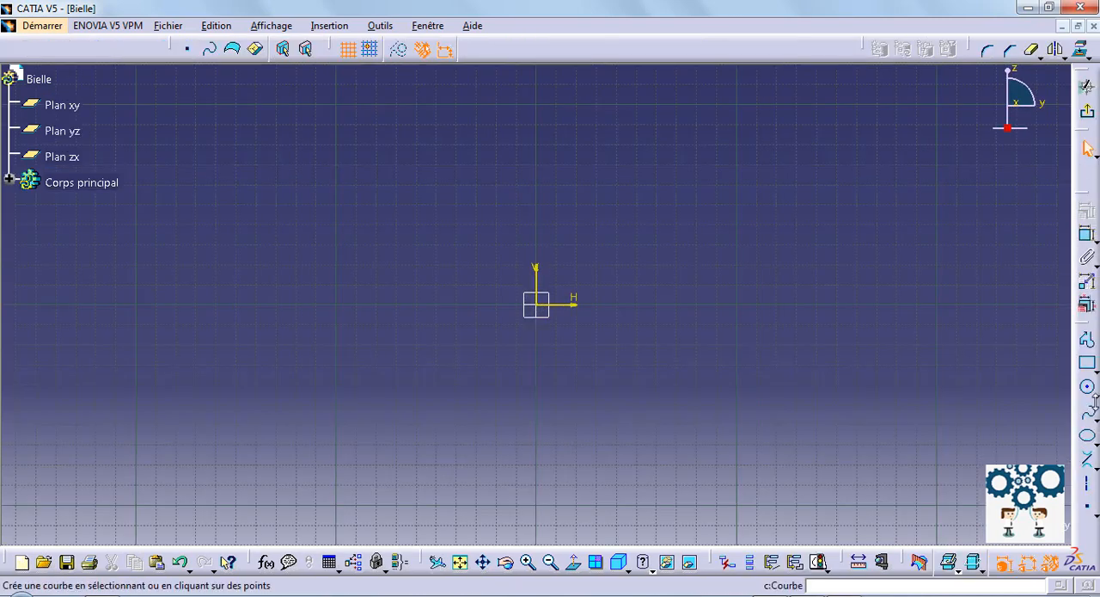
click(1087, 387)
click(757, 299)
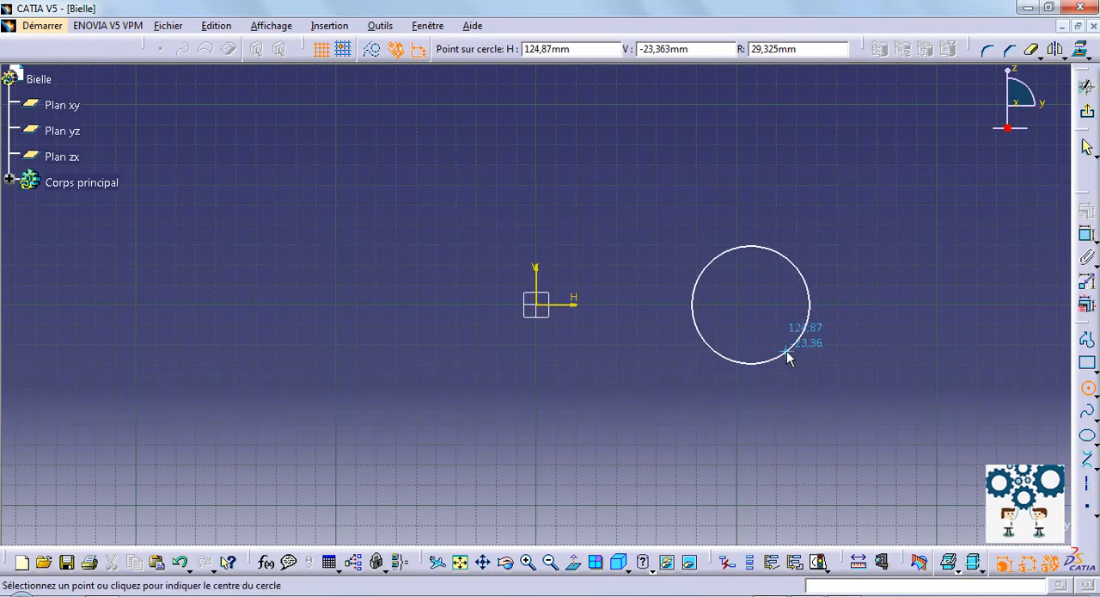
click(784, 353)
click(344, 299)
click(424, 286)
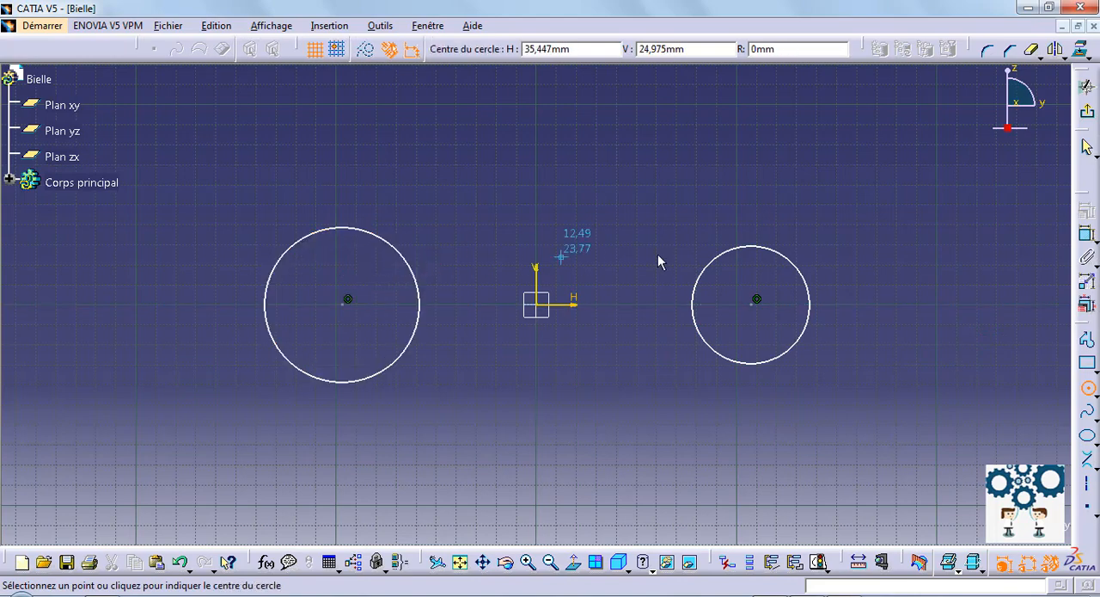
Step: Dimension the diameters of both circles, setting the one right of the origin to 30 mm and the left one to 19 mm
click(1088, 237)
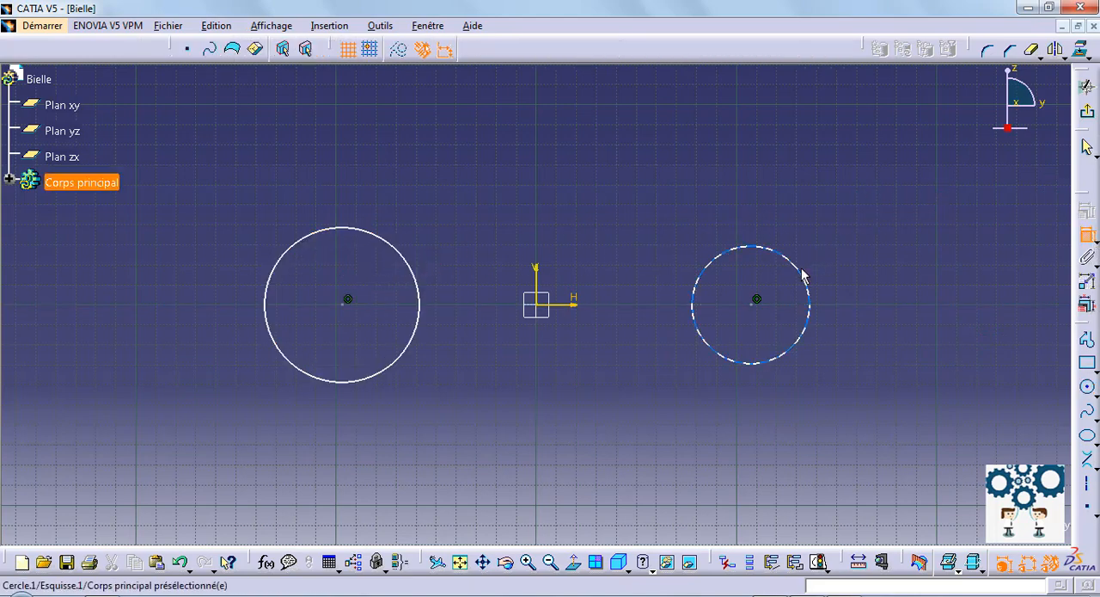
click(805, 274)
click(840, 241)
double_click(837, 234)
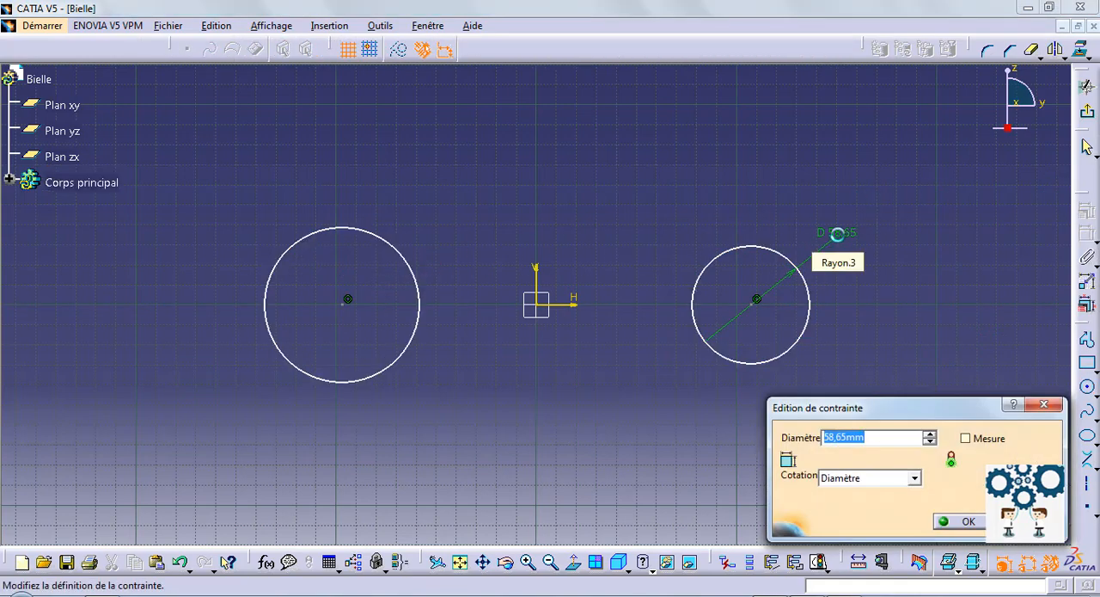
key(Return)
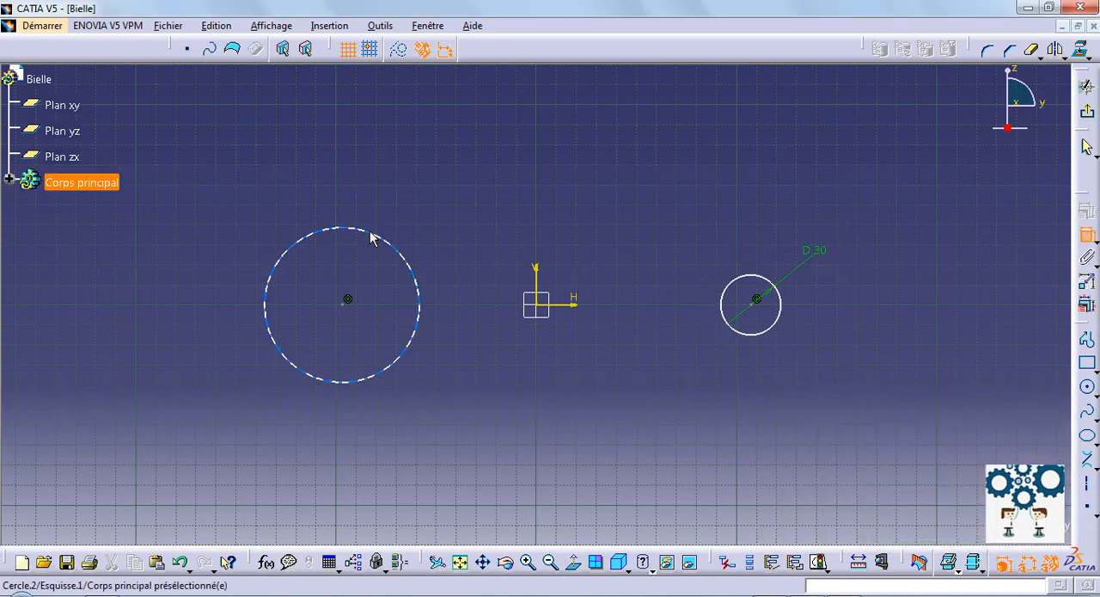
click(371, 233)
click(361, 188)
double_click(360, 181)
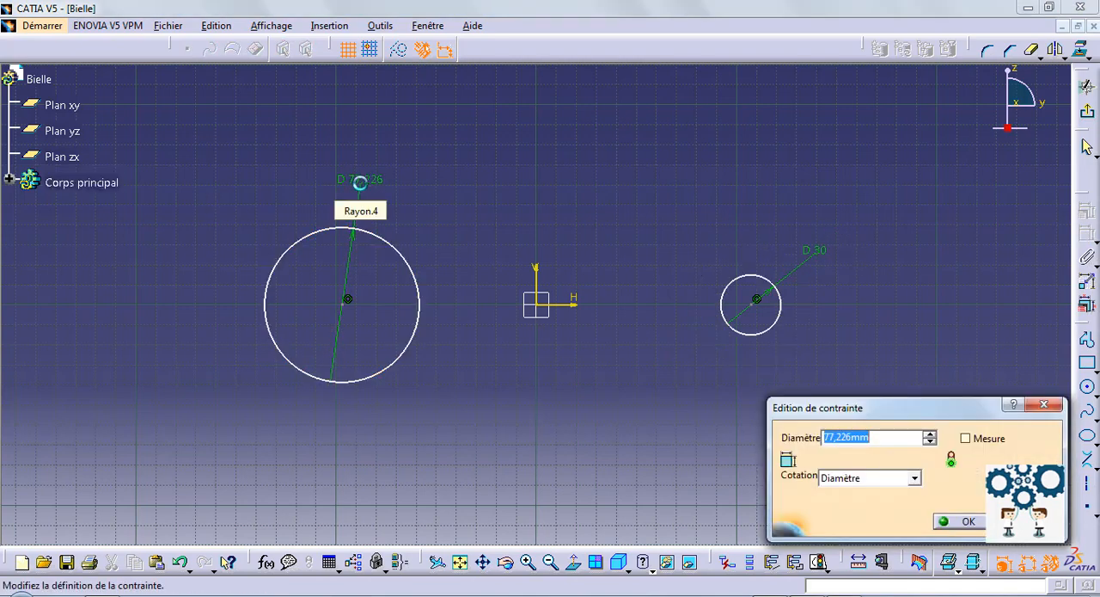
text(19)
key(Return)
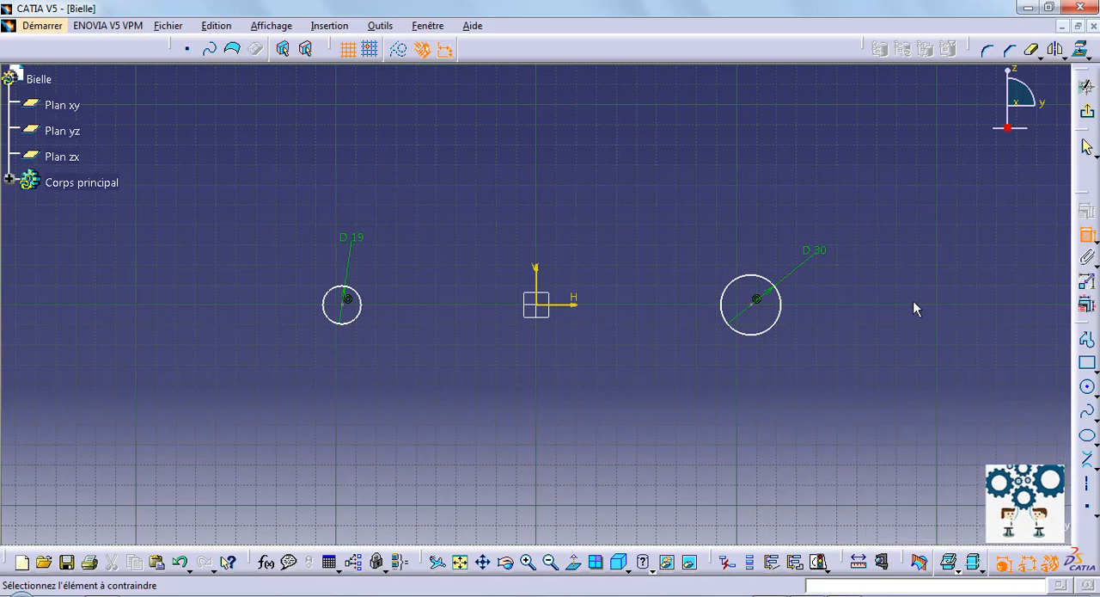
Step: Dimension the horizontal distance from the sketch origin to each circle's centre and set both distances to 68 mm
click(756, 299)
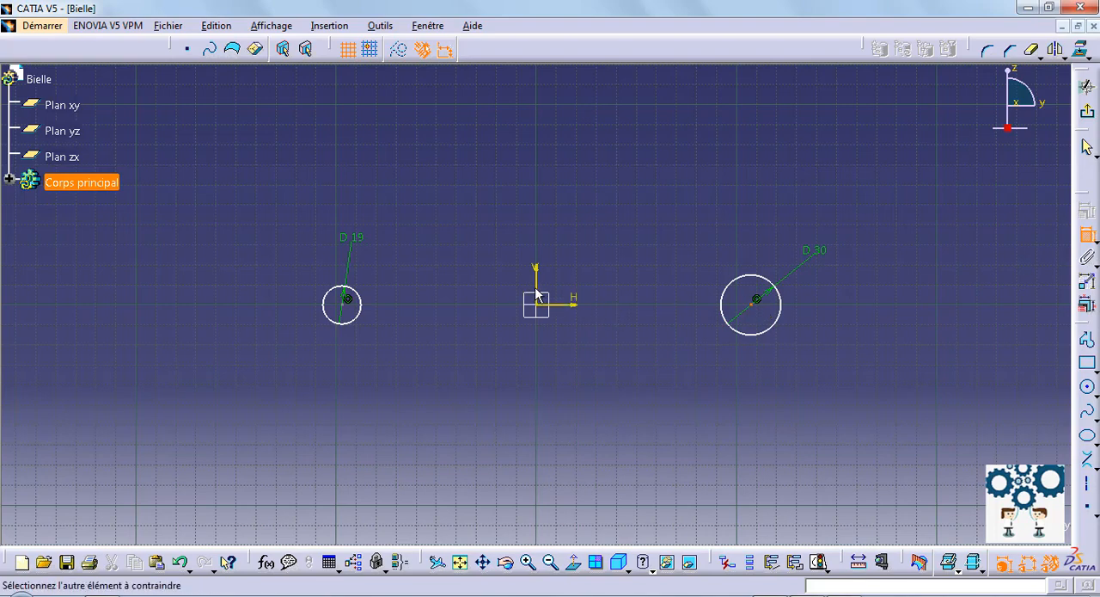
click(536, 296)
click(625, 171)
double_click(625, 171)
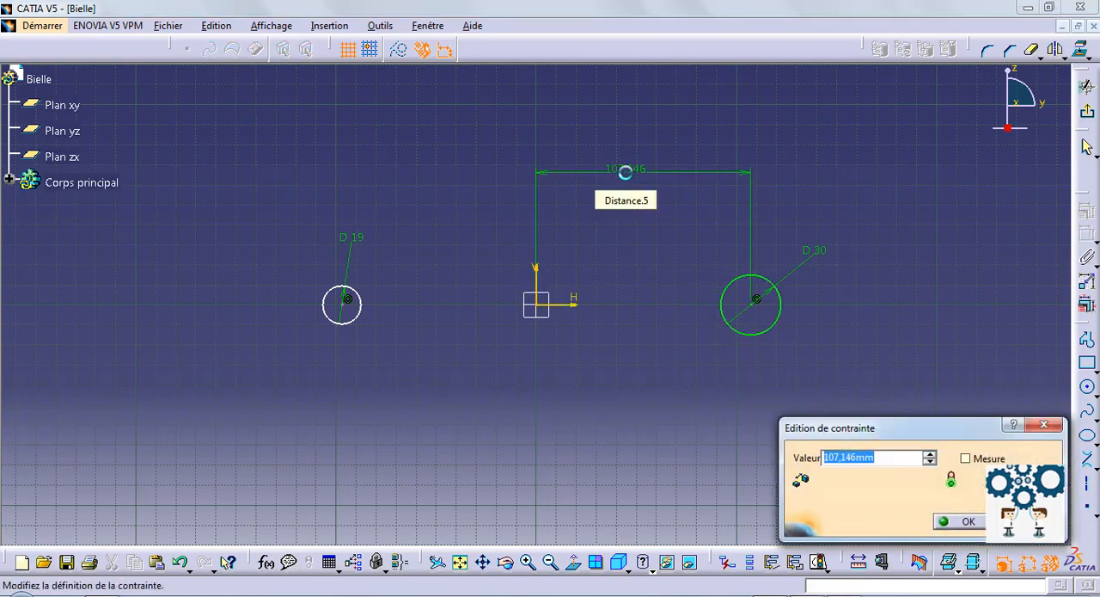
key(Return)
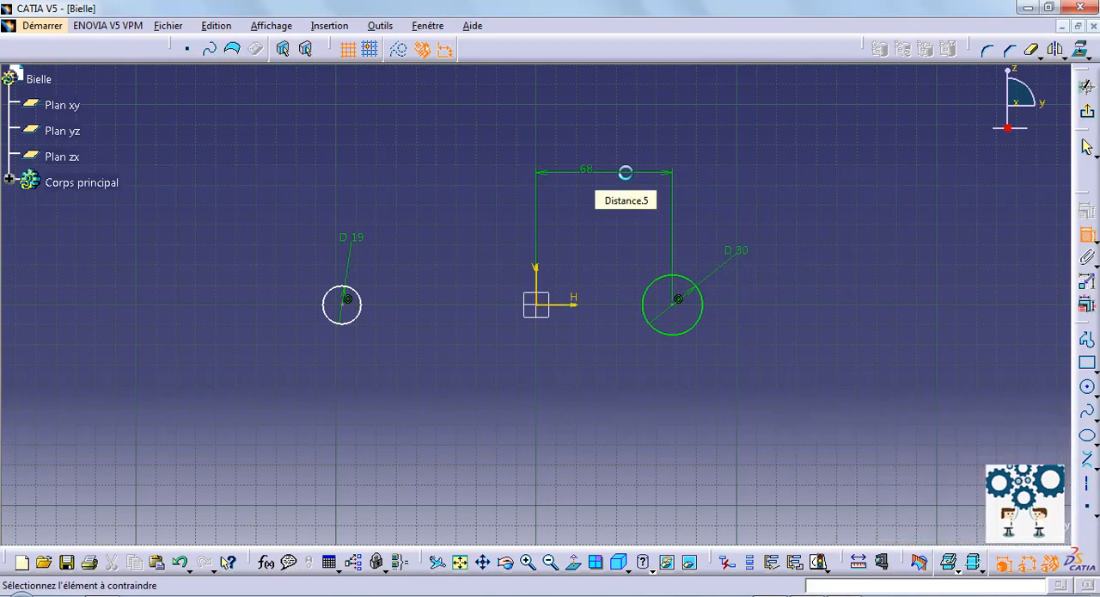
click(535, 303)
click(356, 307)
click(416, 191)
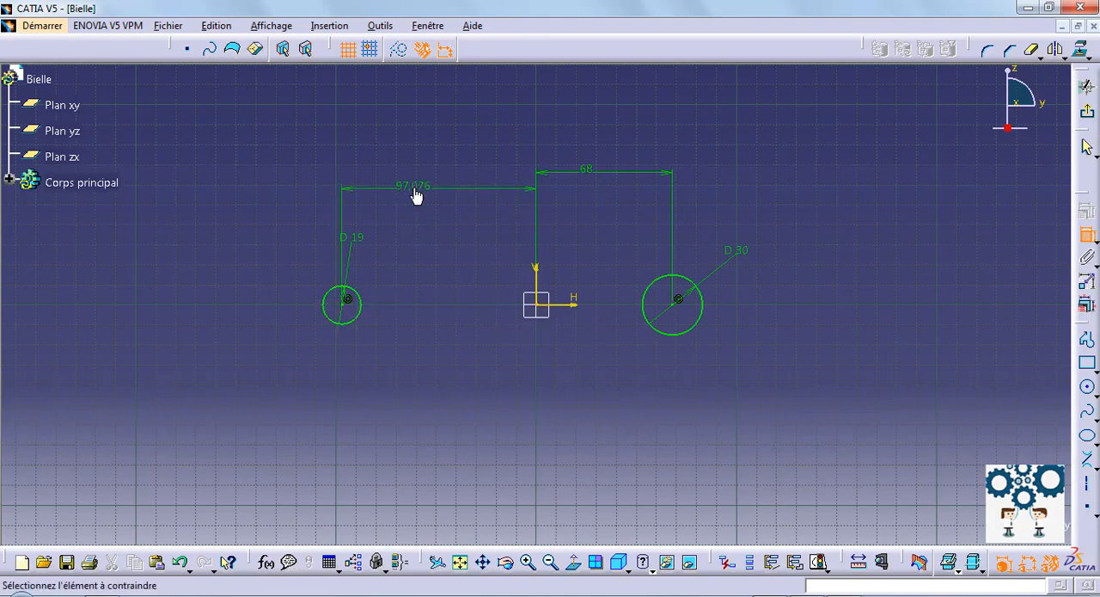
double_click(414, 187)
text(68)
key(Return)
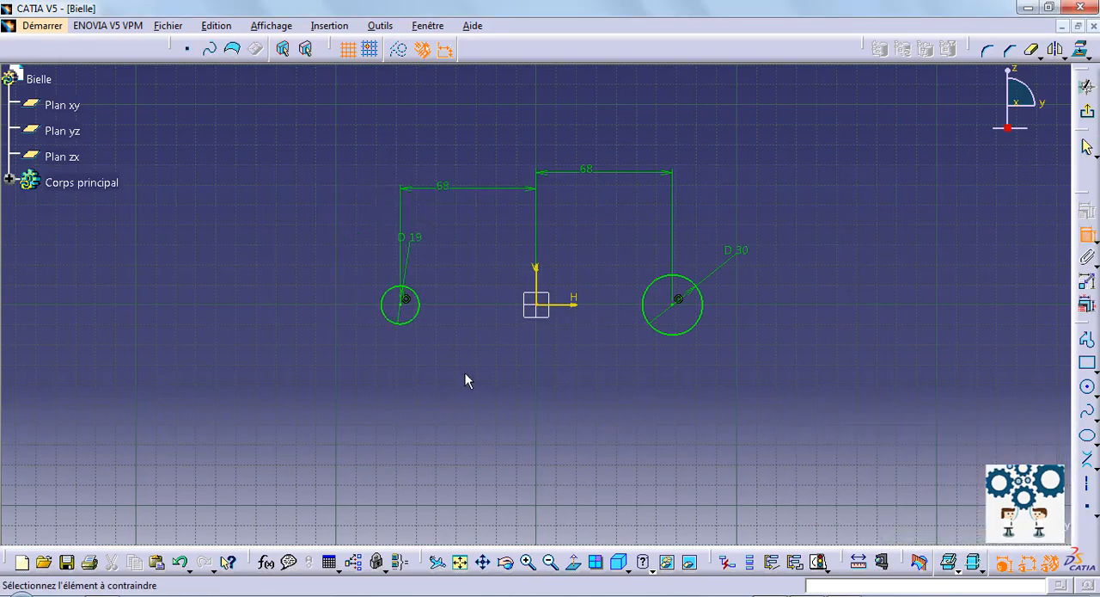
Step: Join the 19 mm and 30 mm circles with two bi-tangent lines, one above and one below the horizontal axis
mouse_move(460, 343)
middle_down()
mouse_move(461, 287)
mouse_move(548, 358)
mouse_move(509, 364)
middle_up()
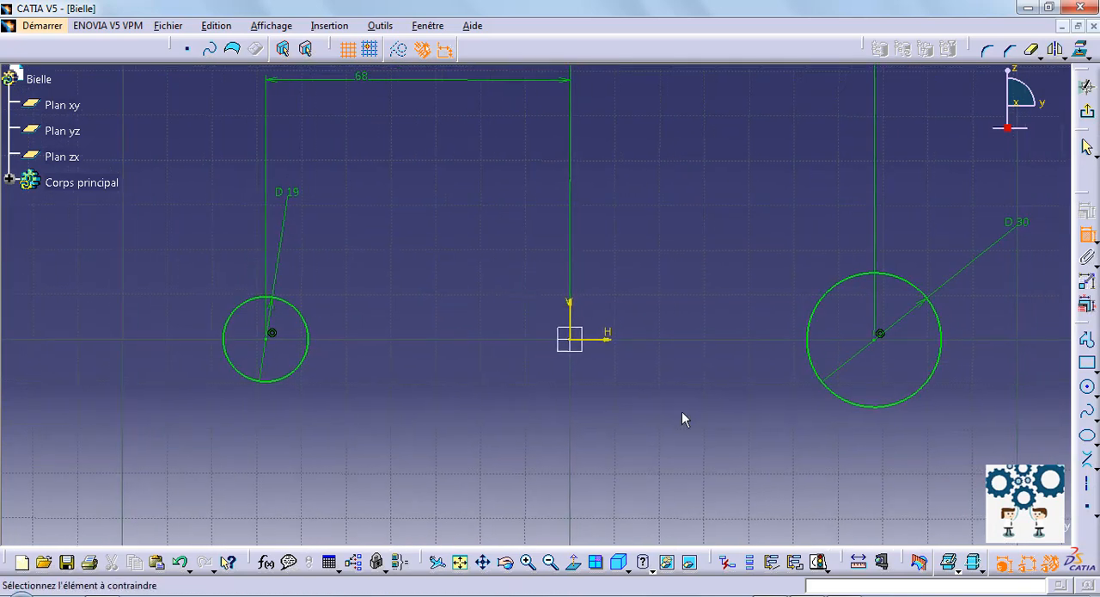
click(1089, 461)
click(867, 277)
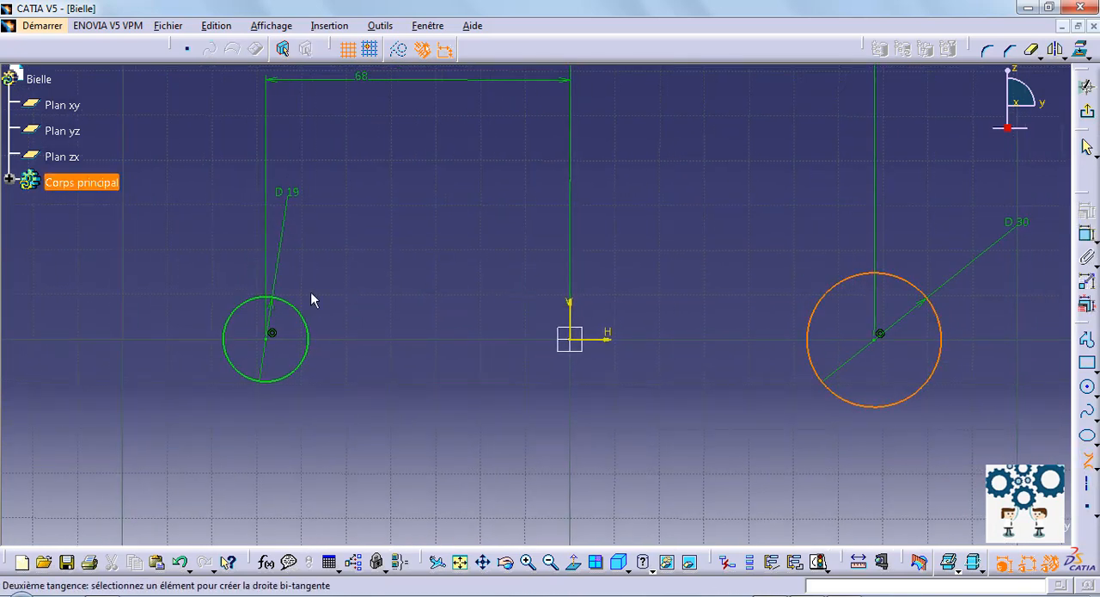
click(286, 309)
click(1087, 461)
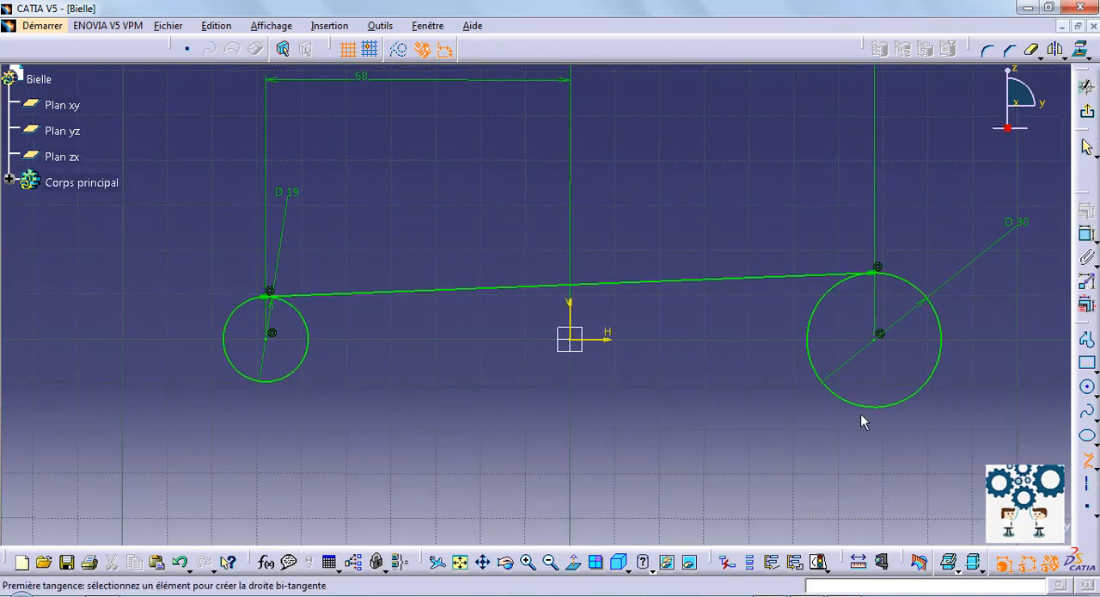
click(865, 408)
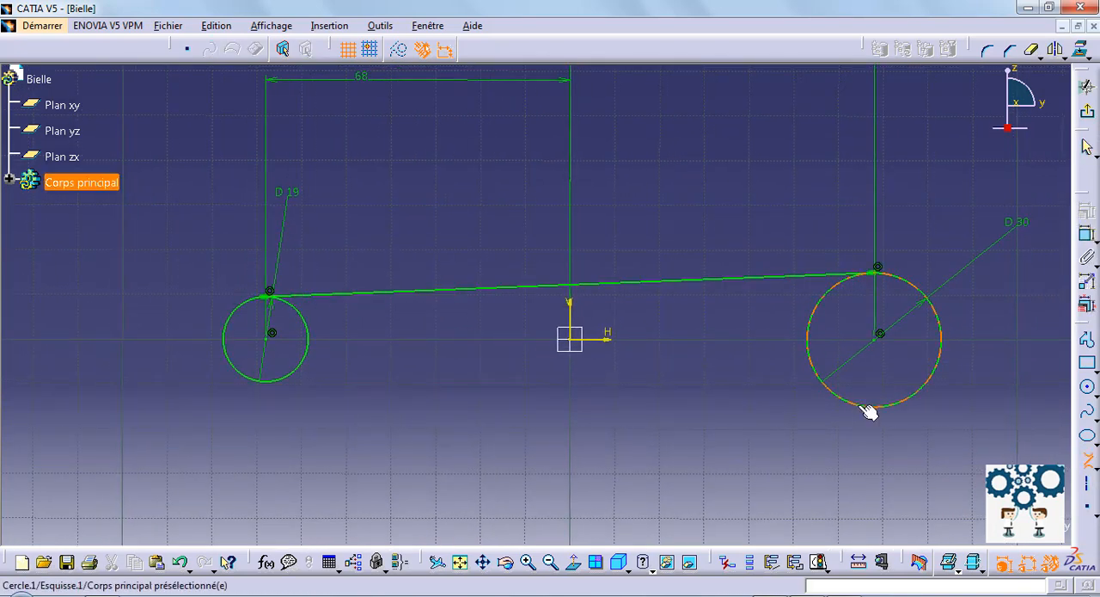
click(268, 384)
Step: Draw larger concentric circles, about 58 mm diameter around the 30 mm circle and about 35 mm around the 19 mm circle
click(1087, 386)
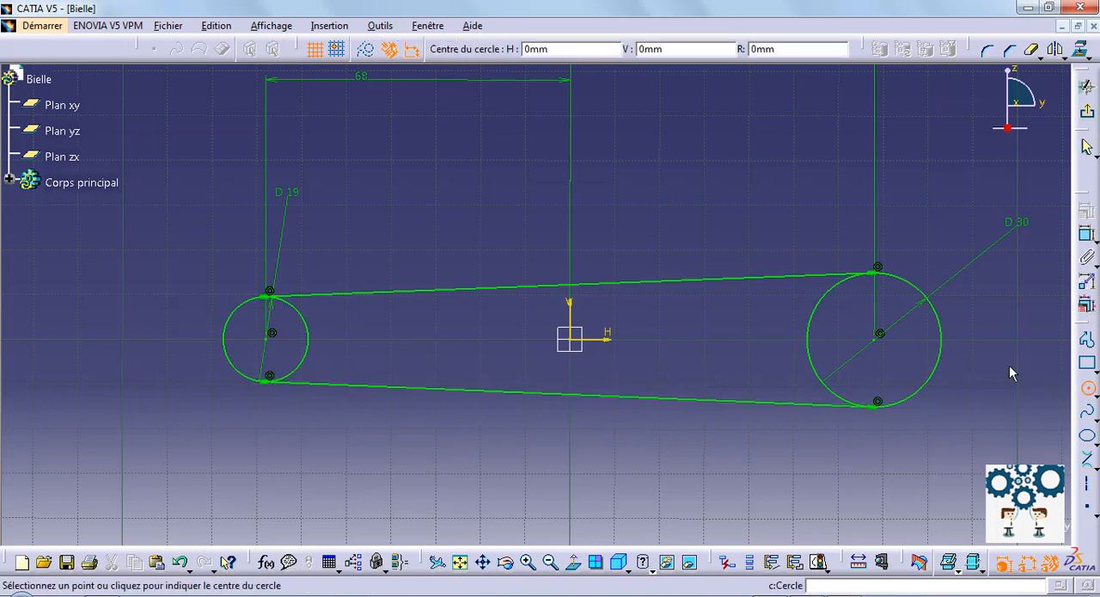
click(878, 337)
click(950, 440)
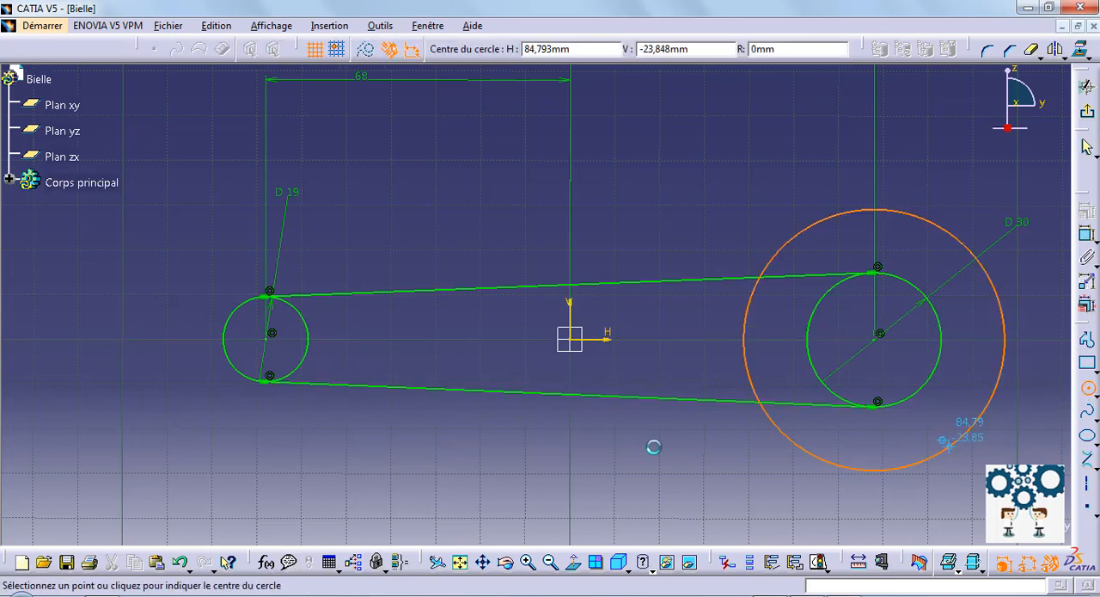
click(272, 332)
click(224, 271)
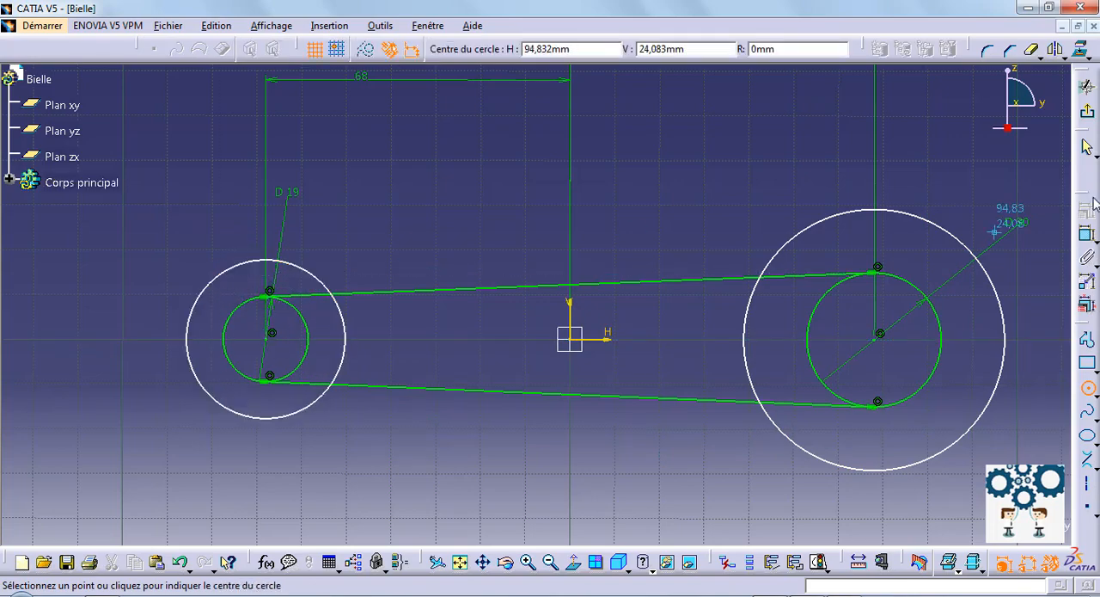
Step: Dimension the outer concentric circles, setting the diameter around the 30 mm circle to 40 mm and around the 19 mm circle to 26 mm
click(1088, 234)
click(815, 225)
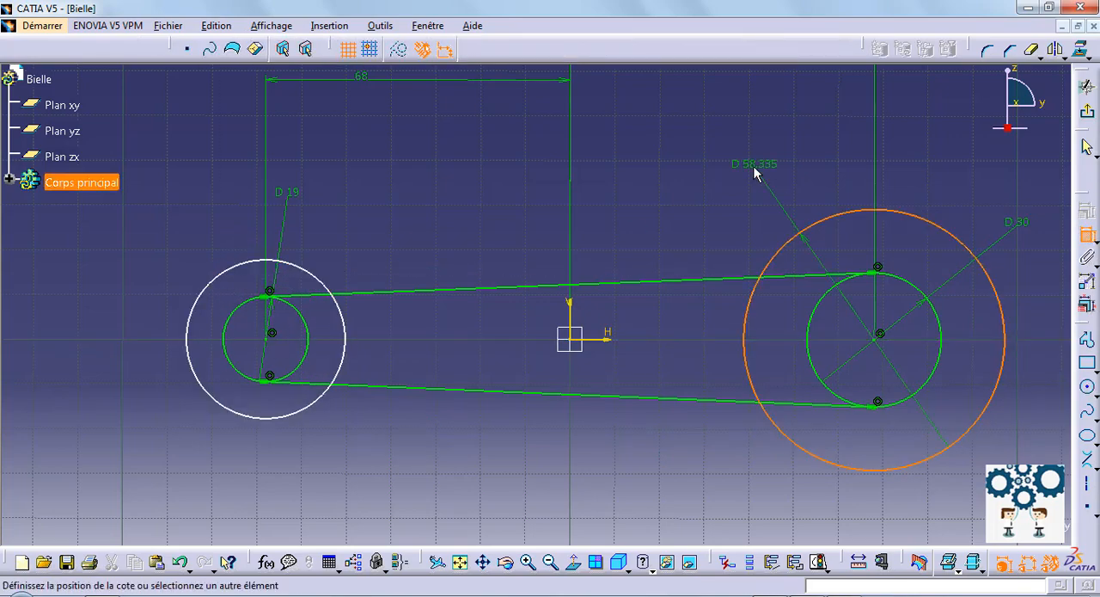
click(755, 172)
double_click(755, 165)
text(40mm)
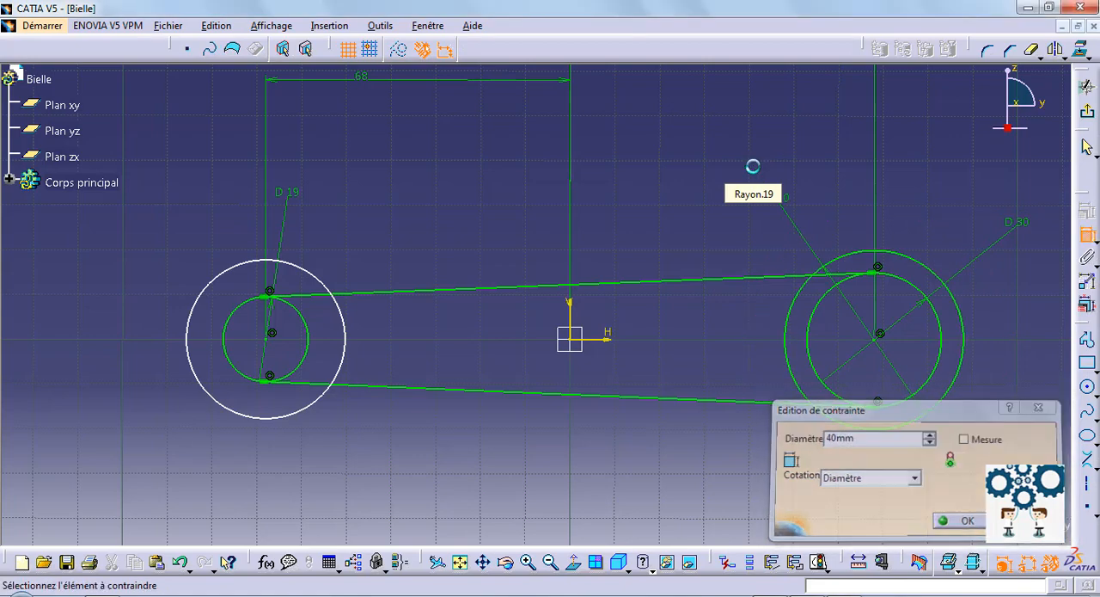
key(Return)
click(197, 302)
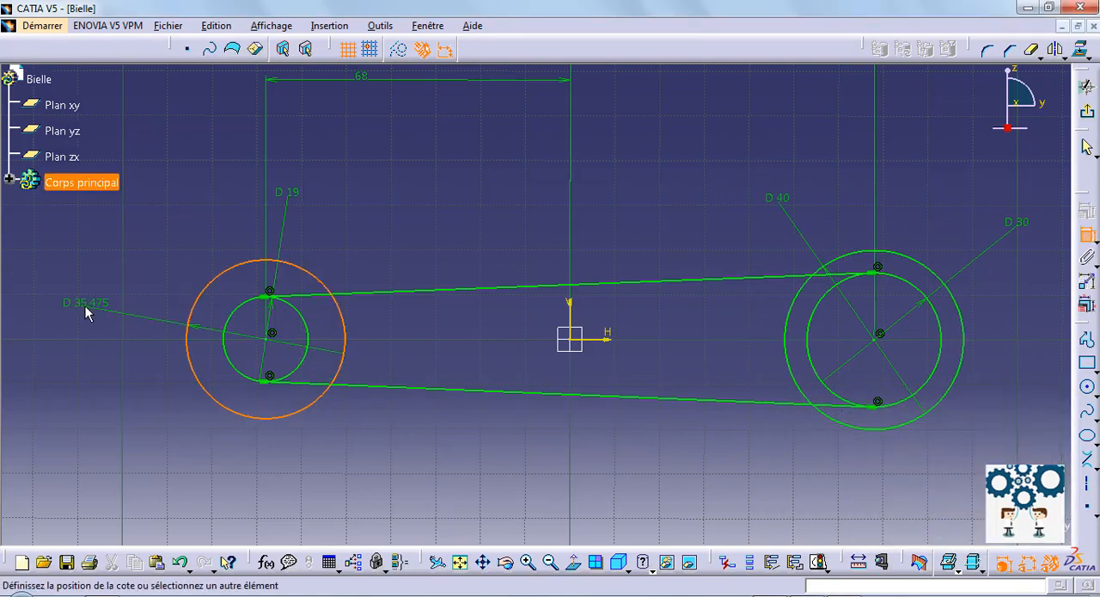
click(85, 306)
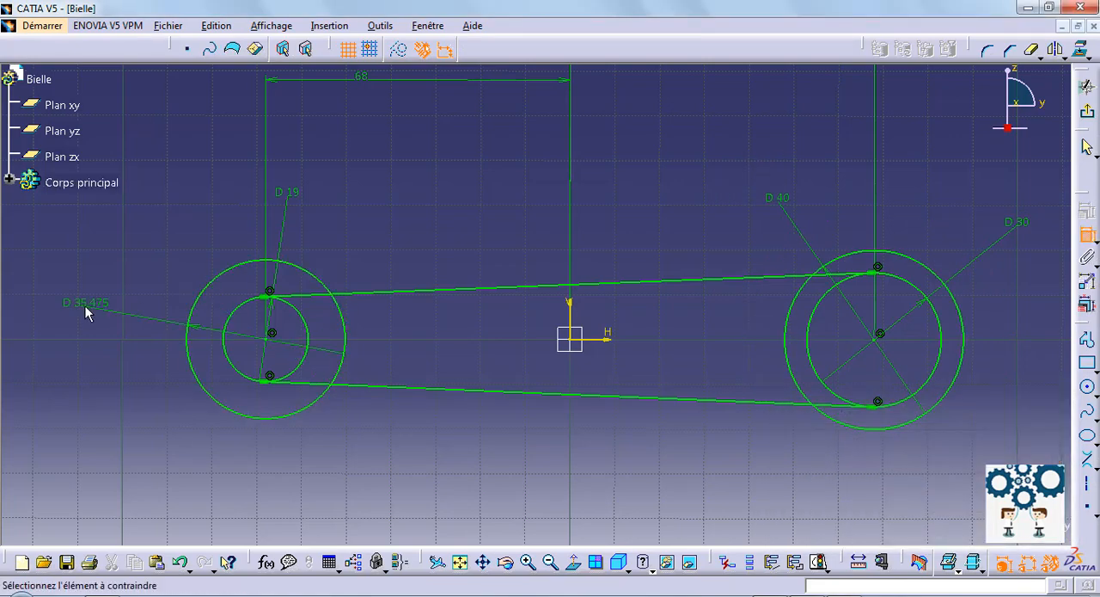
double_click(85, 306)
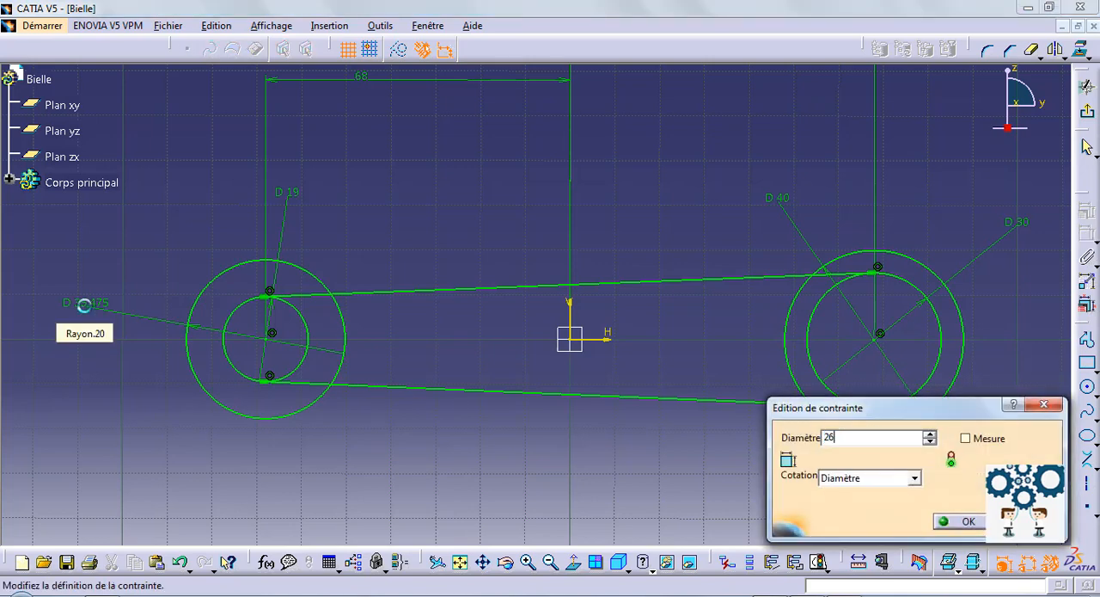
key(Return)
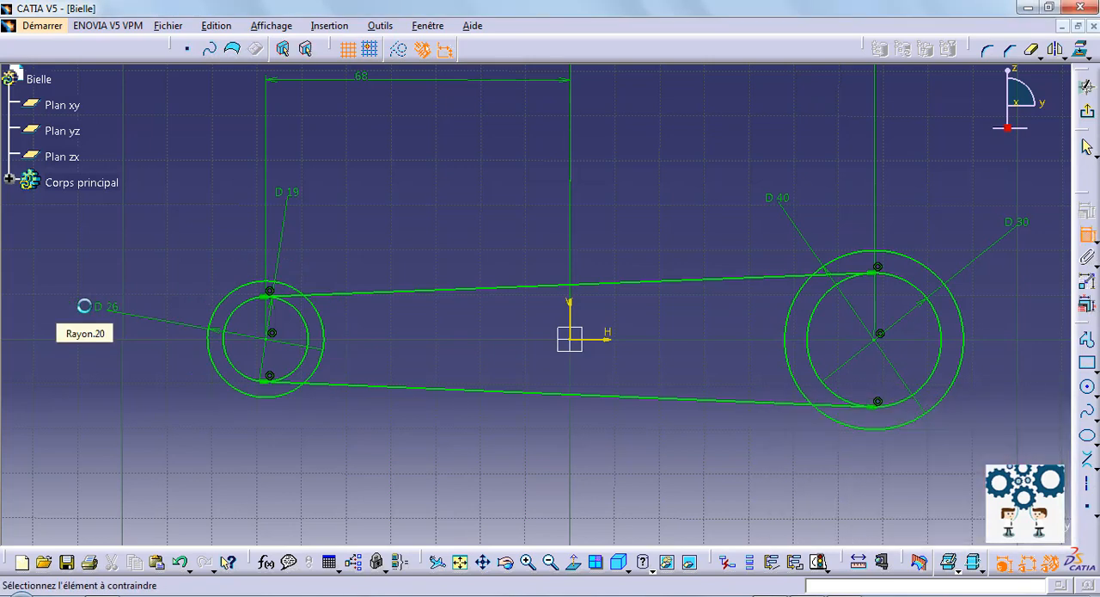
Step: Draw two vertical lines through the large end, one upward from its centre and one about 30 mm long downward from just below the centre
click(1097, 468)
click(987, 486)
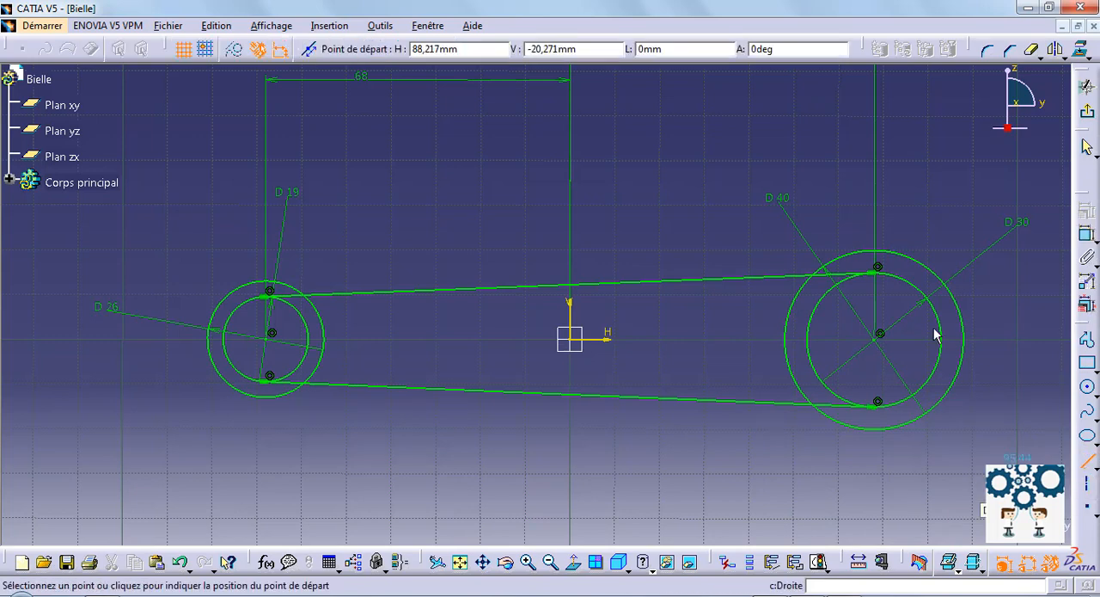
click(878, 335)
click(875, 199)
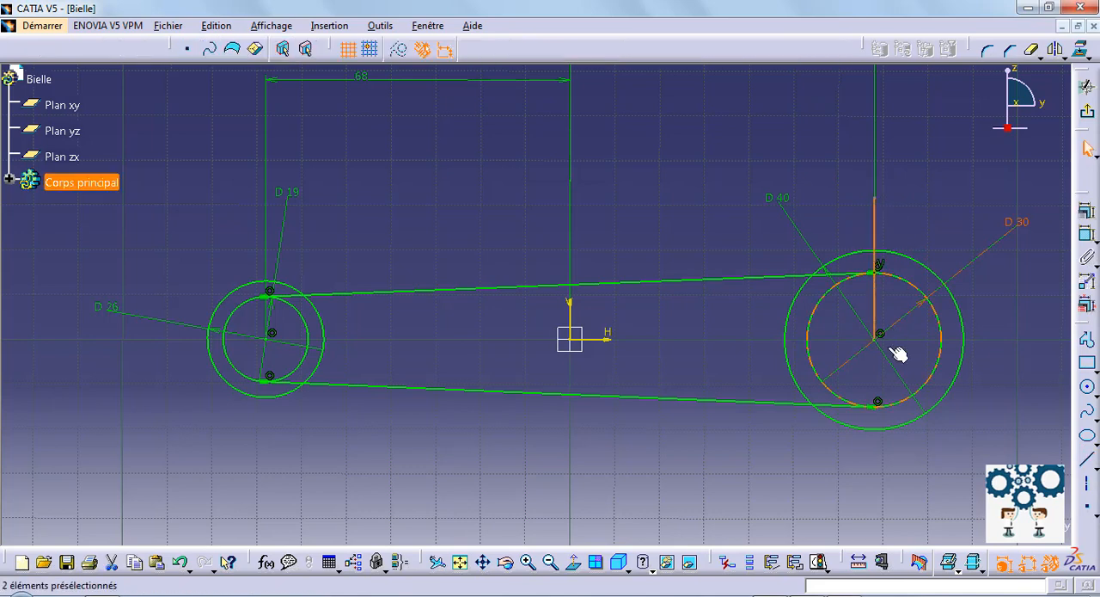
click(1088, 460)
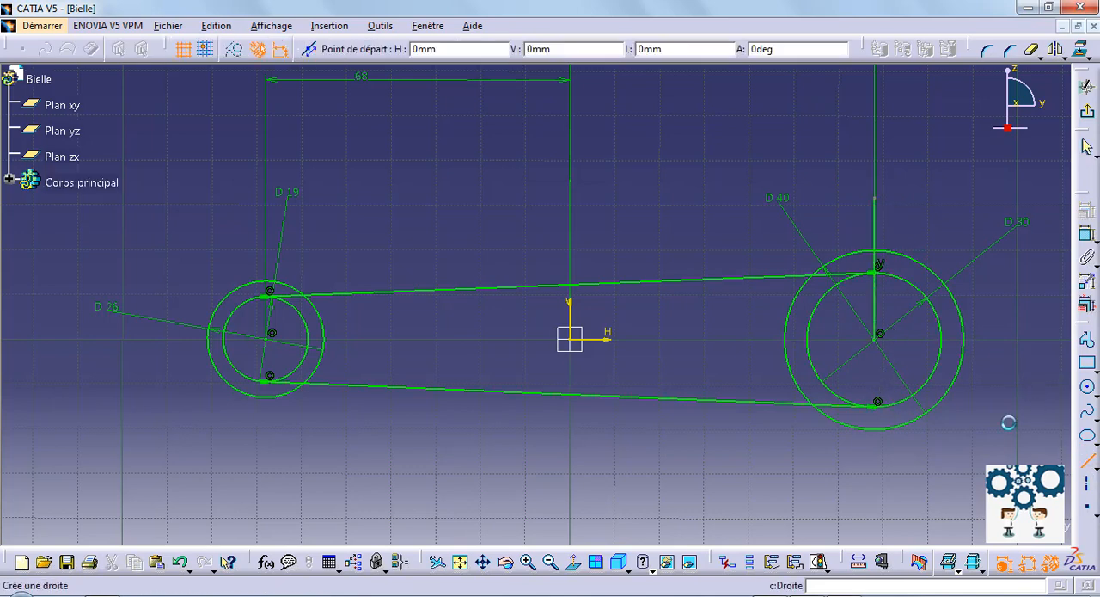
click(873, 357)
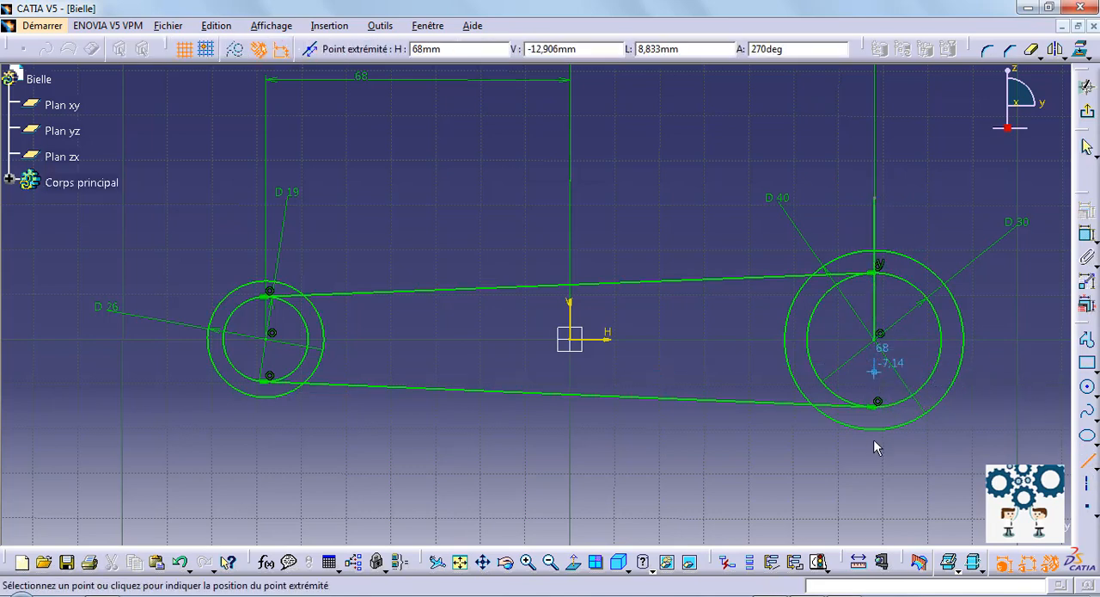
click(873, 503)
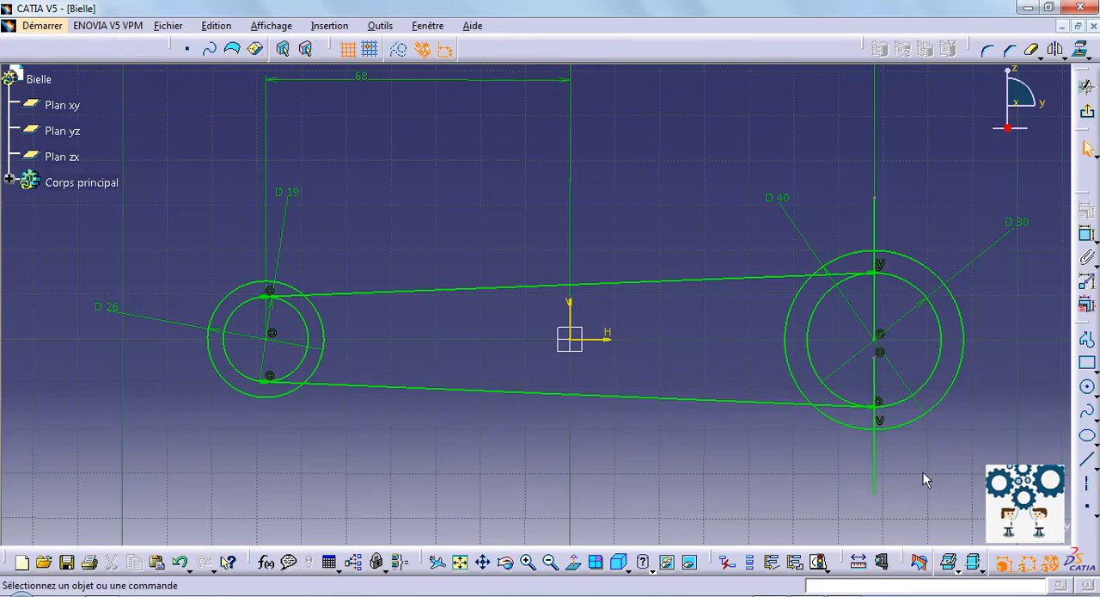
Step: Trim the large end to a half ring open on the far side, removing excess circle arcs, inner tangent line ends and surplus vertical line portions
key(Return)
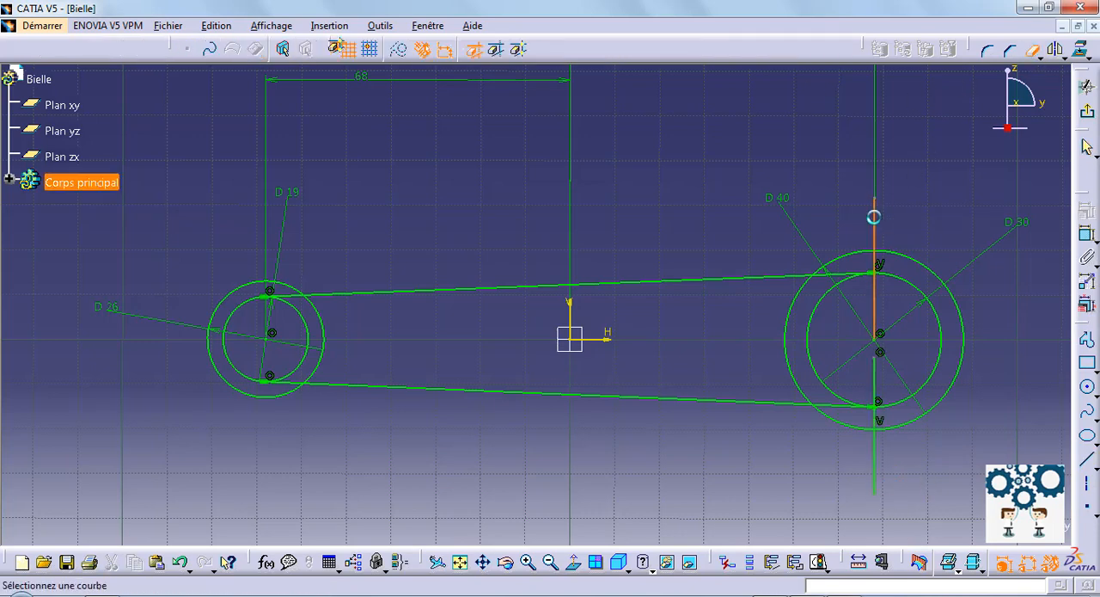
click(918, 267)
click(914, 289)
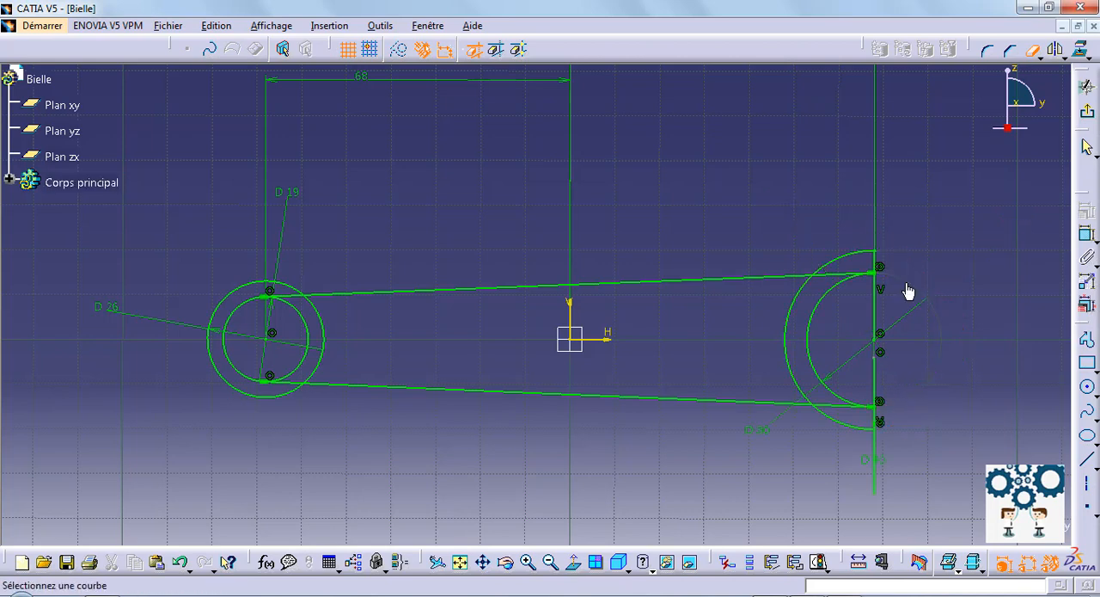
click(843, 277)
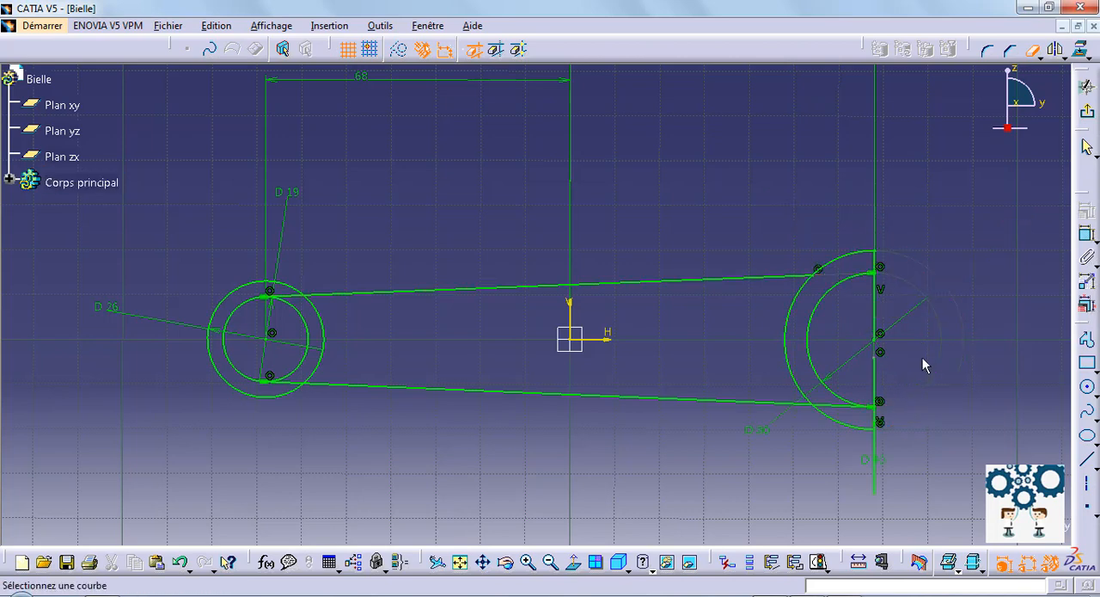
click(844, 402)
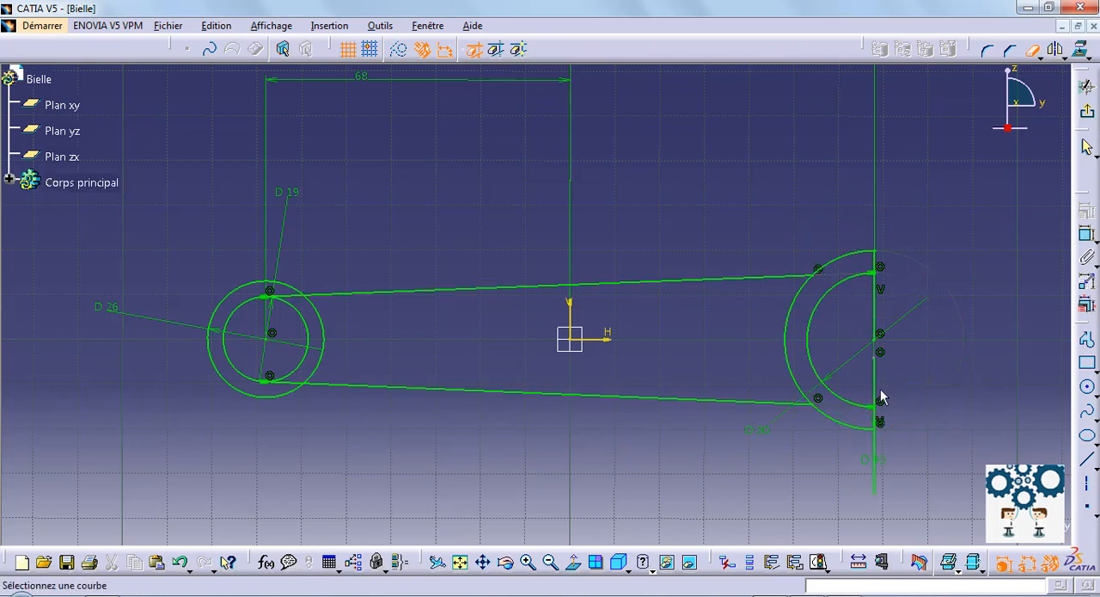
click(875, 482)
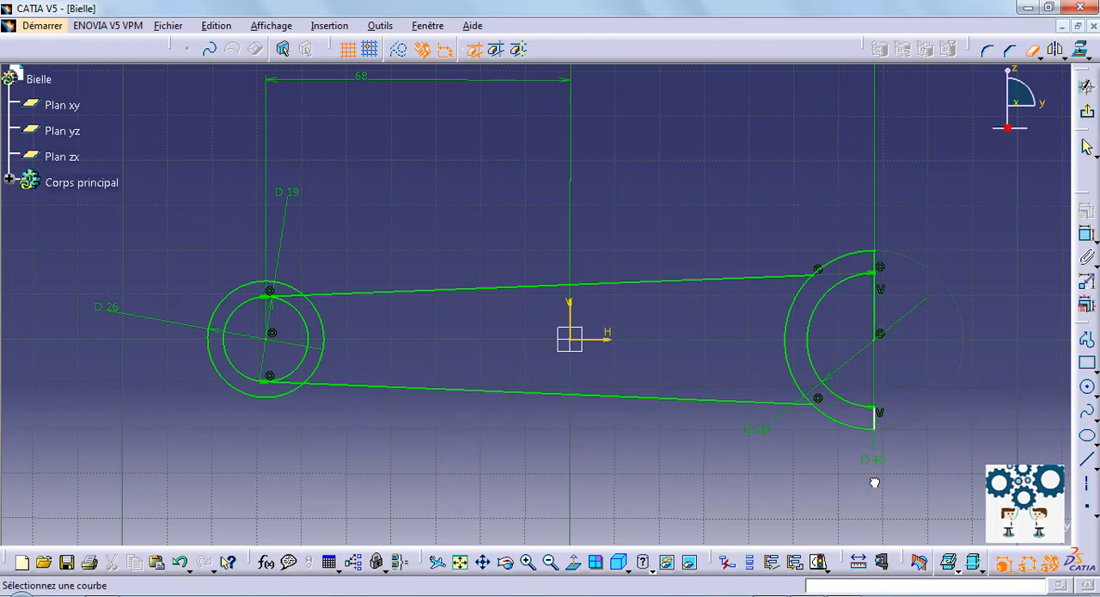
click(782, 344)
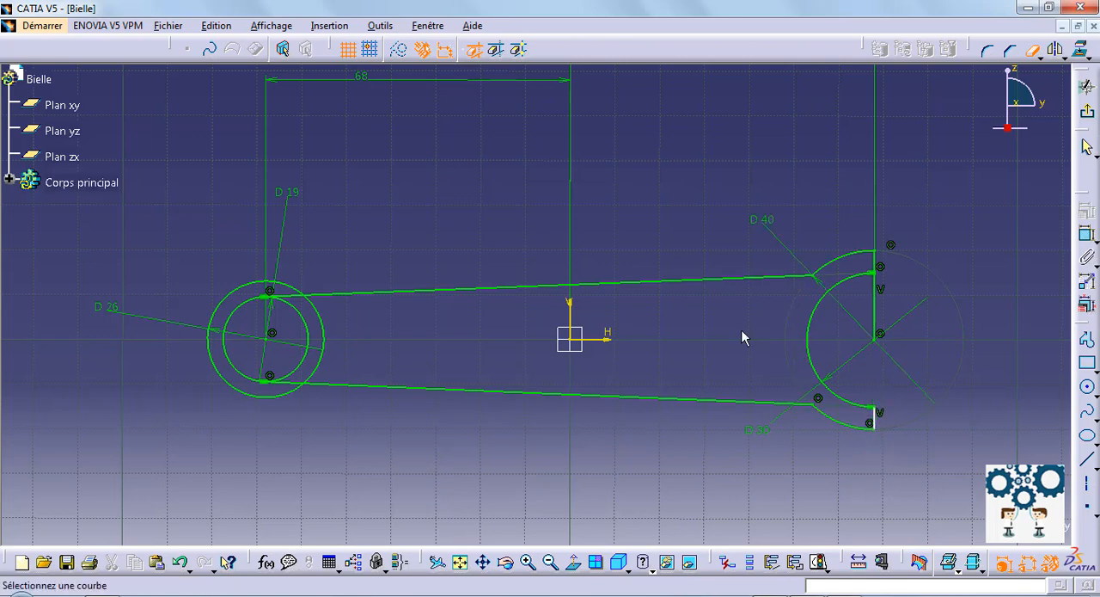
click(876, 310)
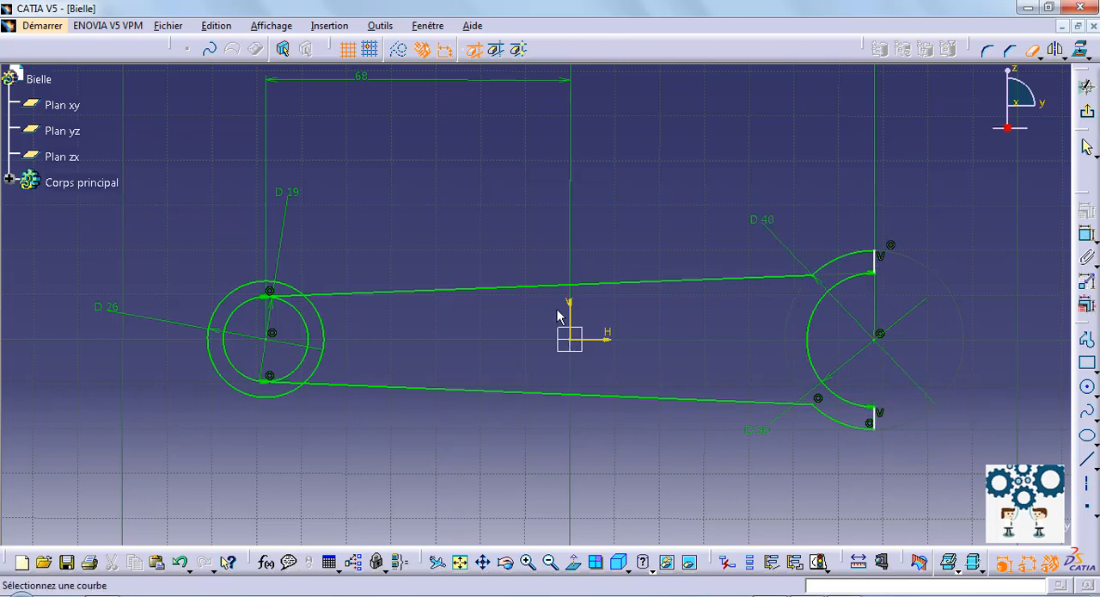
Step: Trim the tangent line ends inside the small end's outer circle and the outer circle's arc between the two lines
click(287, 295)
click(285, 379)
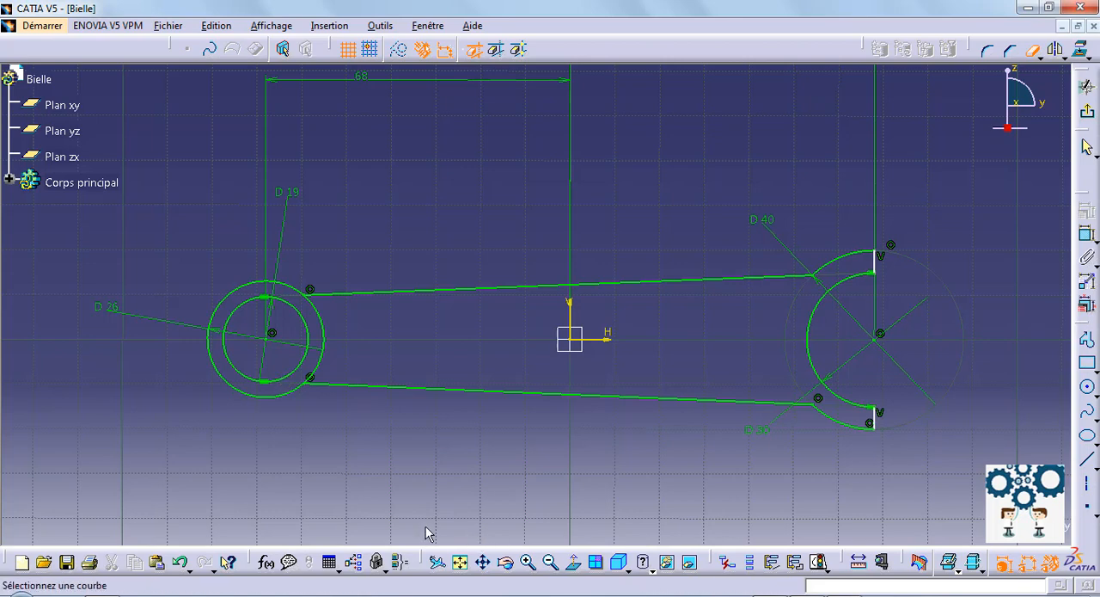
click(323, 343)
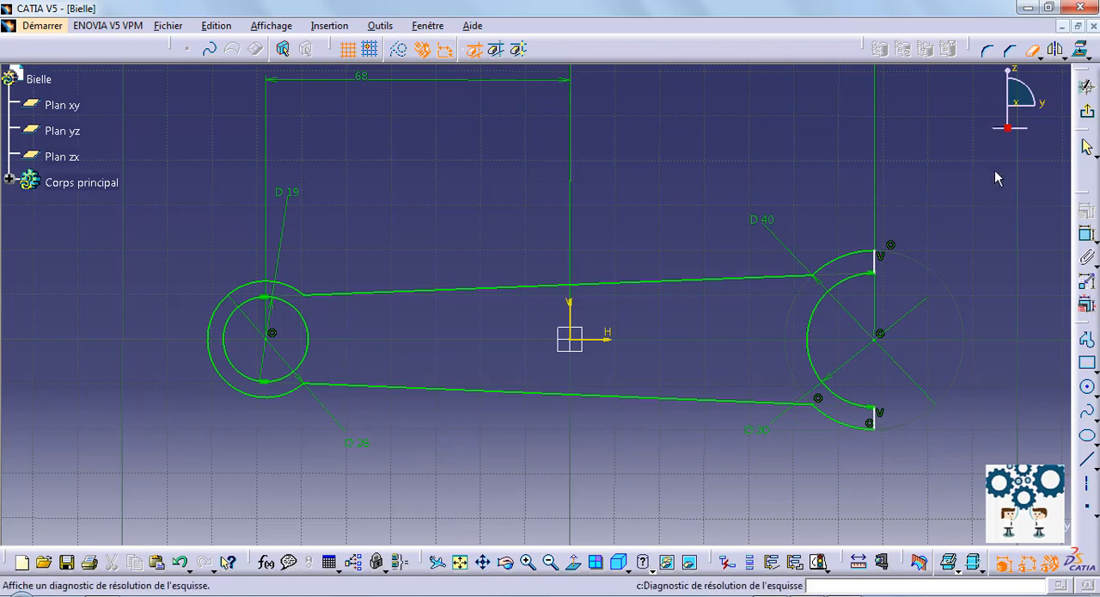
Step: Exit the sketch and extrude the connecting rod profile to a length of 17 mm
click(1087, 110)
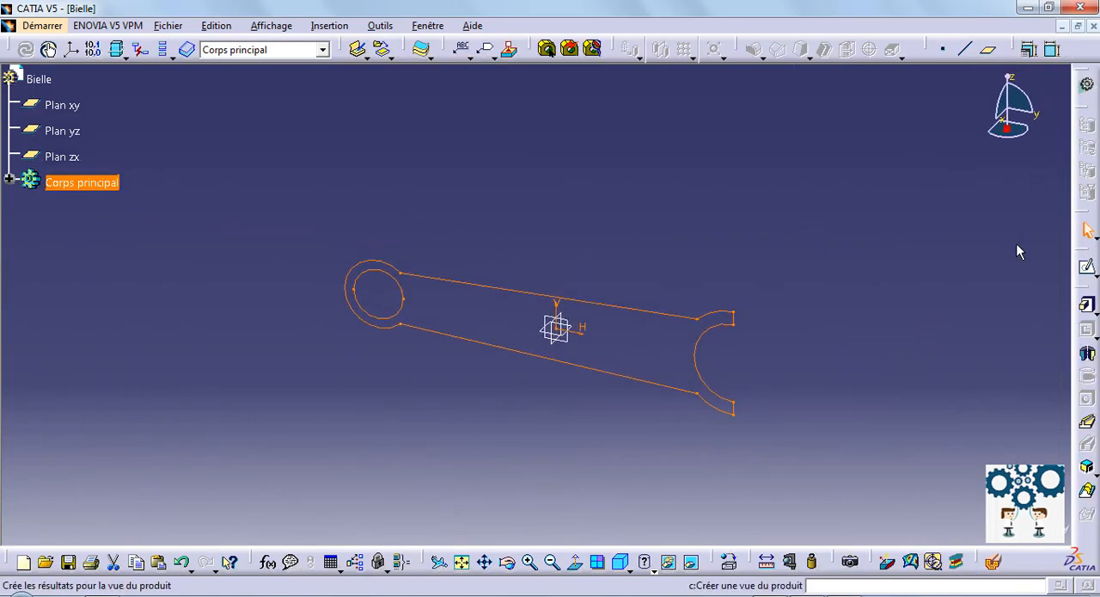
click(1088, 305)
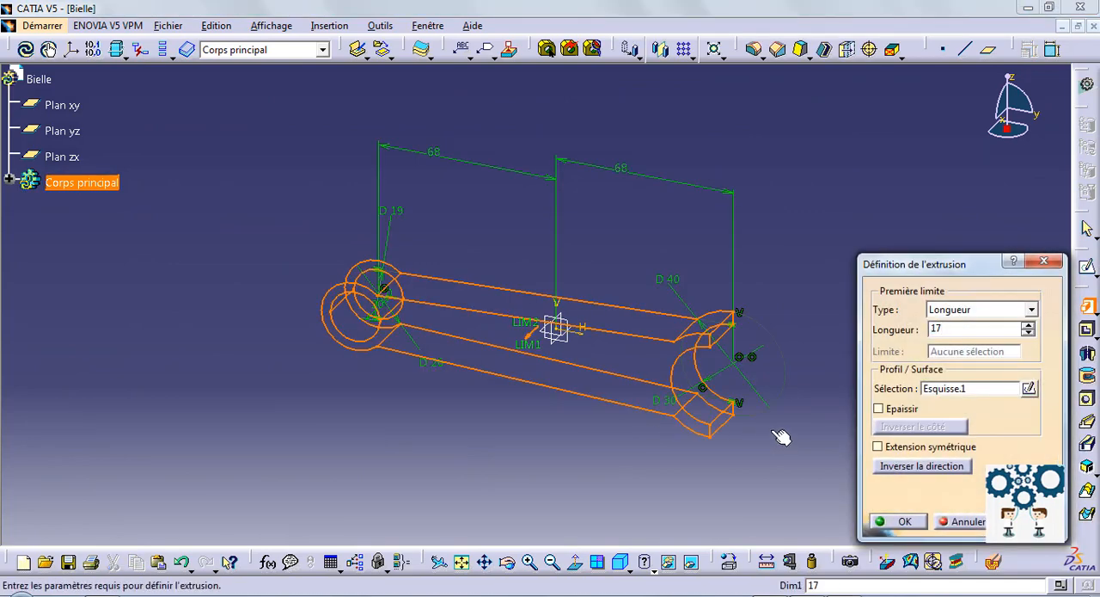
key(Return)
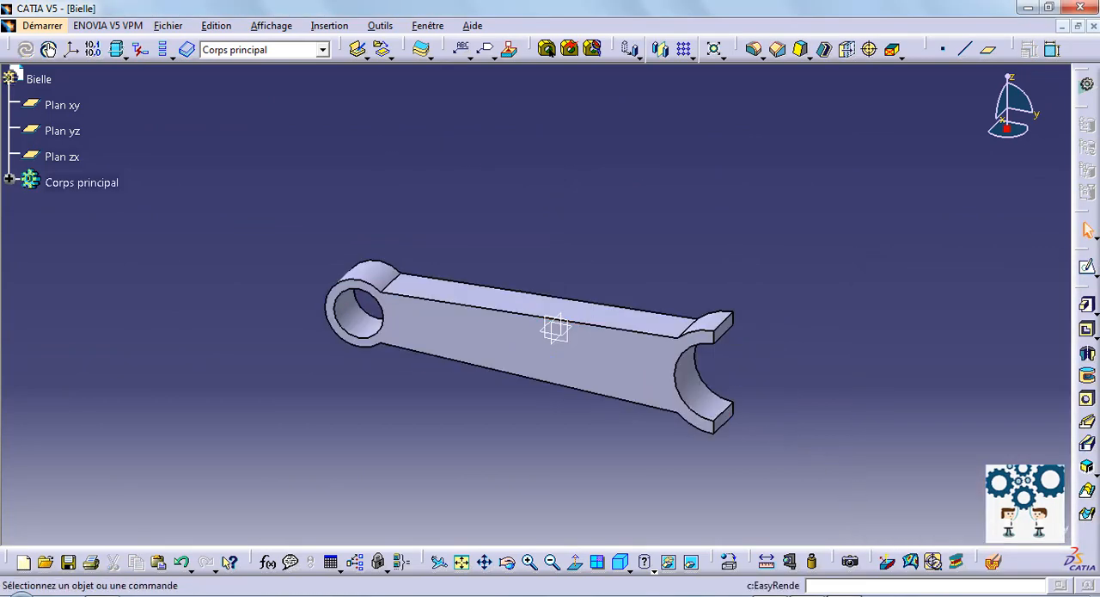
Step: Start a sketch on the rod's front face and offset the shank's upper edge inward by about 4.5 mm
click(621, 561)
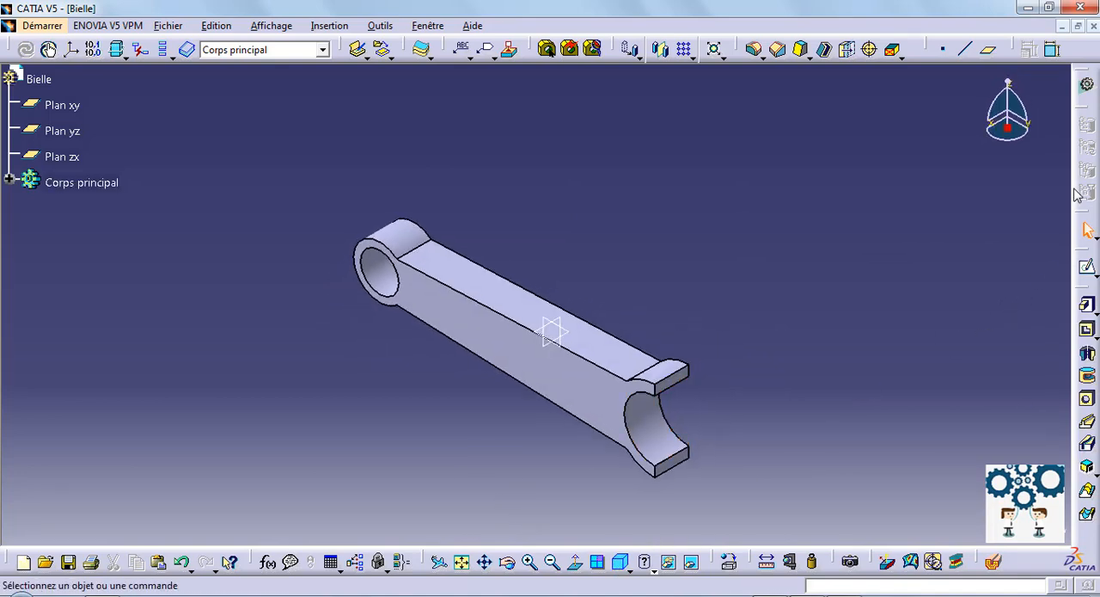
click(1087, 267)
click(600, 393)
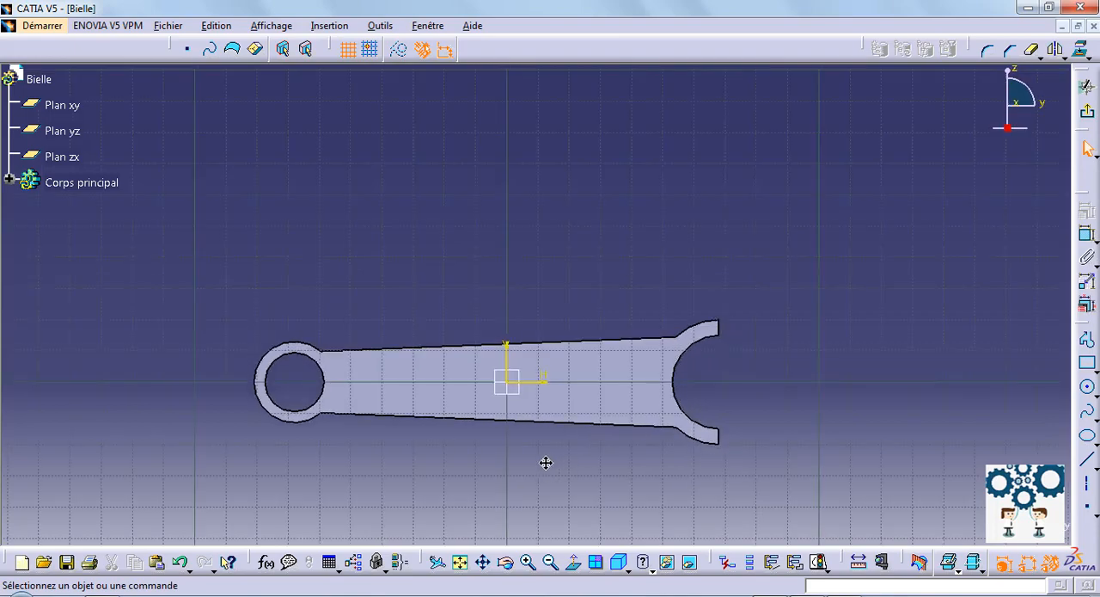
mouse_move(546, 462)
middle_down()
mouse_move(651, 373)
mouse_move(642, 216)
mouse_move(619, 422)
mouse_move(948, 329)
middle_up()
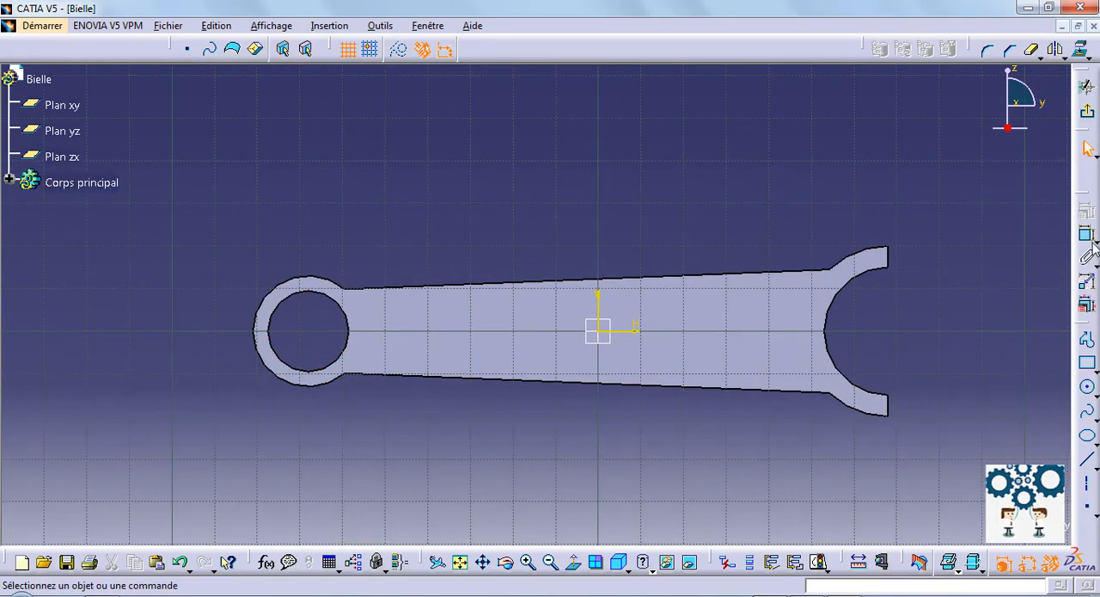
click(1062, 58)
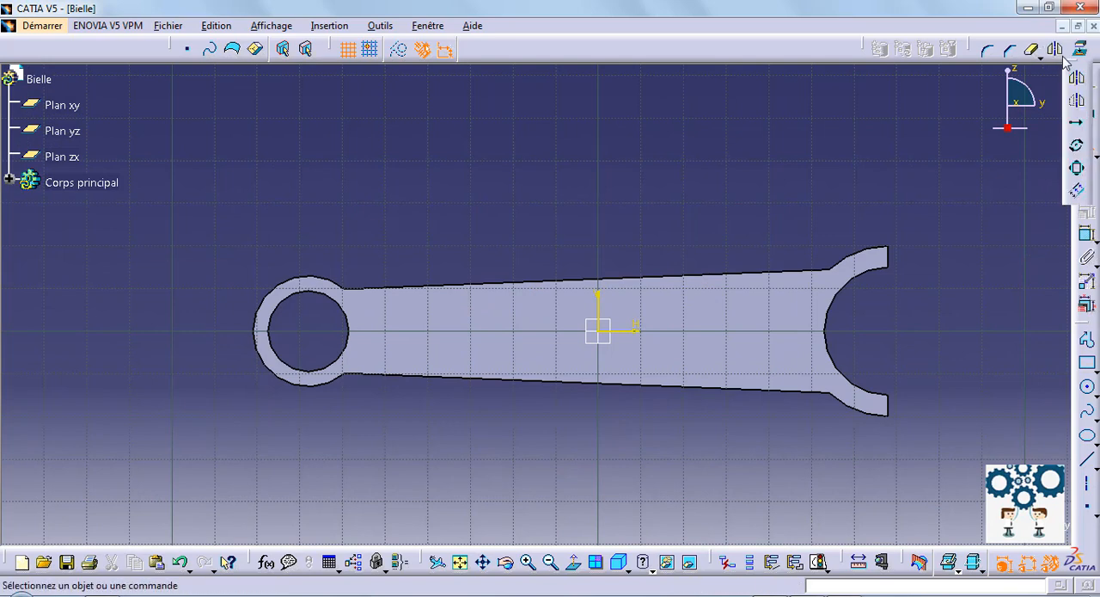
click(1077, 190)
click(678, 276)
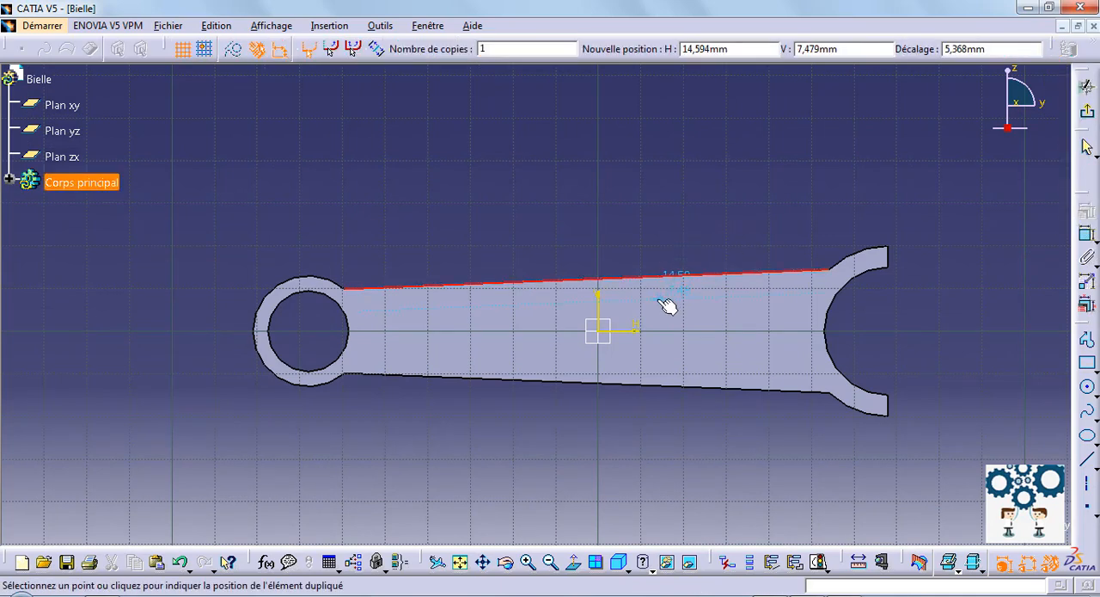
click(659, 303)
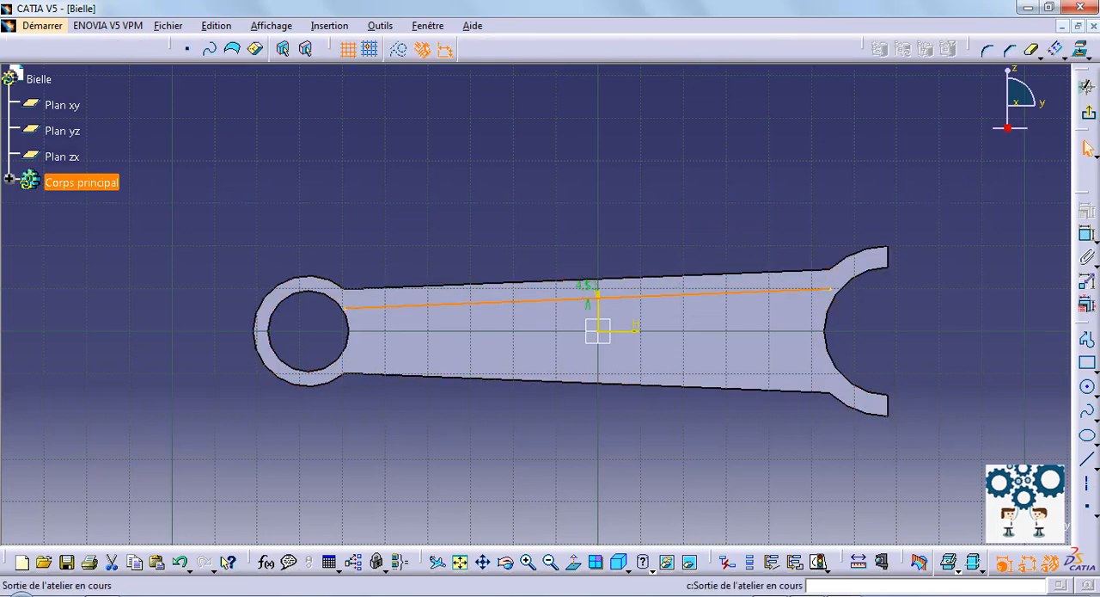
Step: Offset the shank's lower edge inward by about 4.4 mm
click(1058, 50)
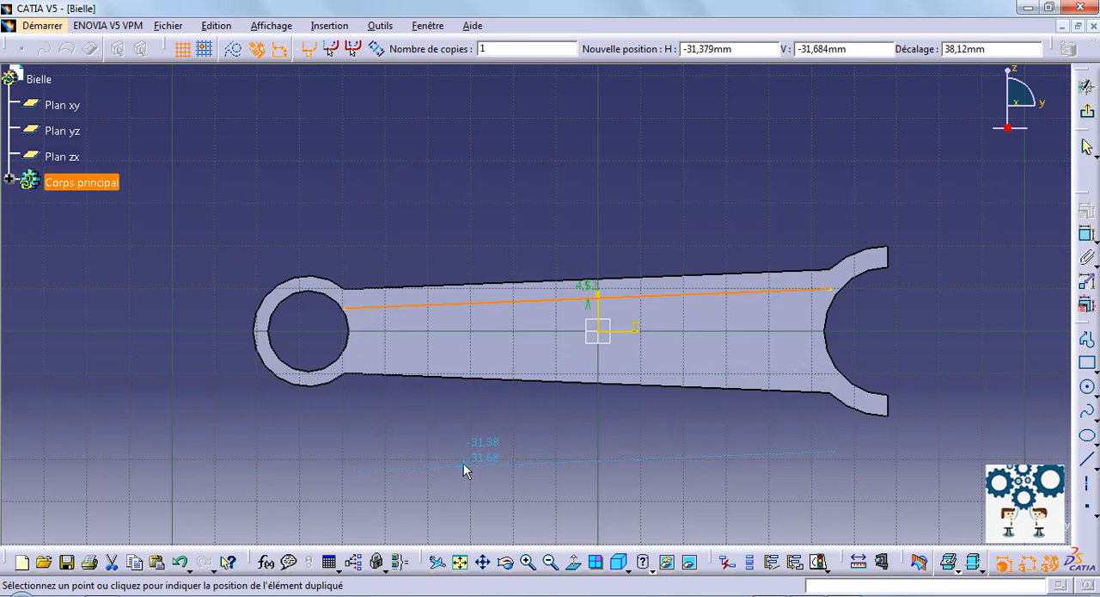
key(Escape)
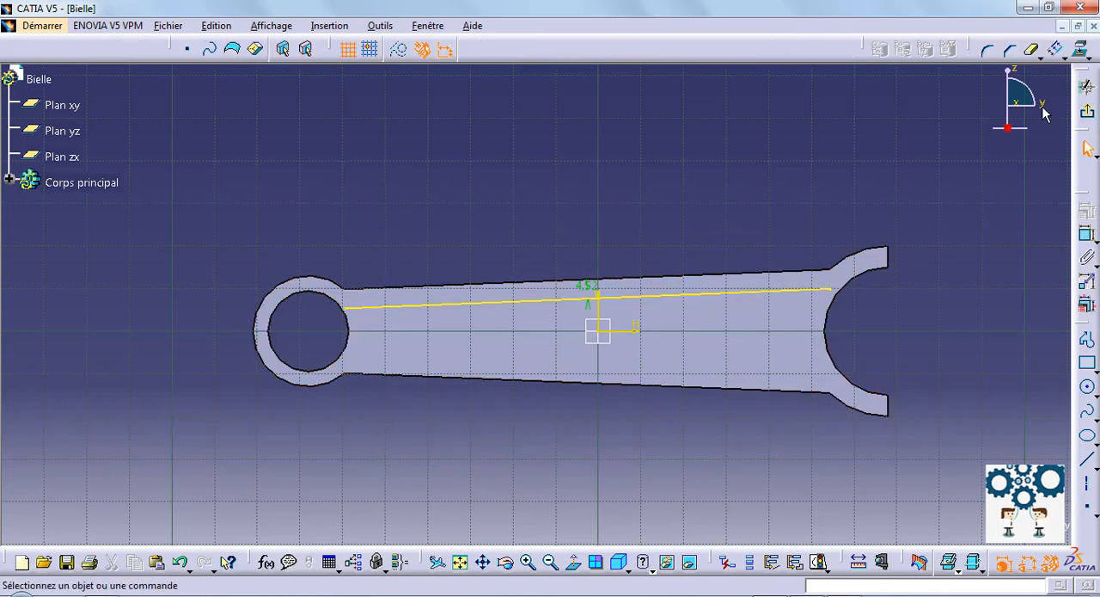
click(1058, 49)
click(695, 385)
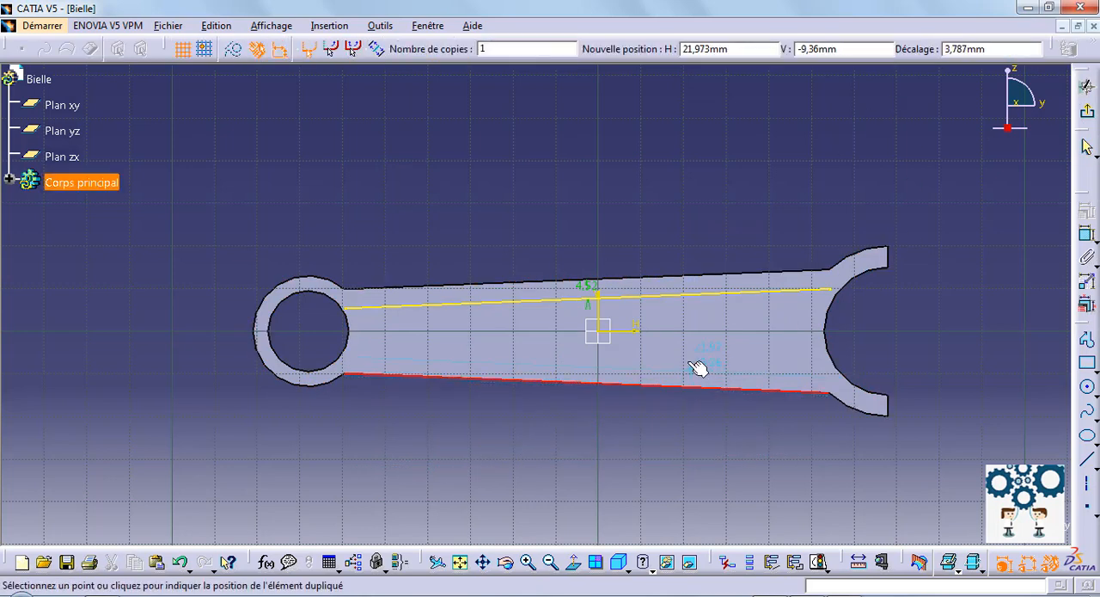
click(684, 374)
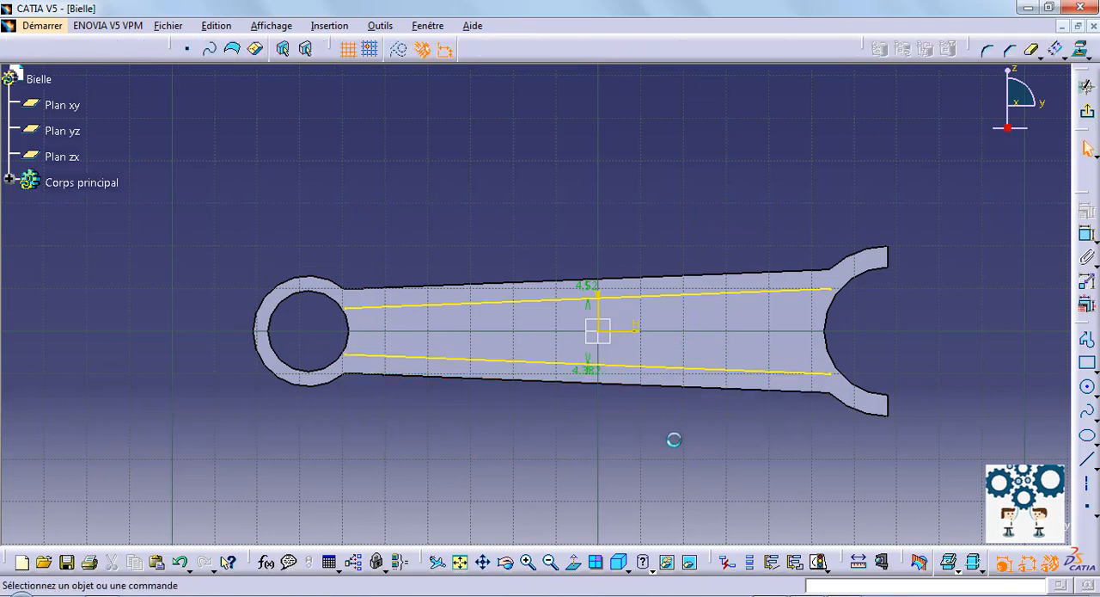
Step: Set the offset distances of both the upper and lower shank lines to 3 mm, with their dimensions placed outside the part
click(593, 286)
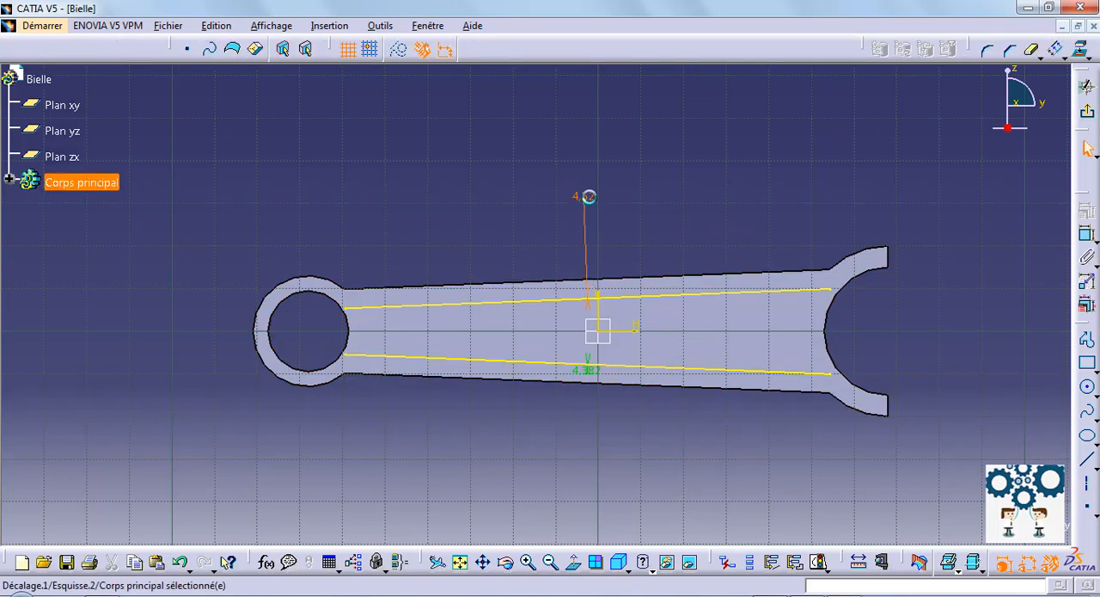
double_click(589, 197)
text(3)
key(Return)
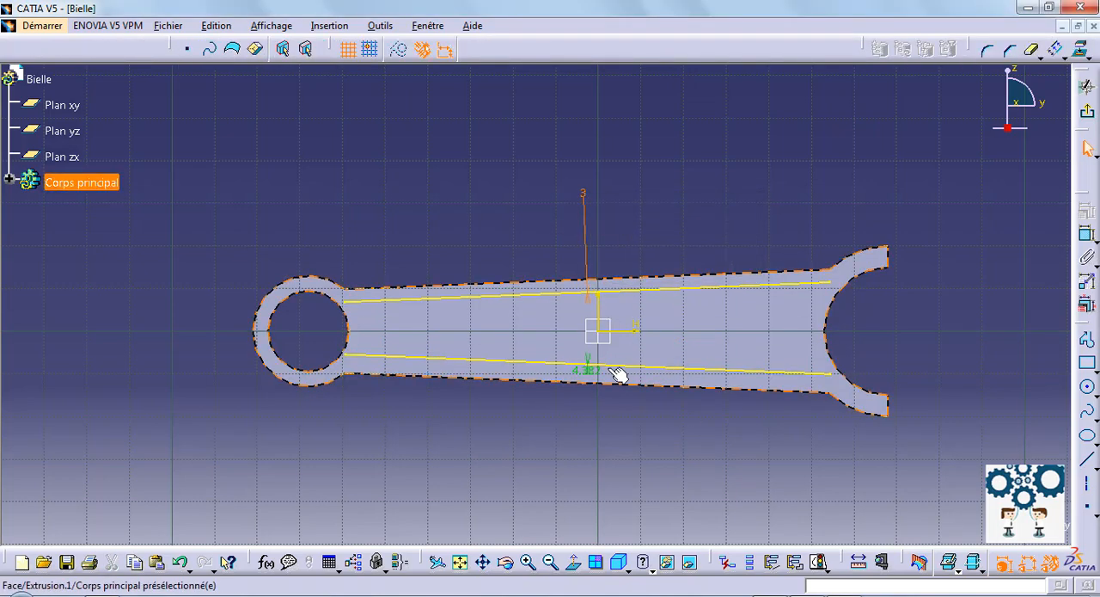
click(592, 384)
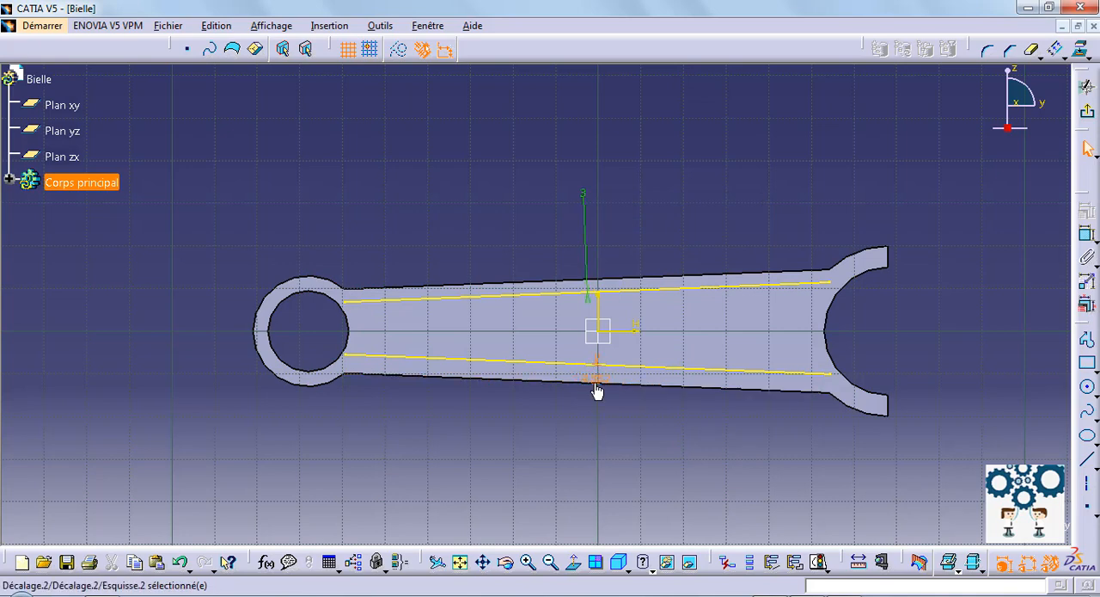
double_click(592, 453)
text(3)
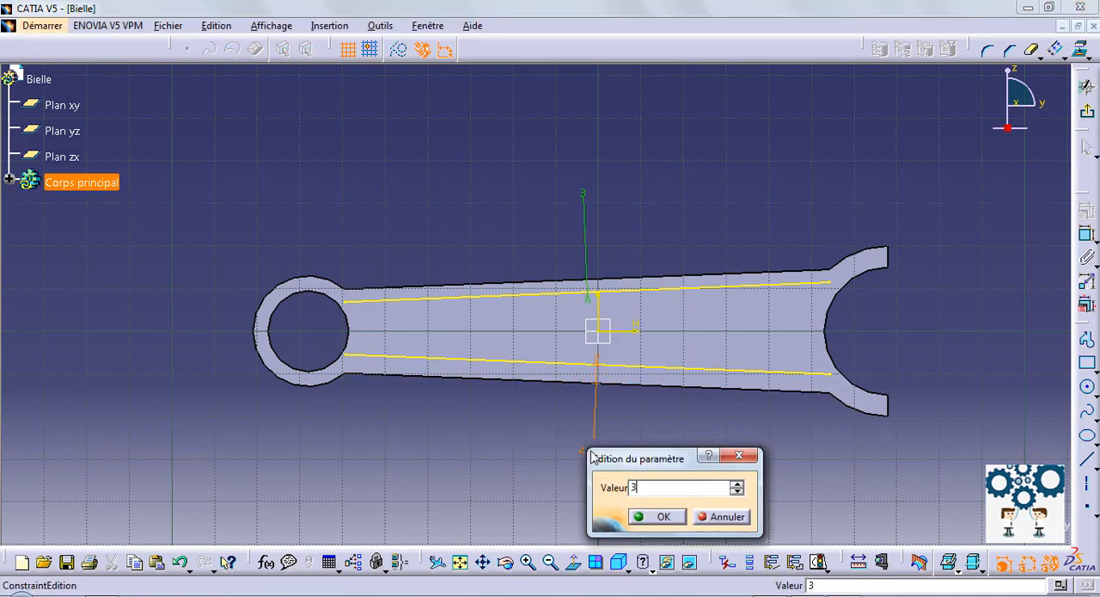
key(Return)
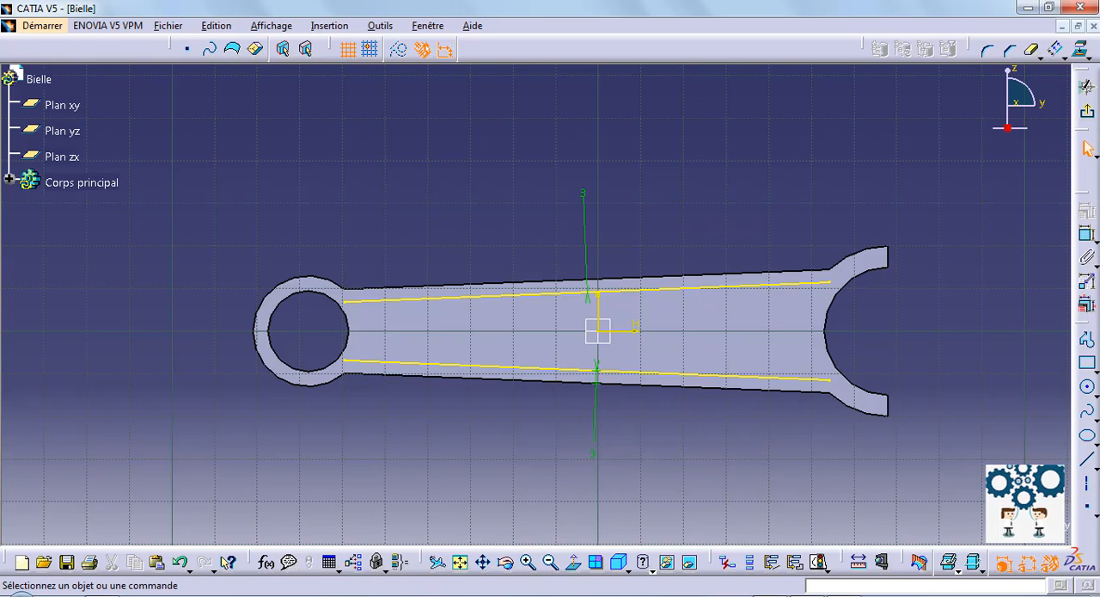
Step: Draw two vertical lines across the shank, about 74 mm long near the large end and about 66 mm long near the small end
click(1088, 461)
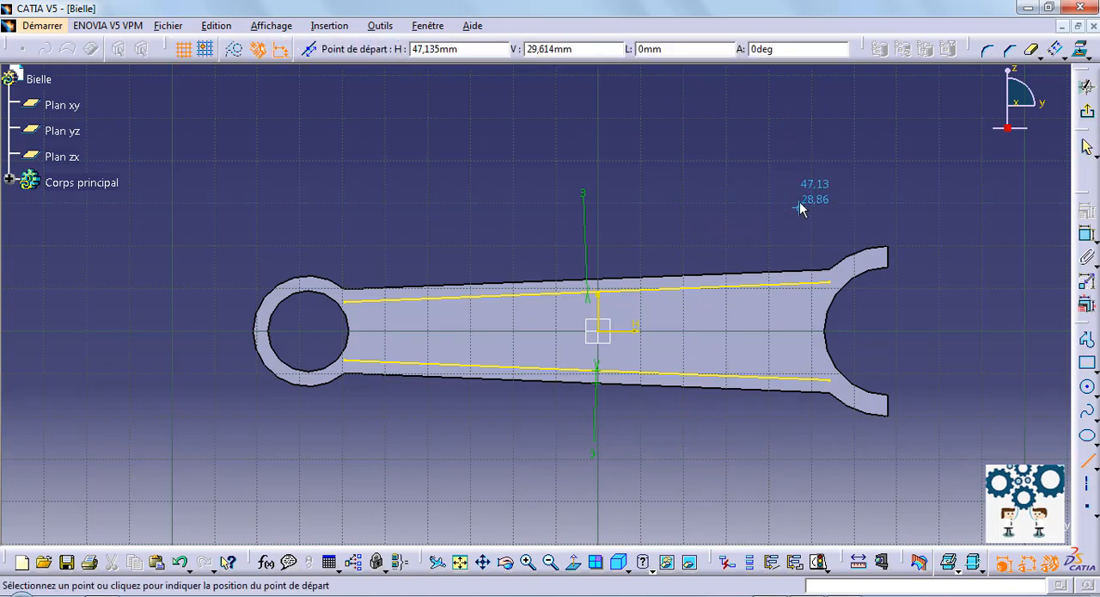
click(800, 148)
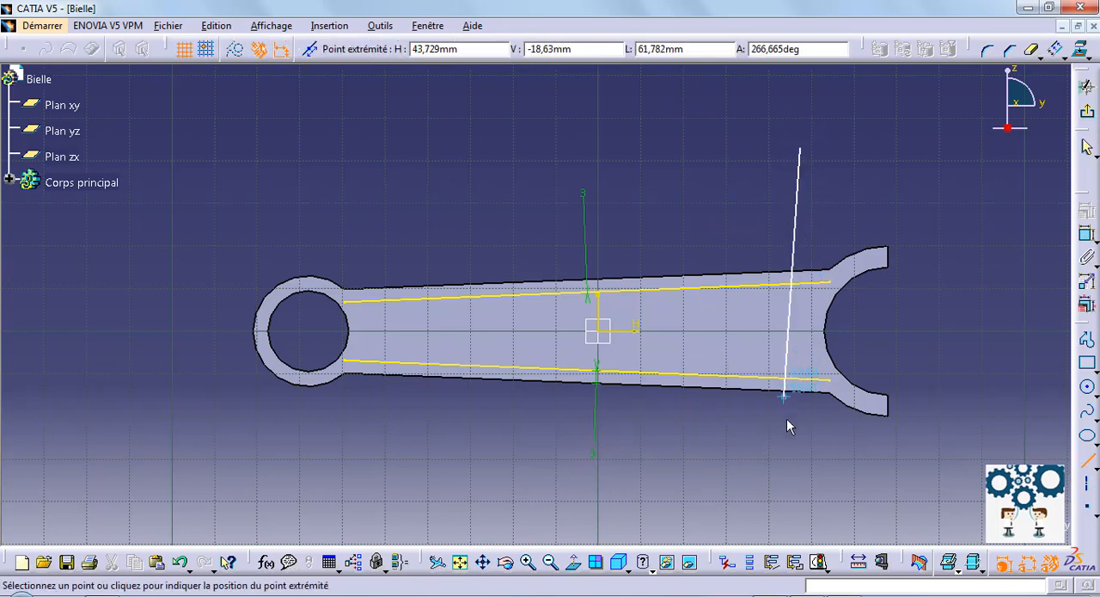
click(800, 465)
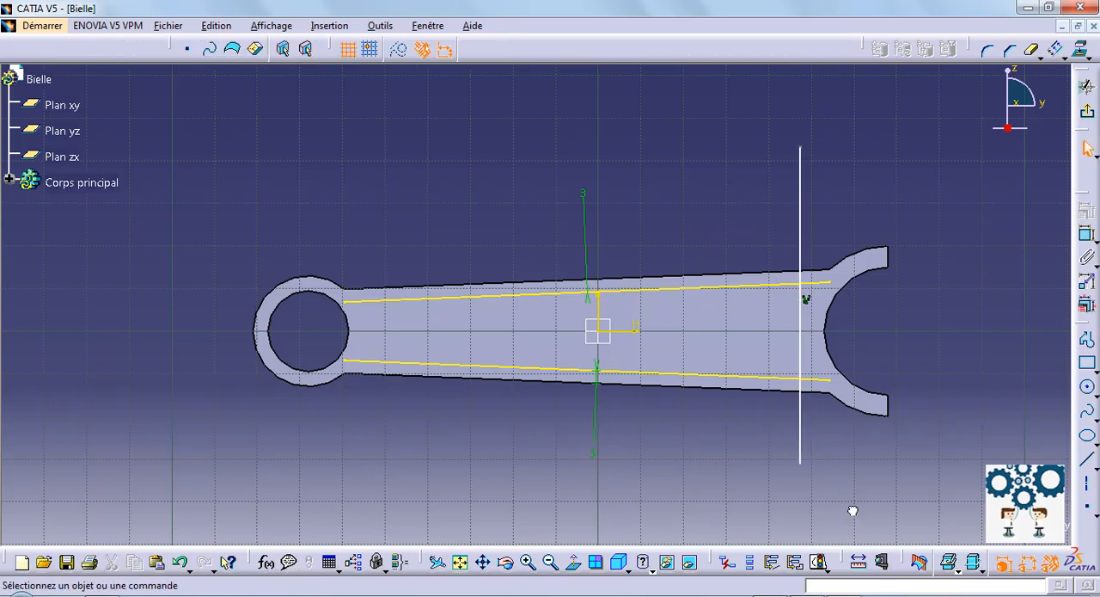
click(1088, 460)
click(373, 307)
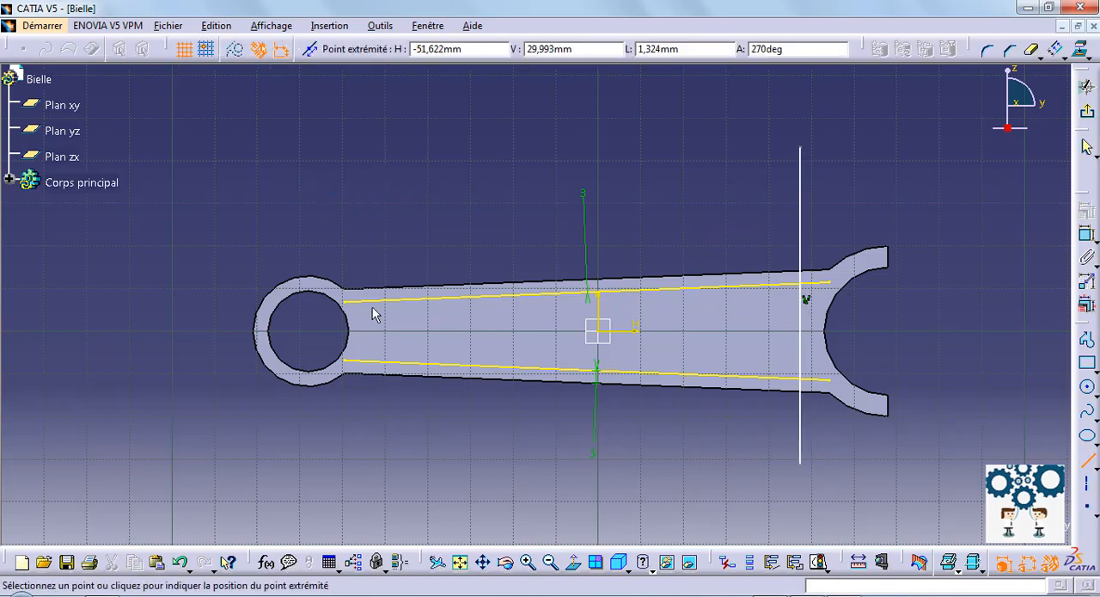
click(379, 475)
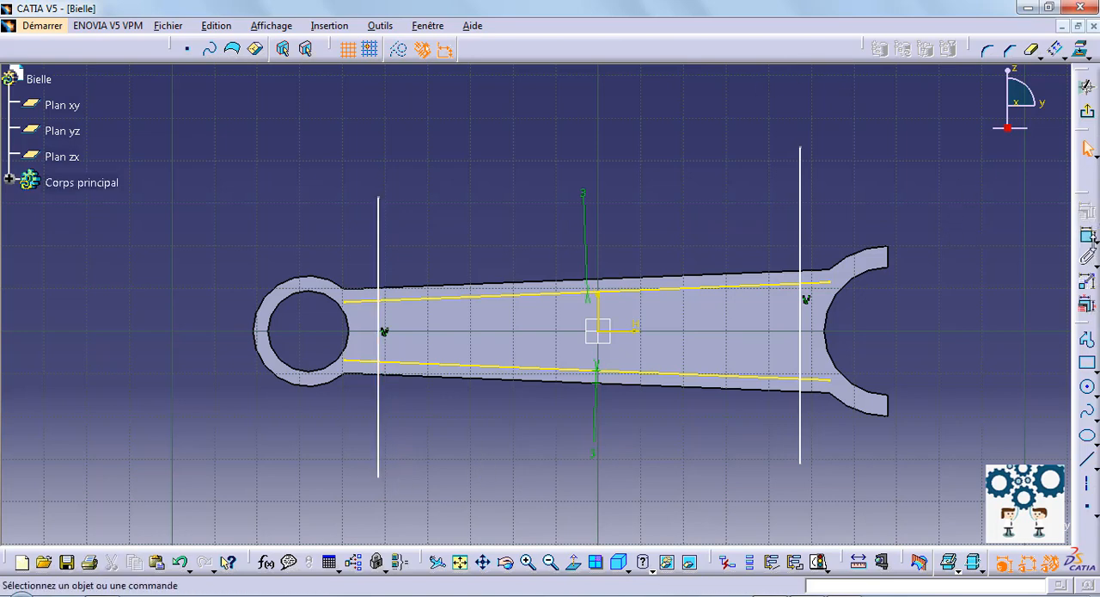
Step: Dimension the vertical line near the large end at 5 mm from the large bore's arc
click(1088, 233)
click(829, 337)
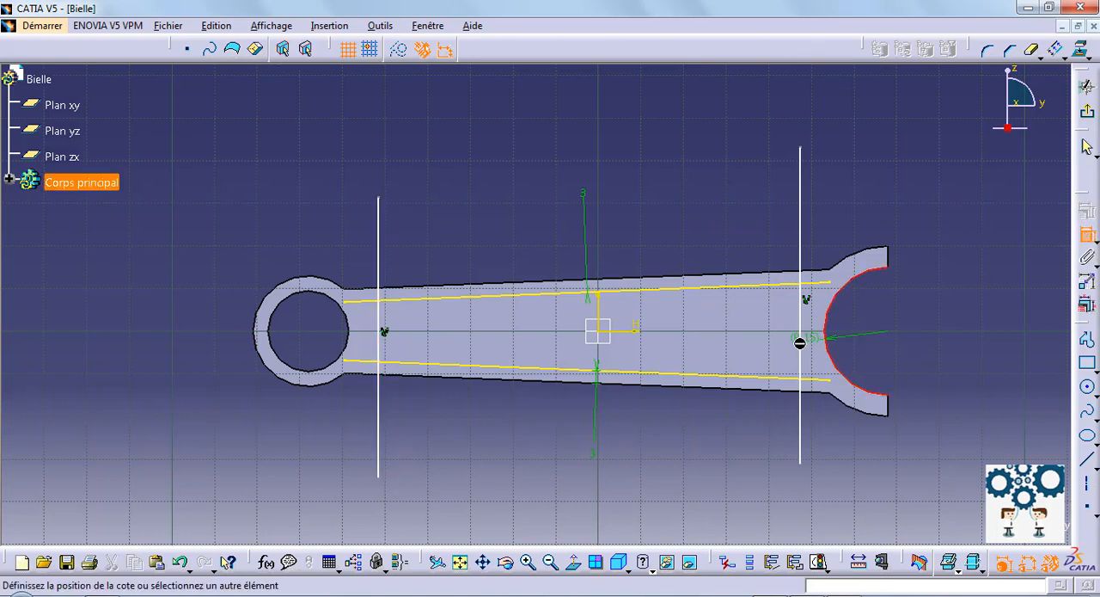
click(803, 296)
click(814, 203)
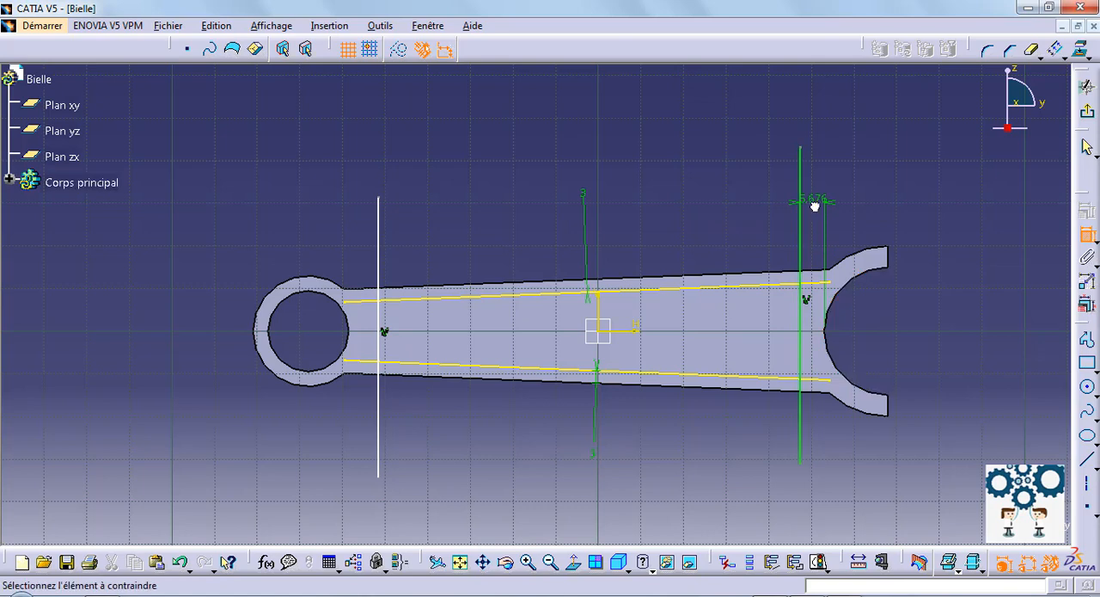
double_click(811, 203)
text(5mm)
key(Return)
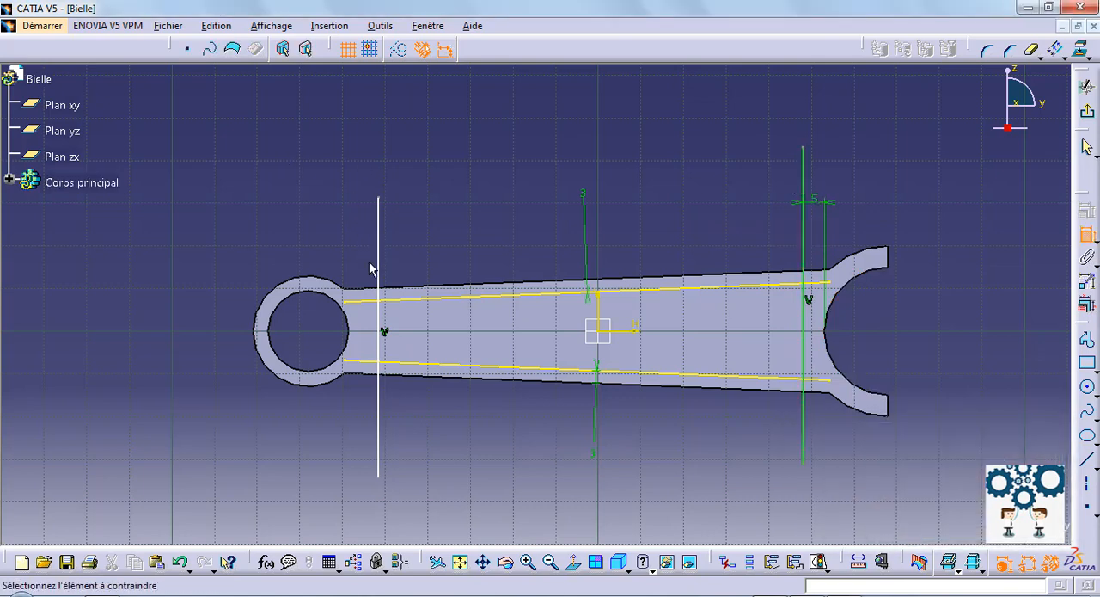
Step: Dimension the vertical line near the small end at 5 mm from the small bore's circle, placing the dimension above the part
click(349, 331)
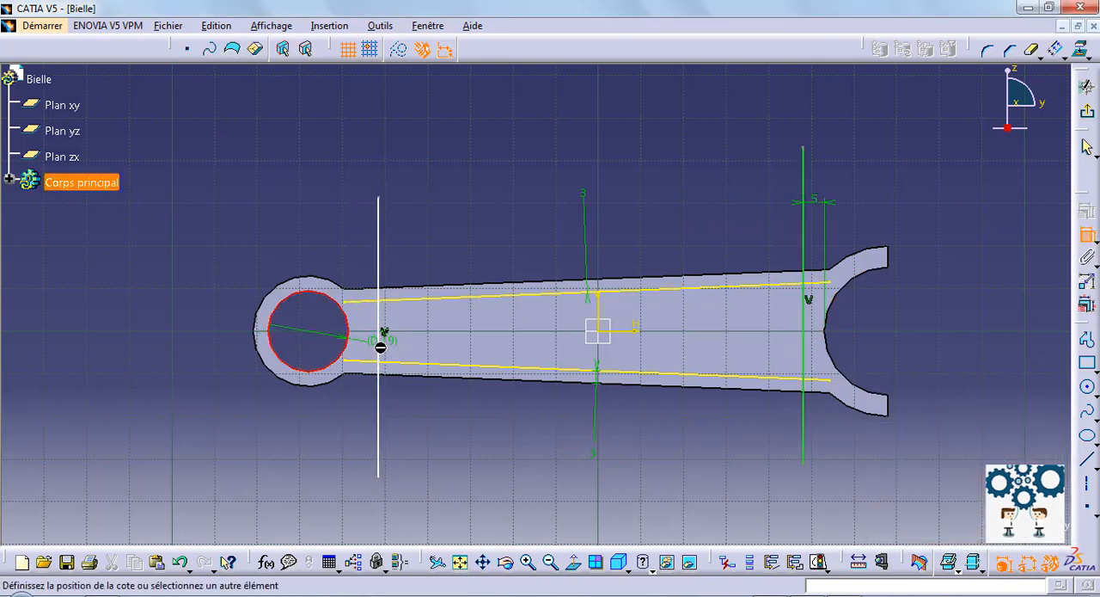
click(379, 344)
click(369, 140)
double_click(365, 139)
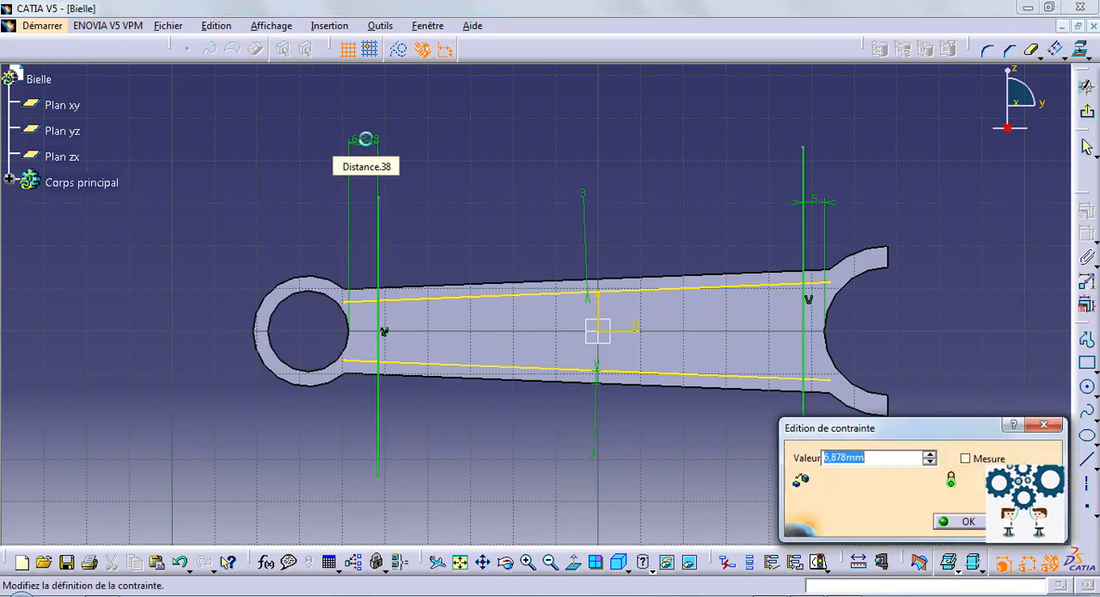
text(5mm)
key(Return)
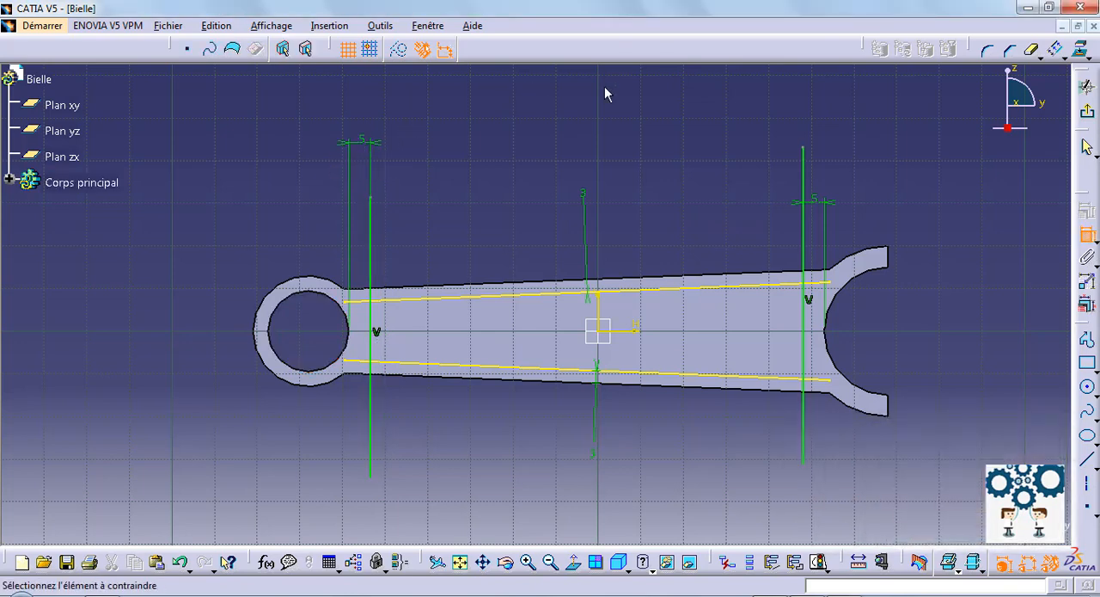
Step: Trim both vertical lines so that only the segments between the two offset shank lines remain
click(1030, 51)
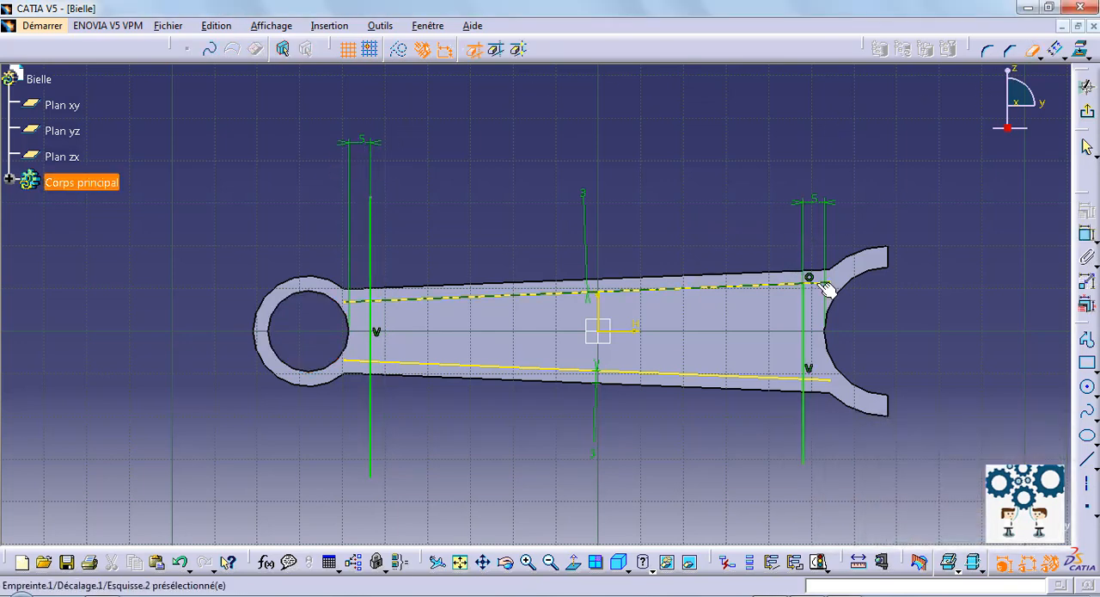
click(806, 440)
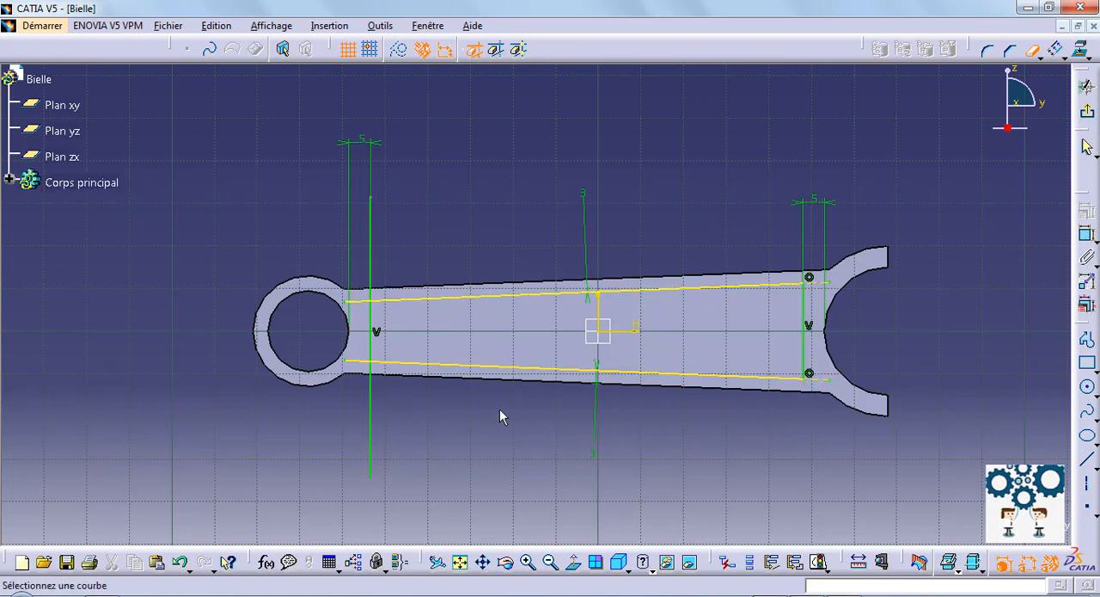
click(372, 425)
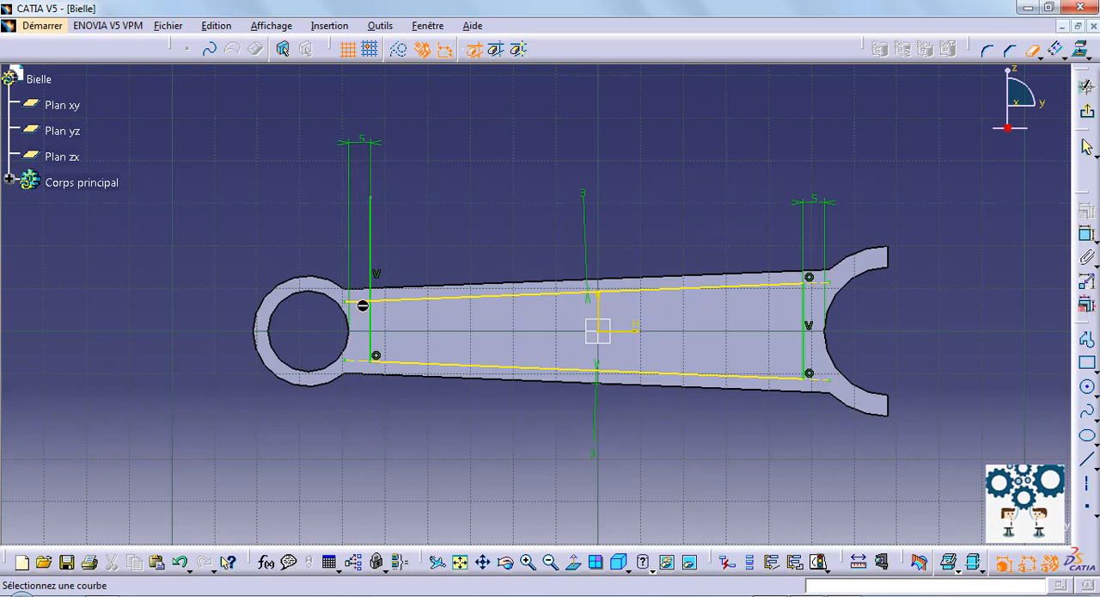
click(370, 268)
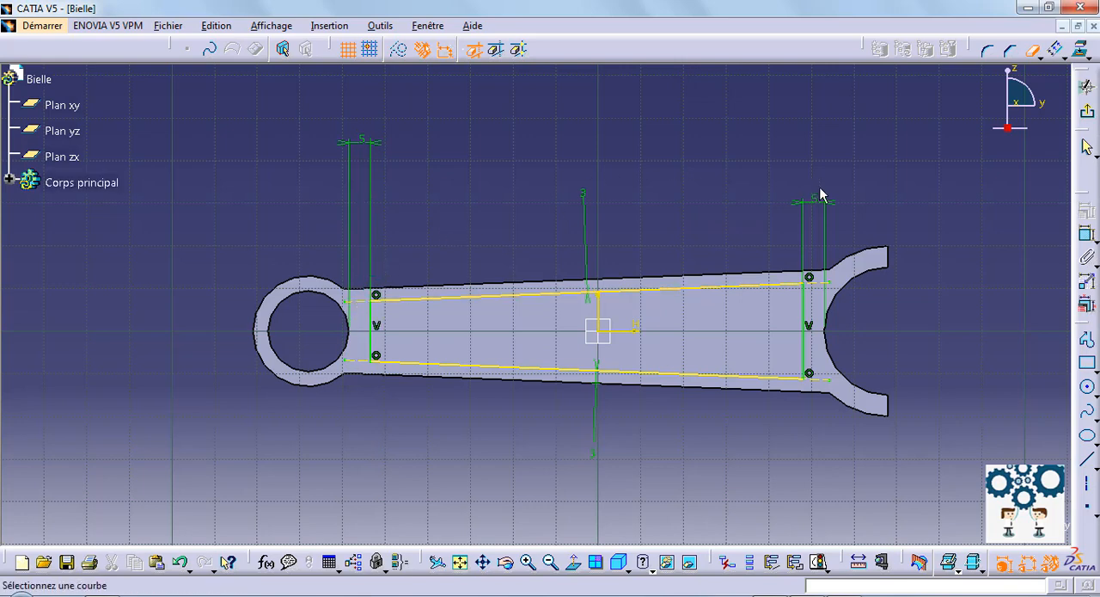
Step: Round both corners of the inset outline near the large end with fillets of about 6.4 mm radius
click(988, 53)
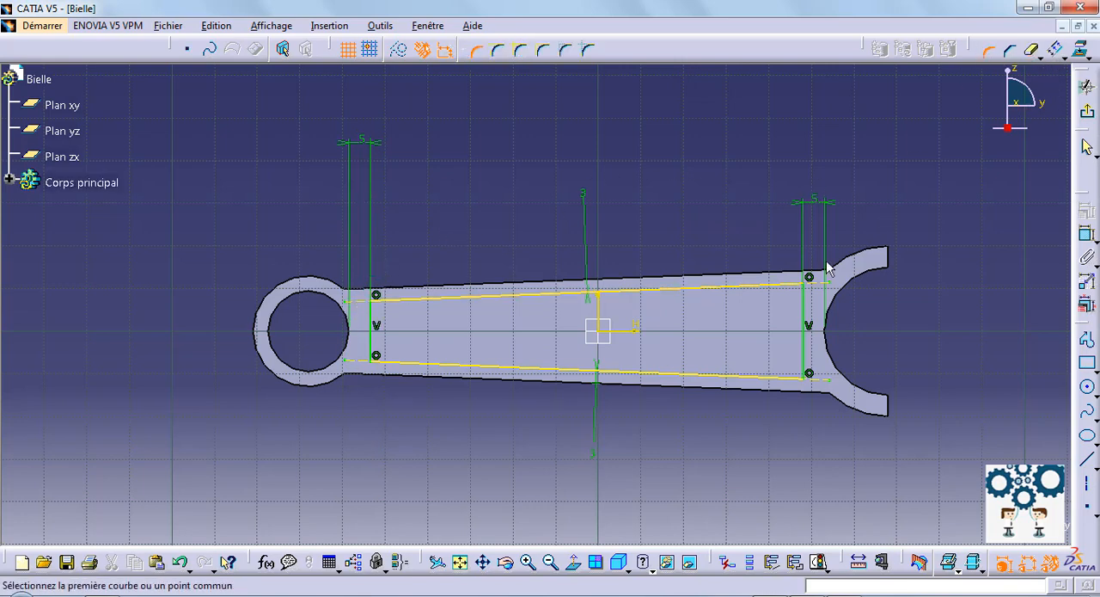
click(796, 280)
click(806, 298)
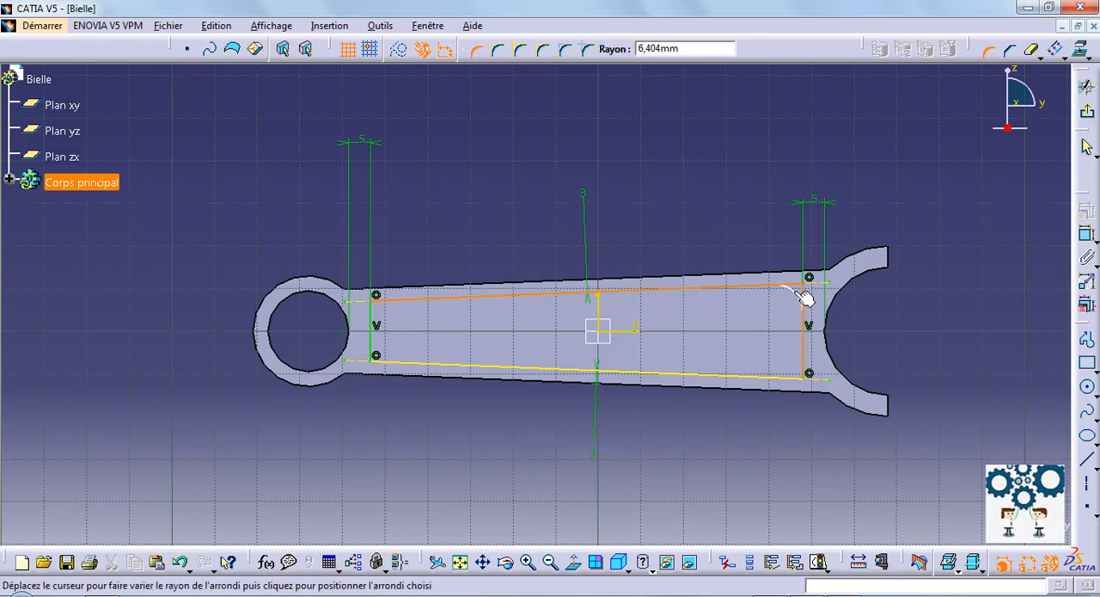
click(805, 297)
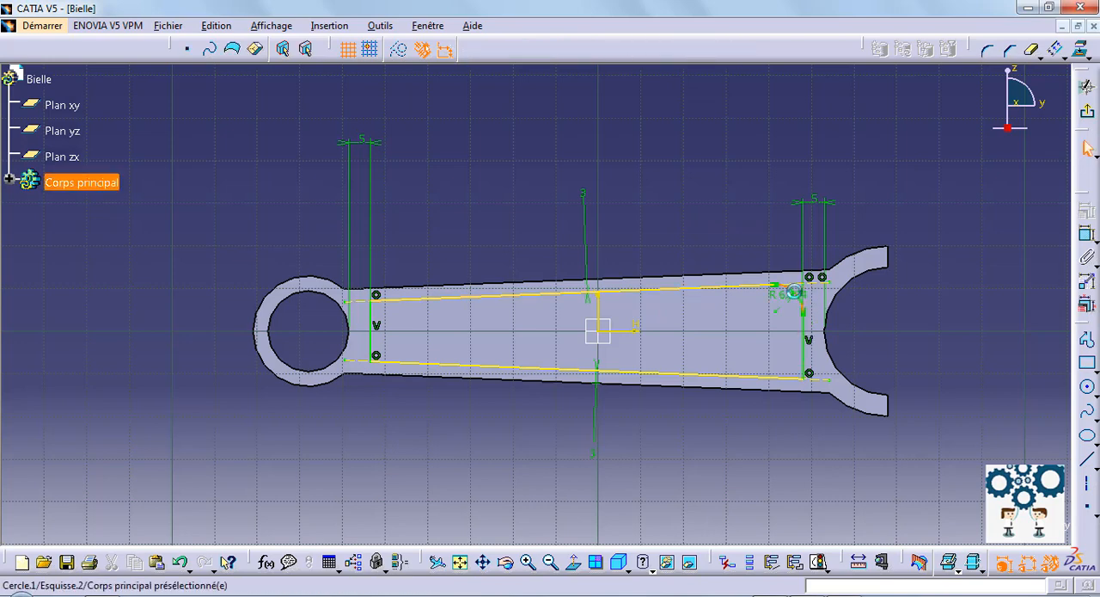
click(987, 52)
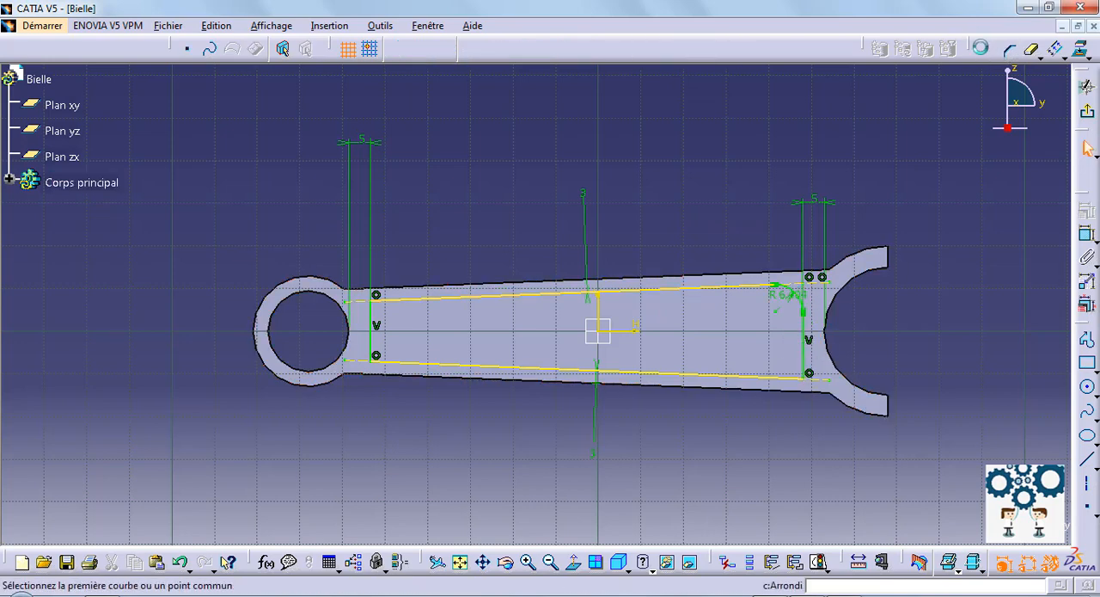
click(804, 379)
click(805, 381)
Step: Round both corners of the inset outline near the small end, with a radius of about 8.4 mm at the lower corner
click(417, 362)
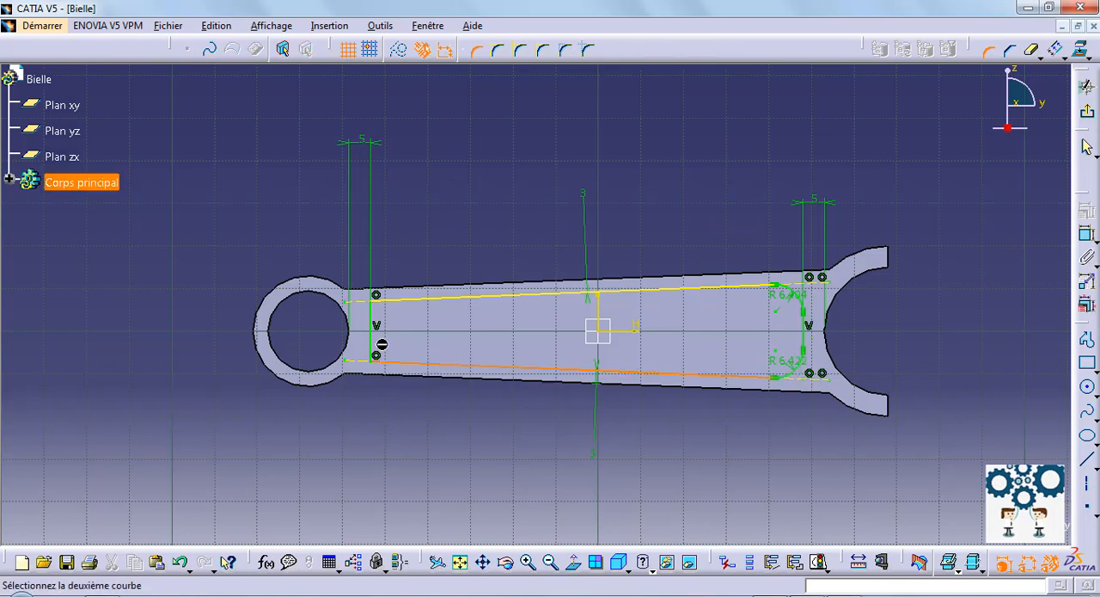
click(371, 348)
click(384, 354)
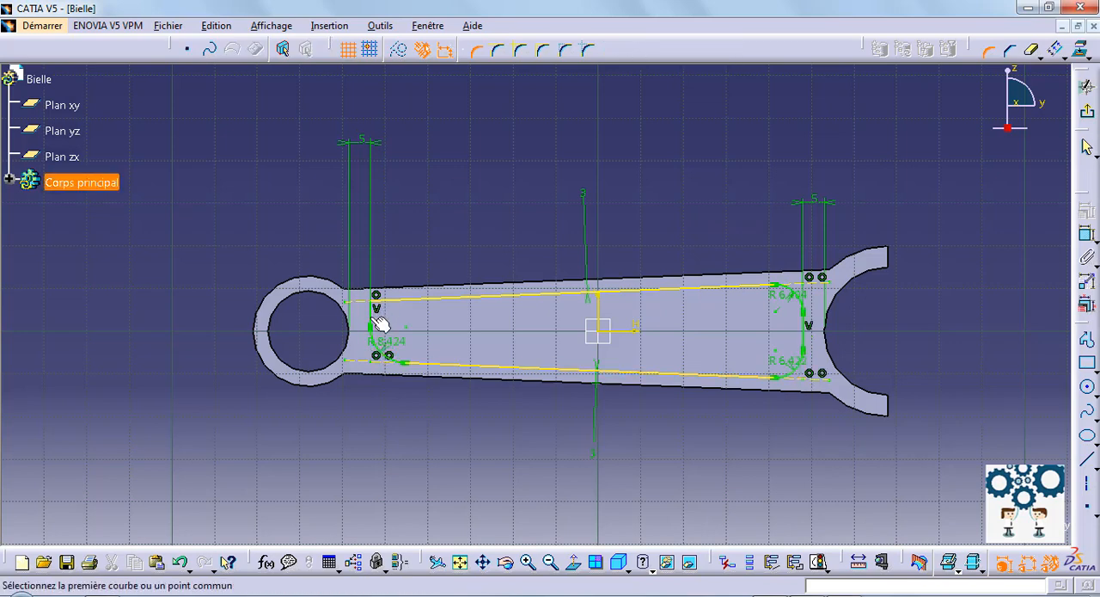
click(403, 301)
click(375, 303)
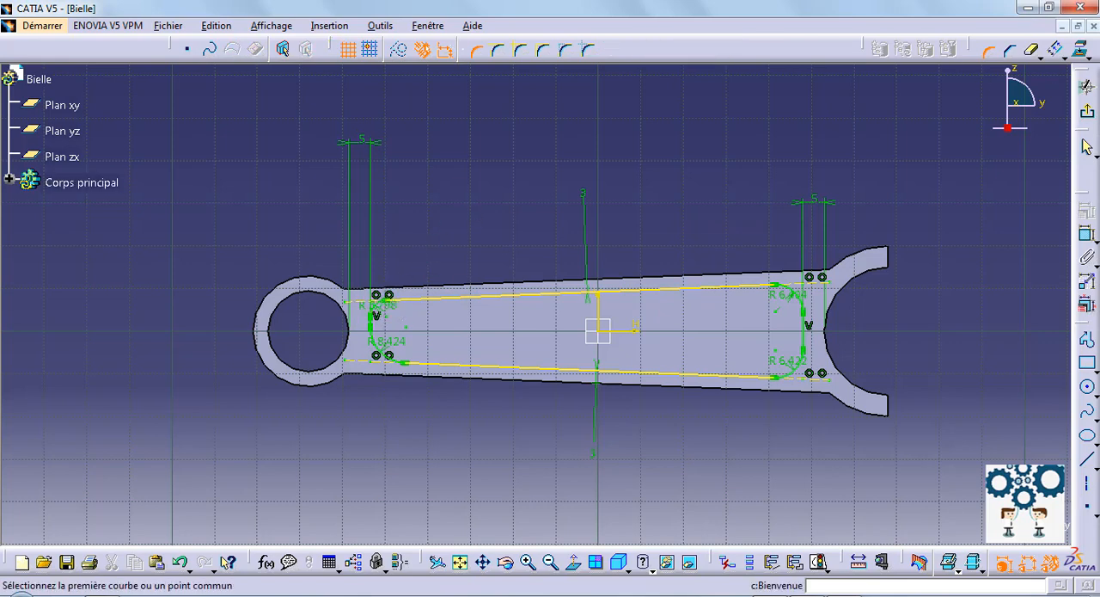
key(Escape)
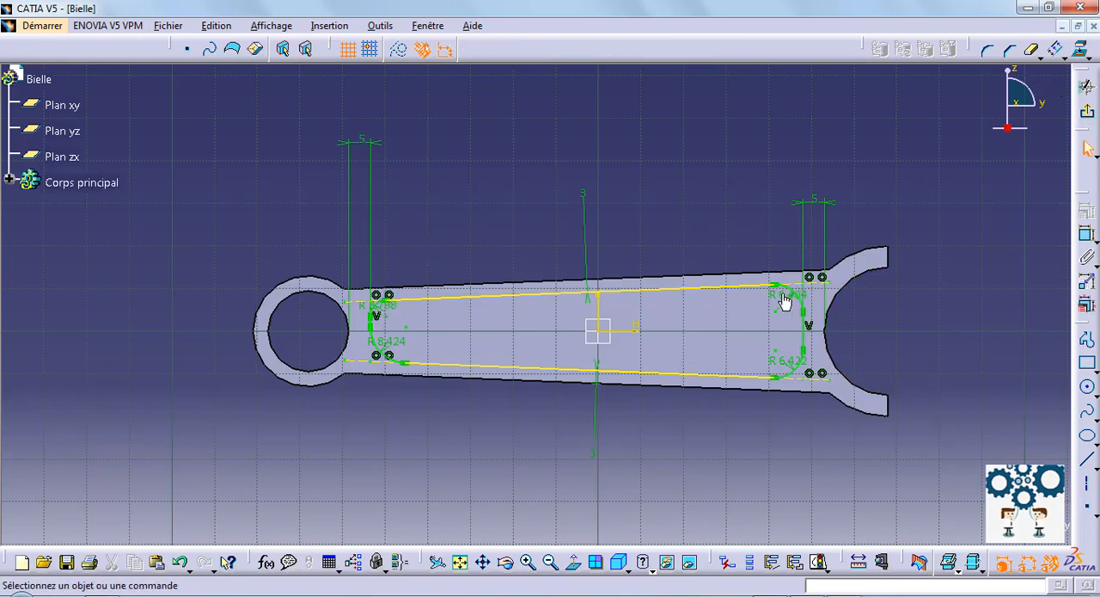
Step: Set both corner radii near the large end to 5 mm, with their dimensions placed outside the part
click(786, 295)
double_click(921, 158)
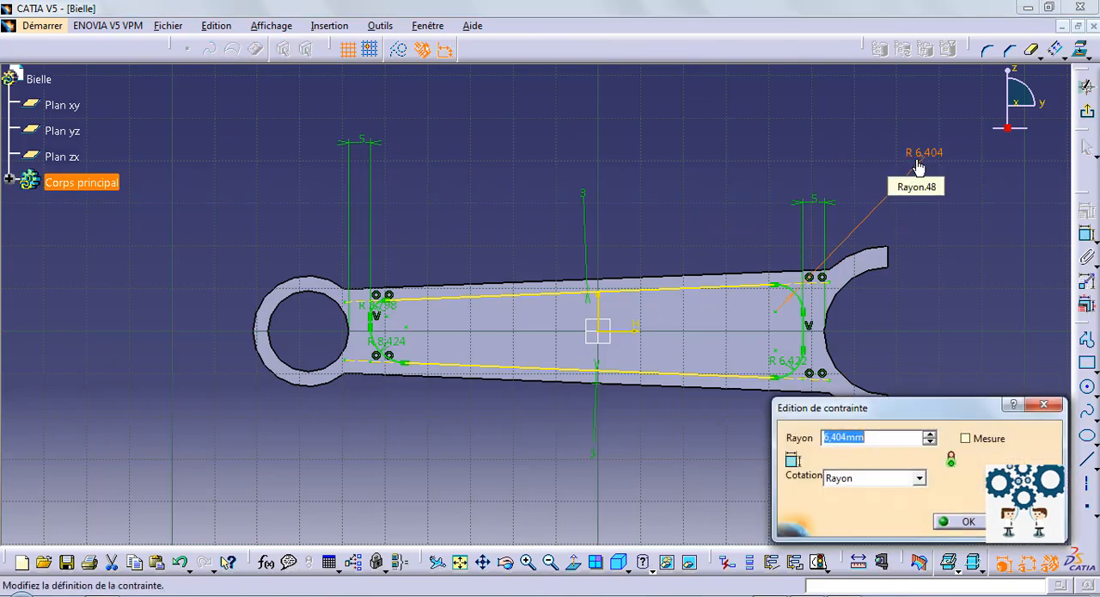
key(Return)
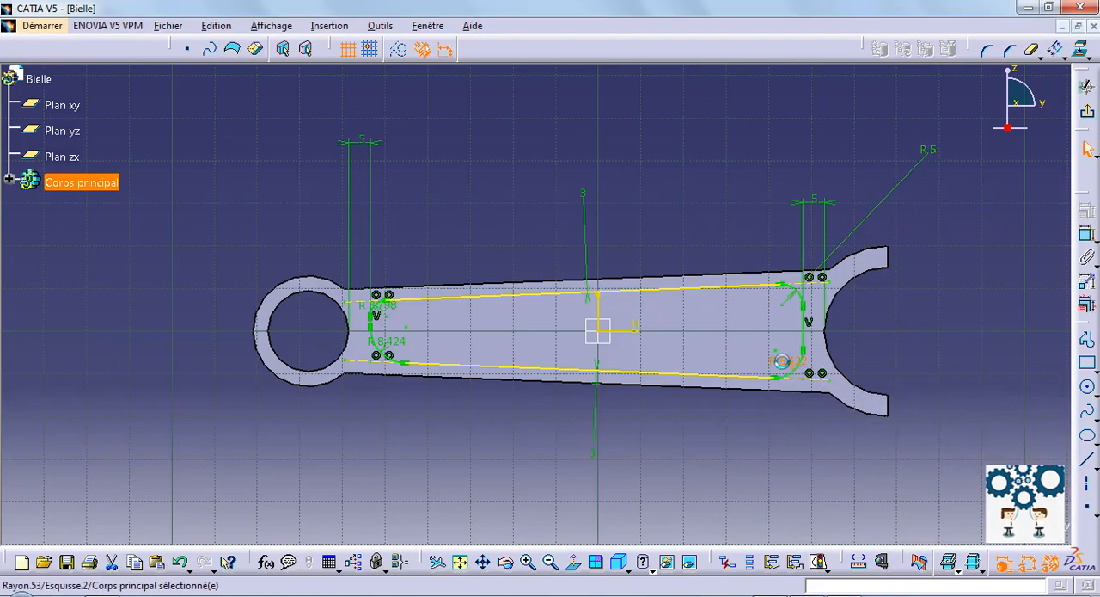
double_click(874, 440)
text(5mm)
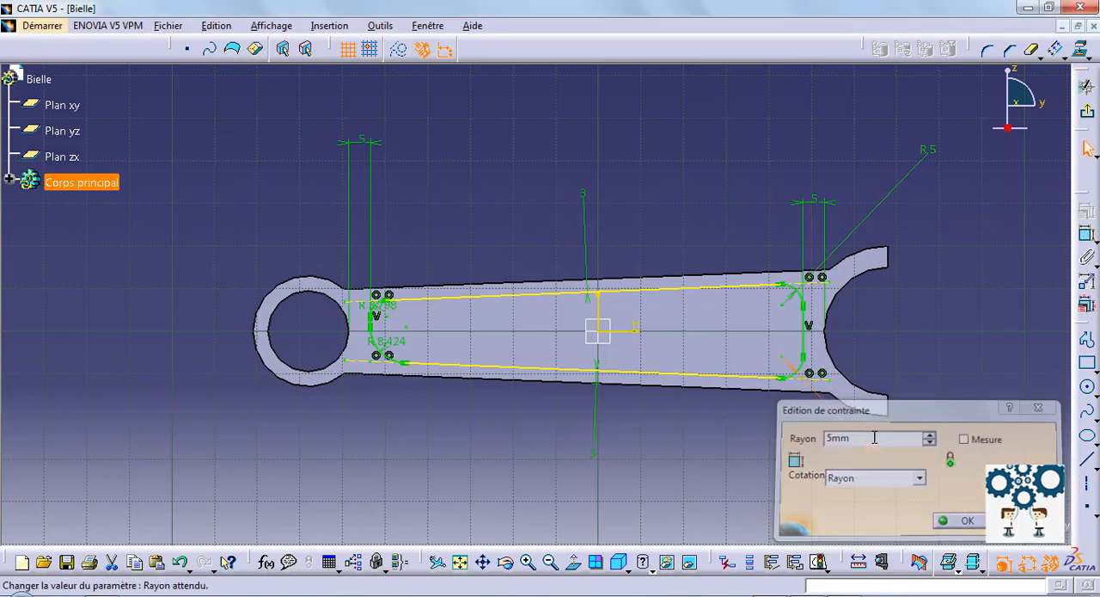
key(Return)
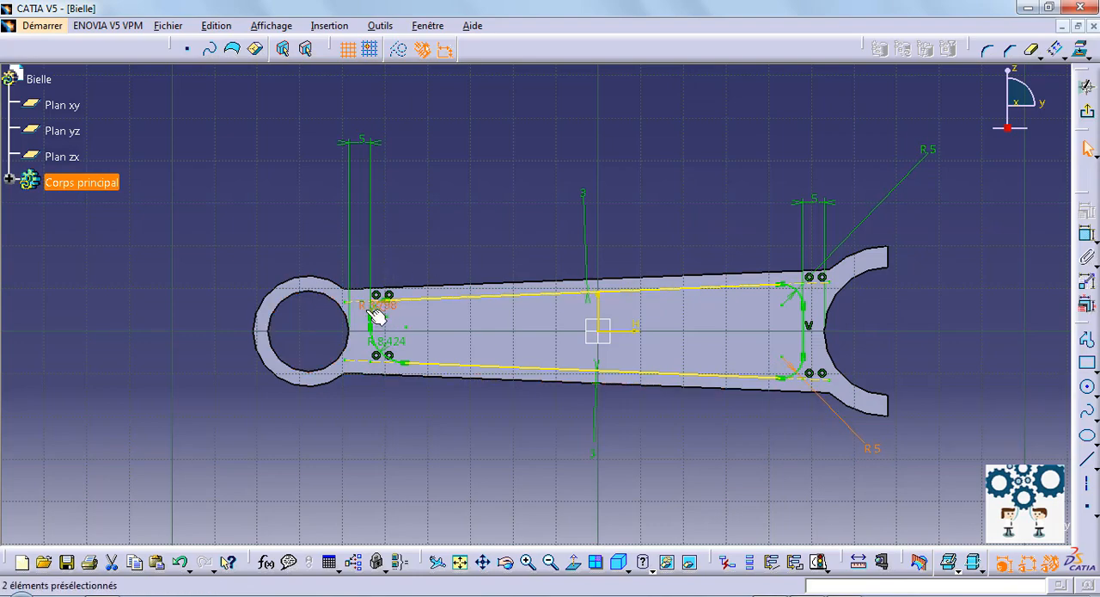
Step: Set both corner radii near the small end to 5 mm, with their dimensions placed outside the part
drag(376, 315, 326, 268)
double_click(275, 222)
text(5mm)
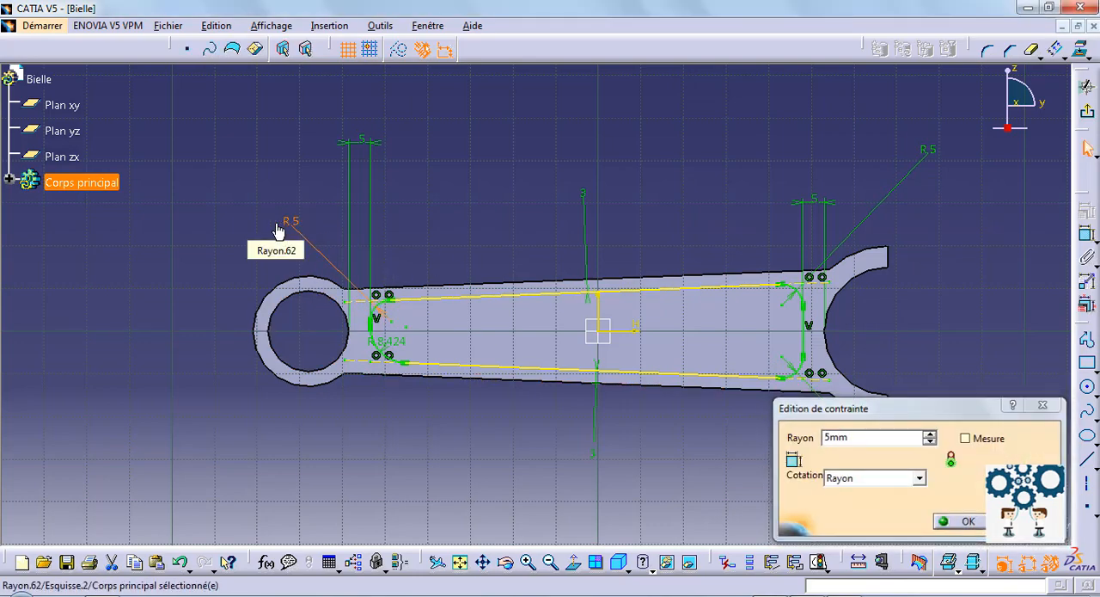
key(Return)
drag(389, 348, 300, 421)
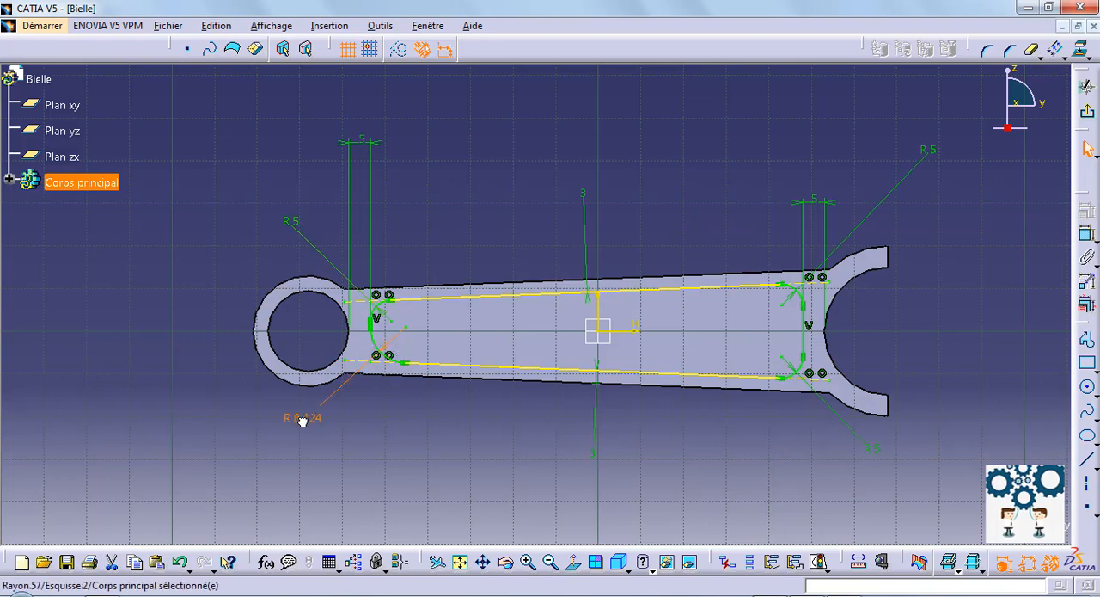
double_click(300, 420)
text(5)
key(Return)
click(482, 477)
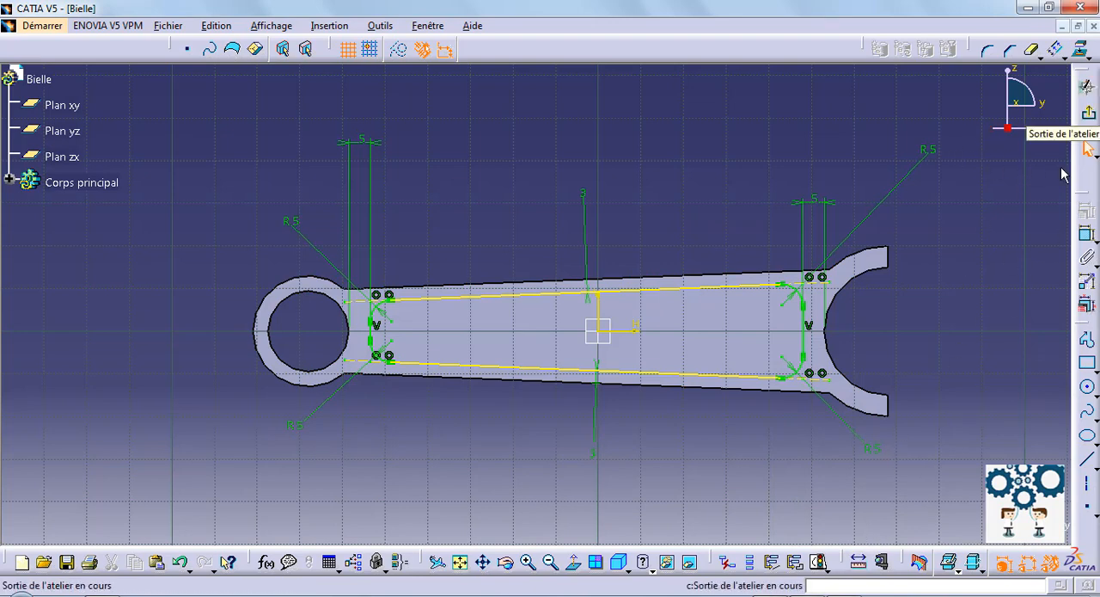
Step: Finish the sketch and cut the rounded shank outline through the rod as a 17 mm deep pocket
click(1088, 112)
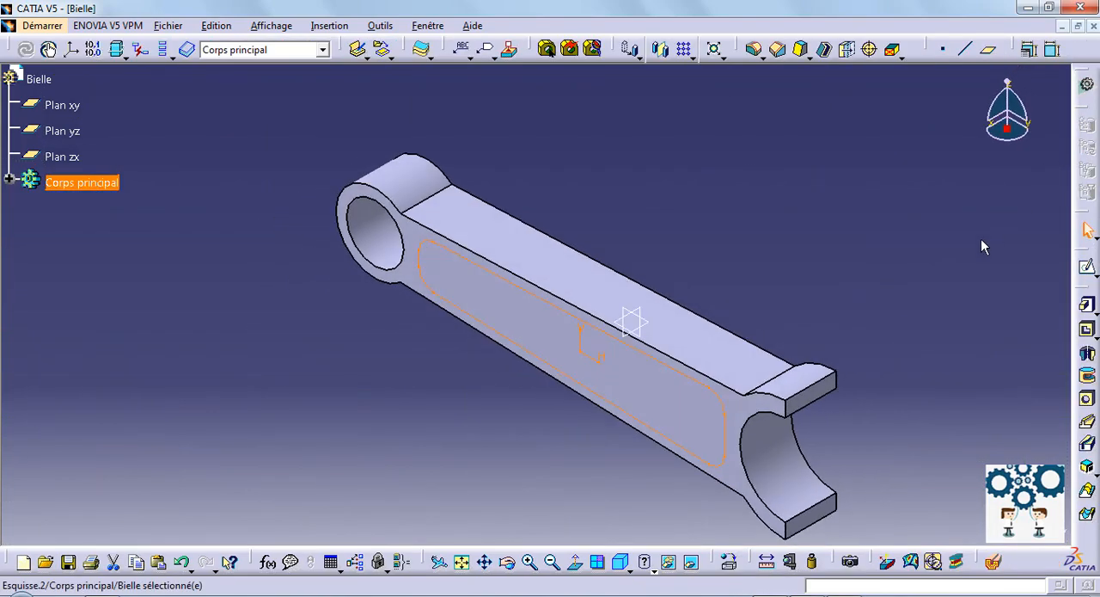
click(1087, 329)
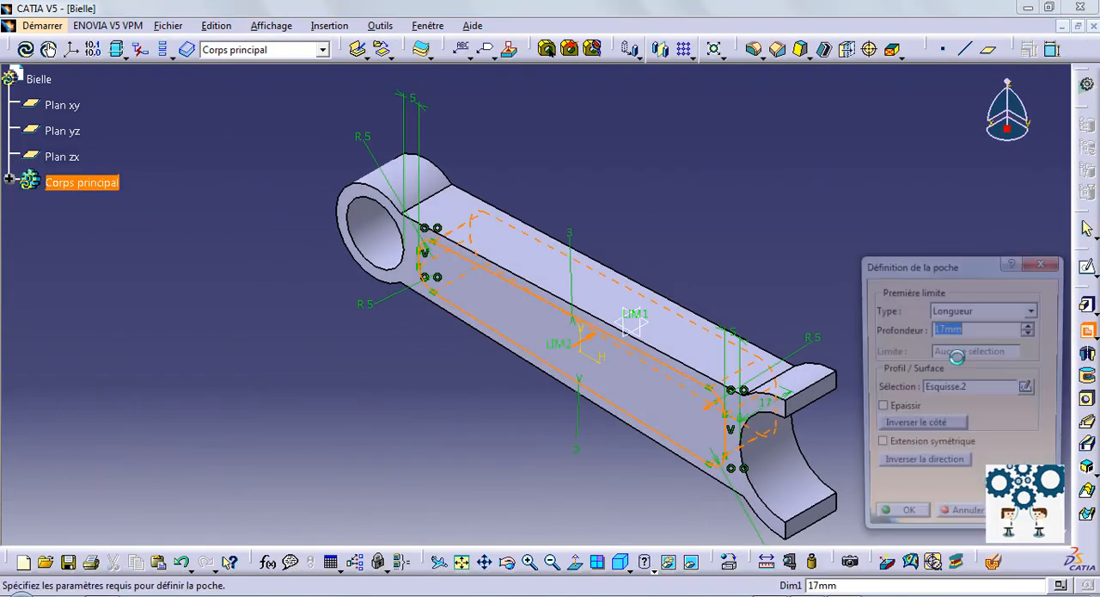
key(Return)
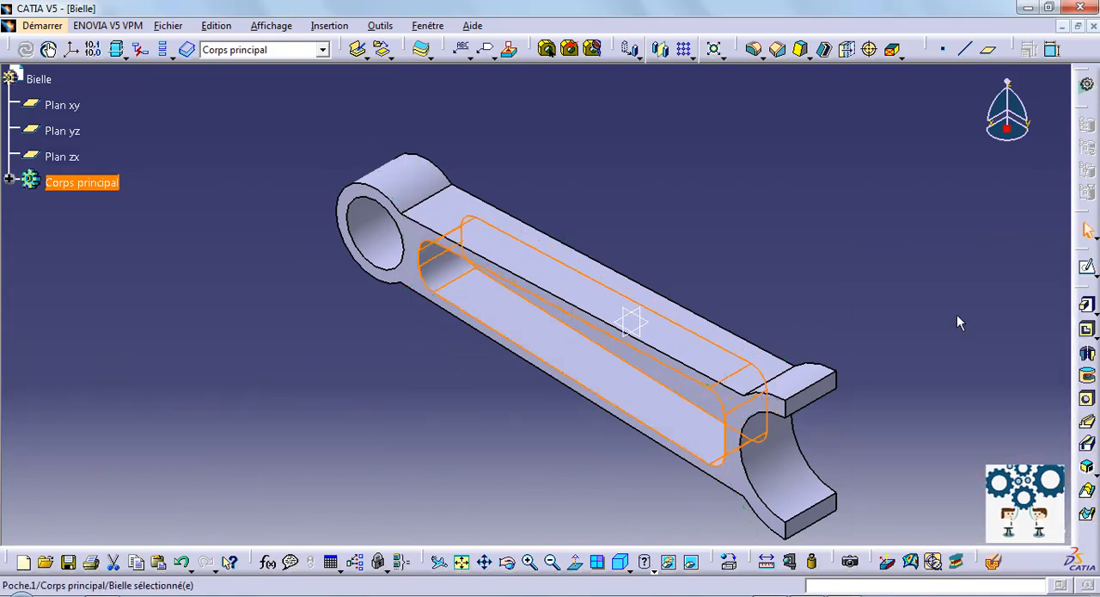
Step: Fillet the four edges where the shank's upper and lower sides meet the small and large ends with a 30 mm radius
middle_drag(720, 255, 717, 284)
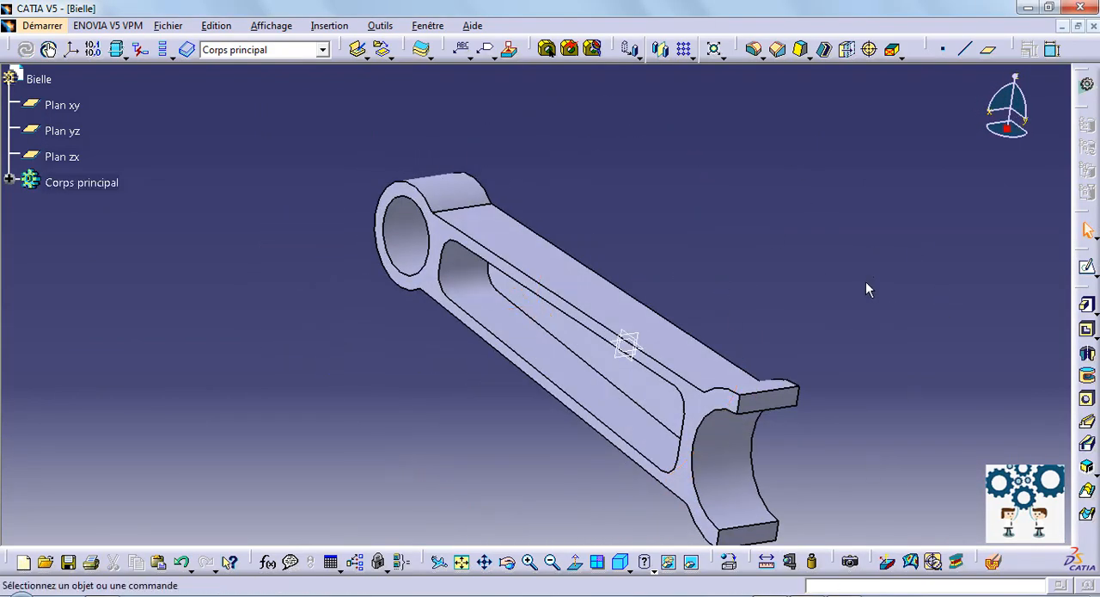
middle_drag(731, 205, 735, 248)
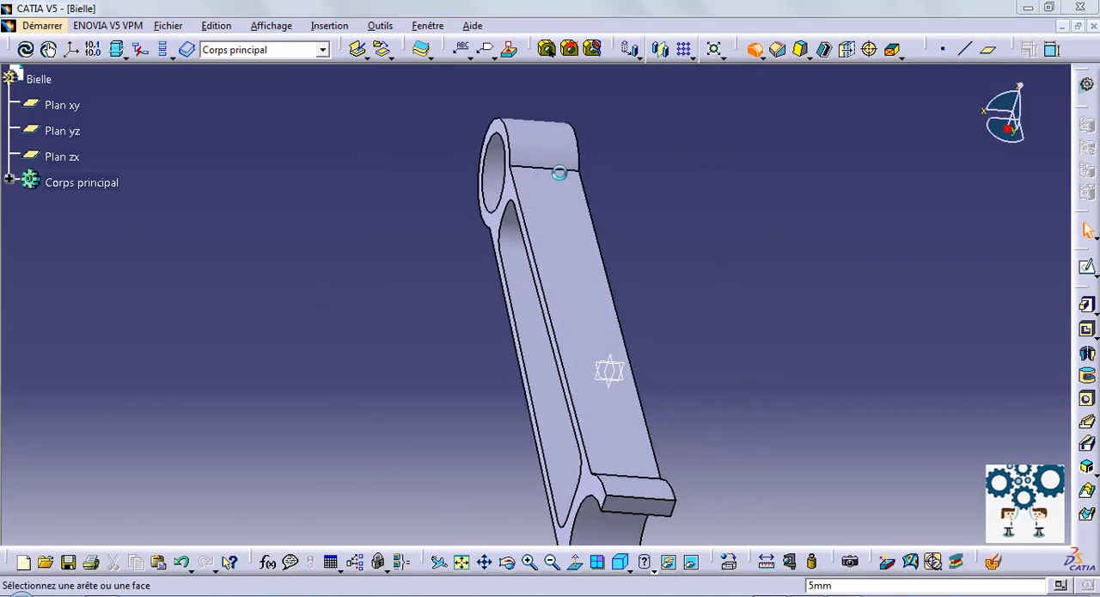
click(571, 175)
middle_drag(683, 357, 504, 520)
click(488, 486)
middle_drag(308, 390, 736, 233)
middle_drag(439, 316, 296, 506)
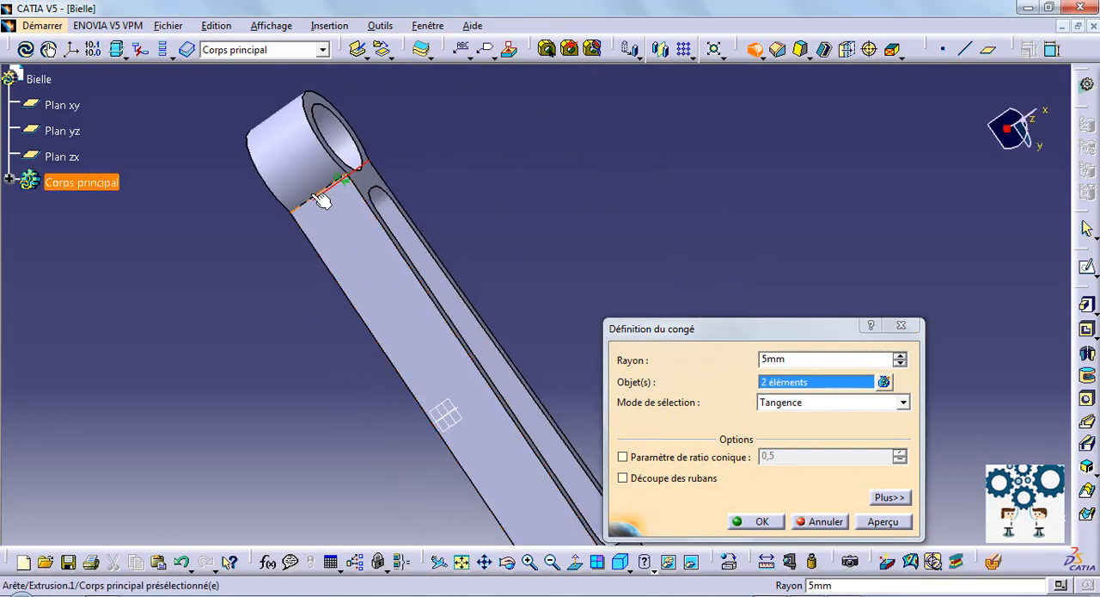
click(316, 196)
middle_drag(523, 253, 369, 112)
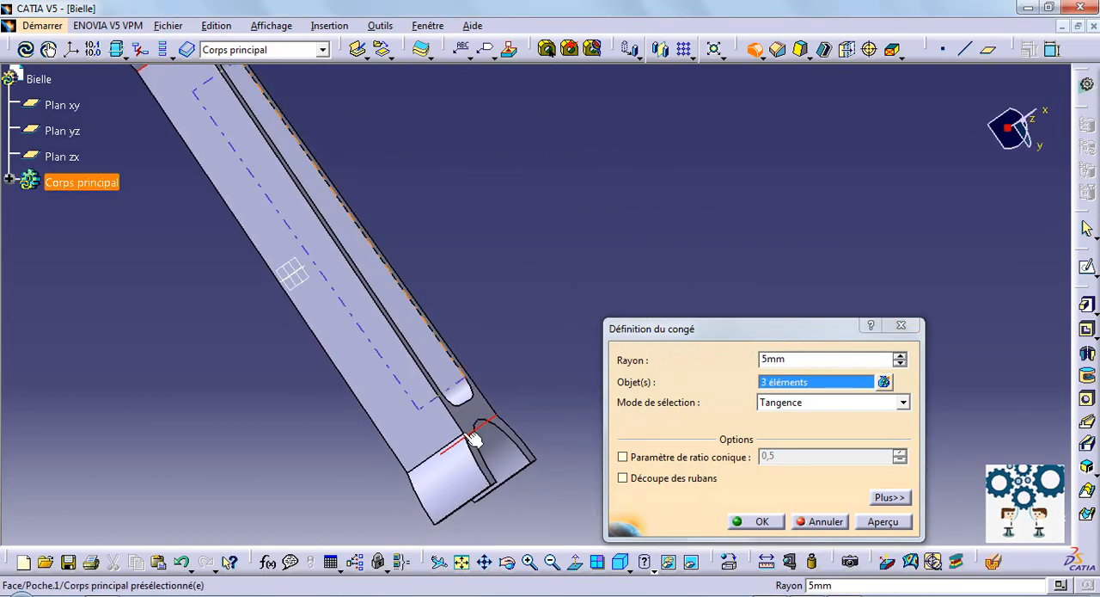
click(439, 466)
text(30)
key(Return)
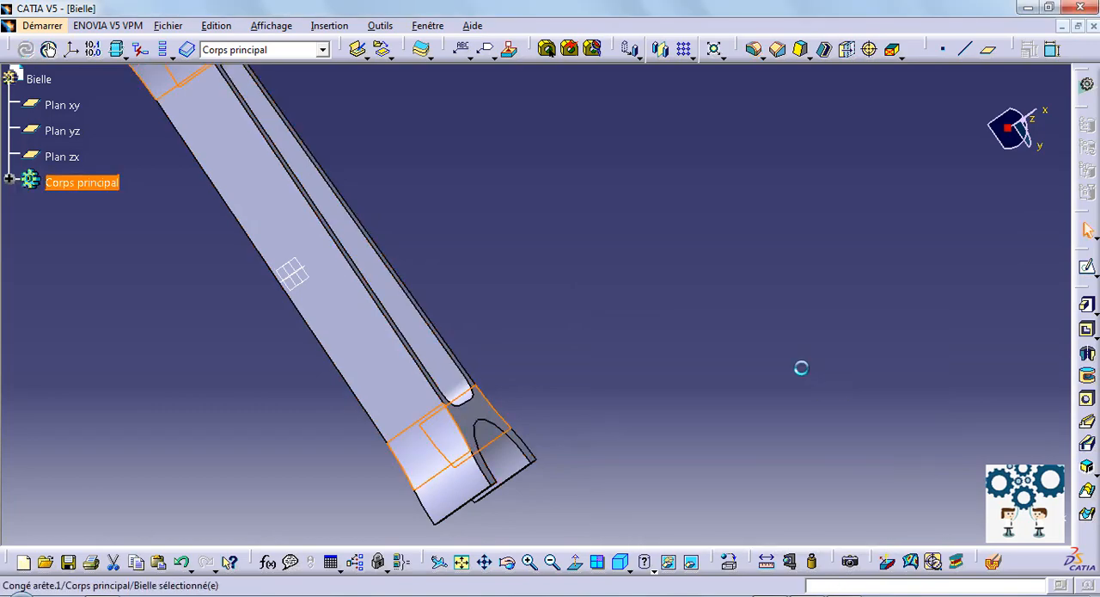
Step: Start a sketch on the large end's flat joint face and draw a circle just beyond the face's outer edge
click(582, 209)
middle_drag(582, 209, 563, 346)
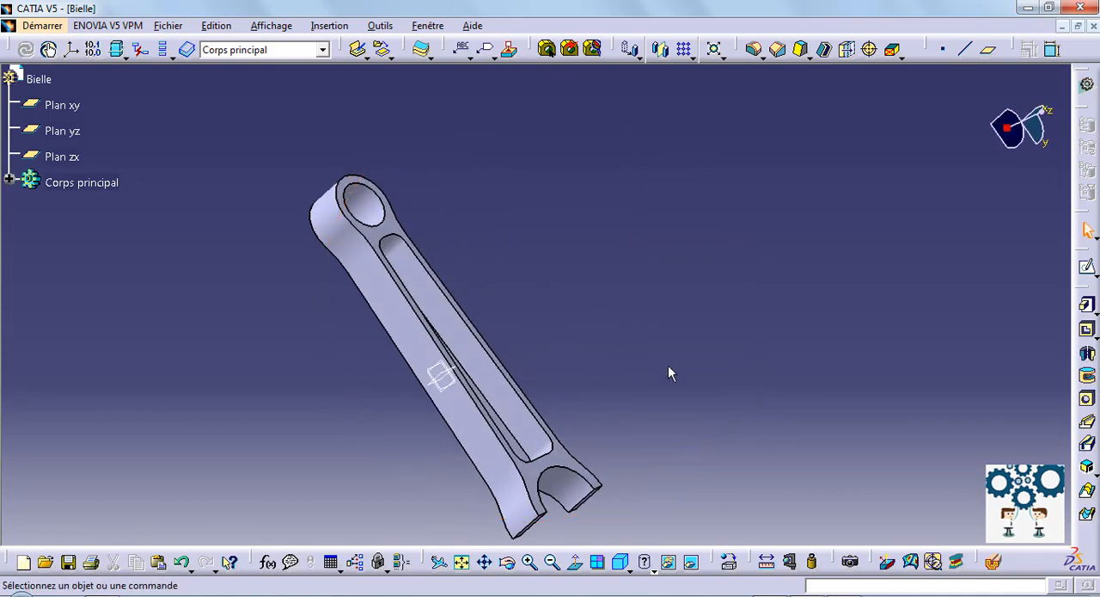
middle_drag(686, 488, 752, 140)
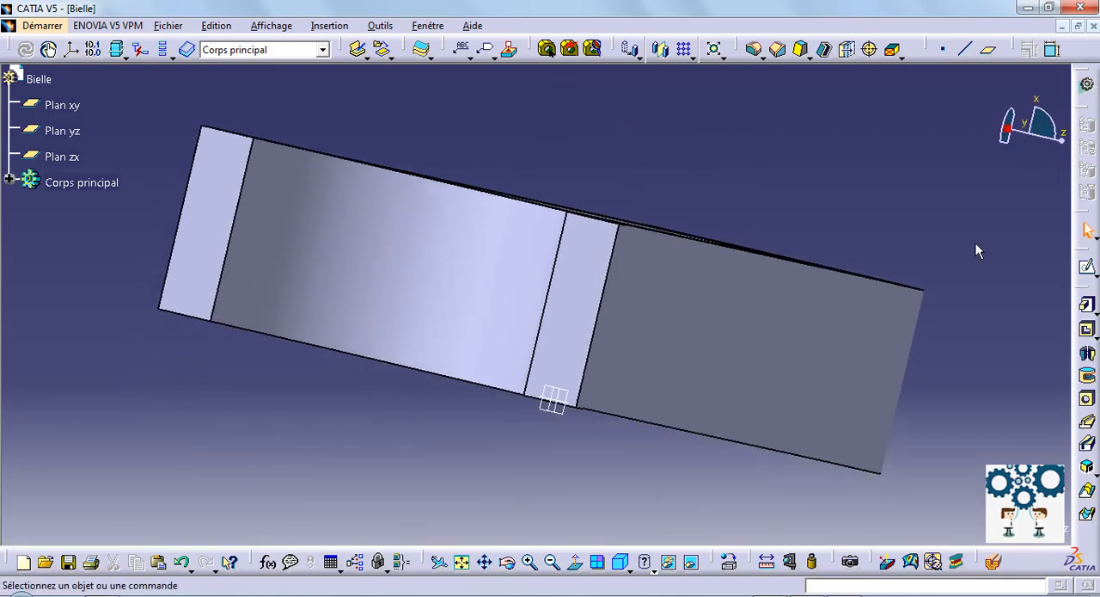
click(1086, 266)
click(576, 297)
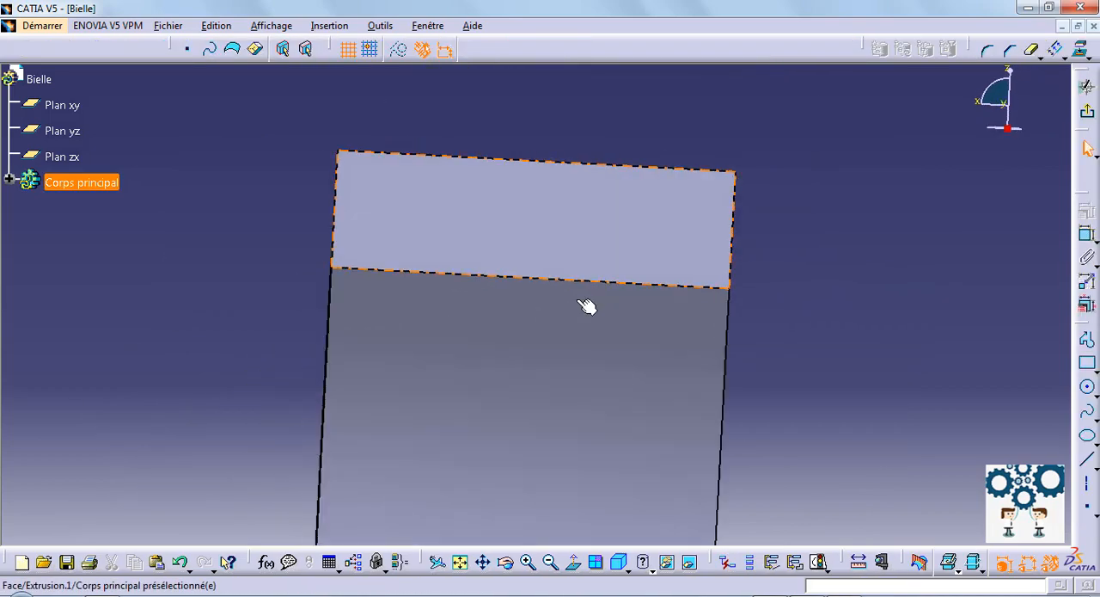
middle_drag(808, 318, 799, 424)
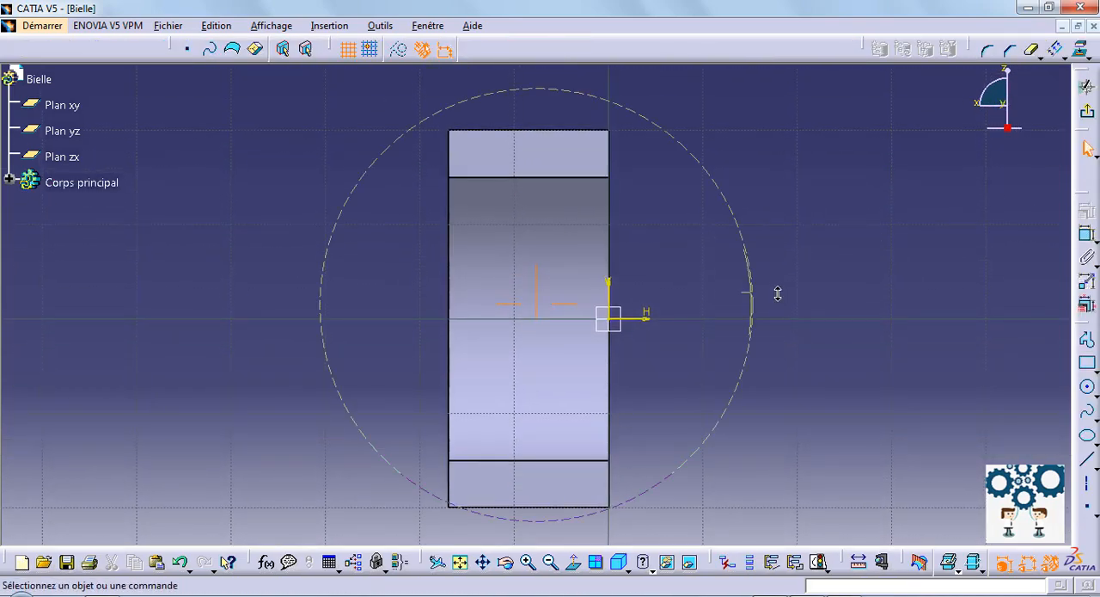
middle_drag(778, 294, 838, 327)
click(1087, 387)
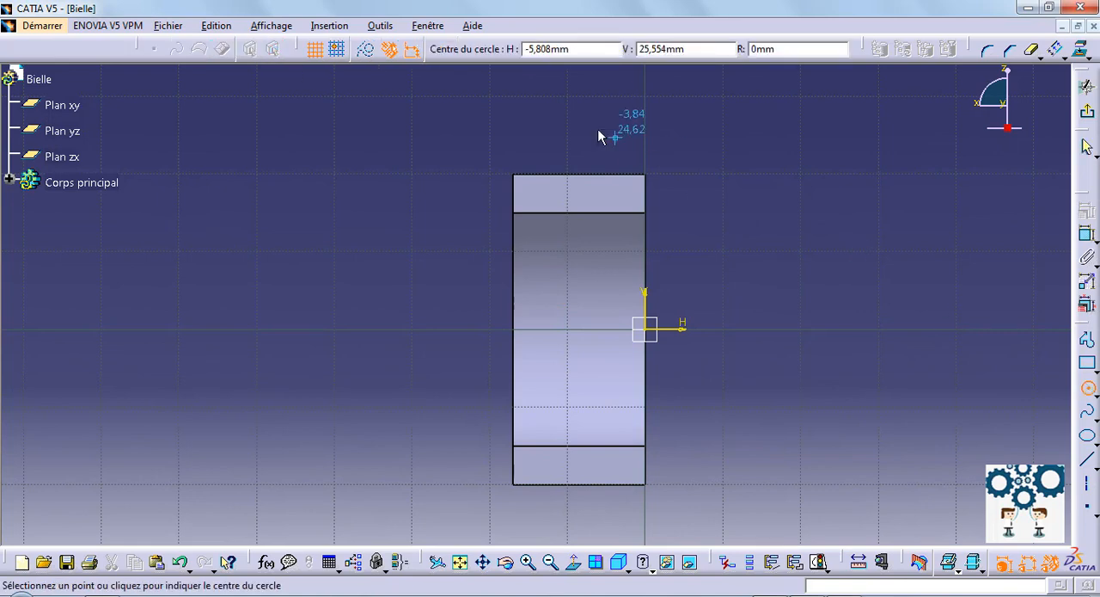
click(580, 132)
click(609, 168)
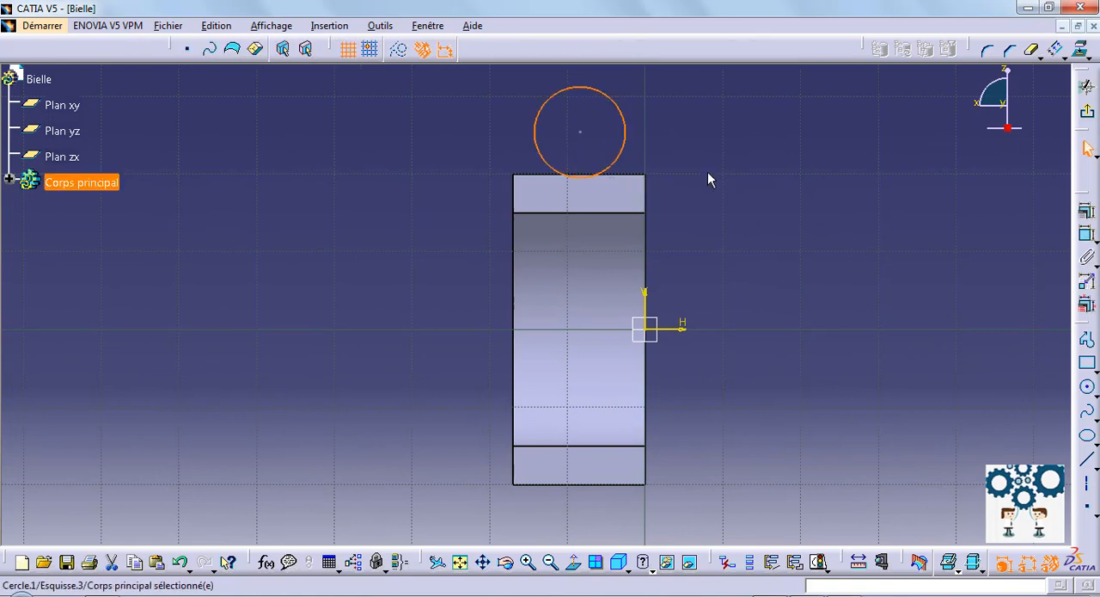
Step: Constrain the circle's centre to coincide with the outer edge of the large end's joint face
click(726, 174)
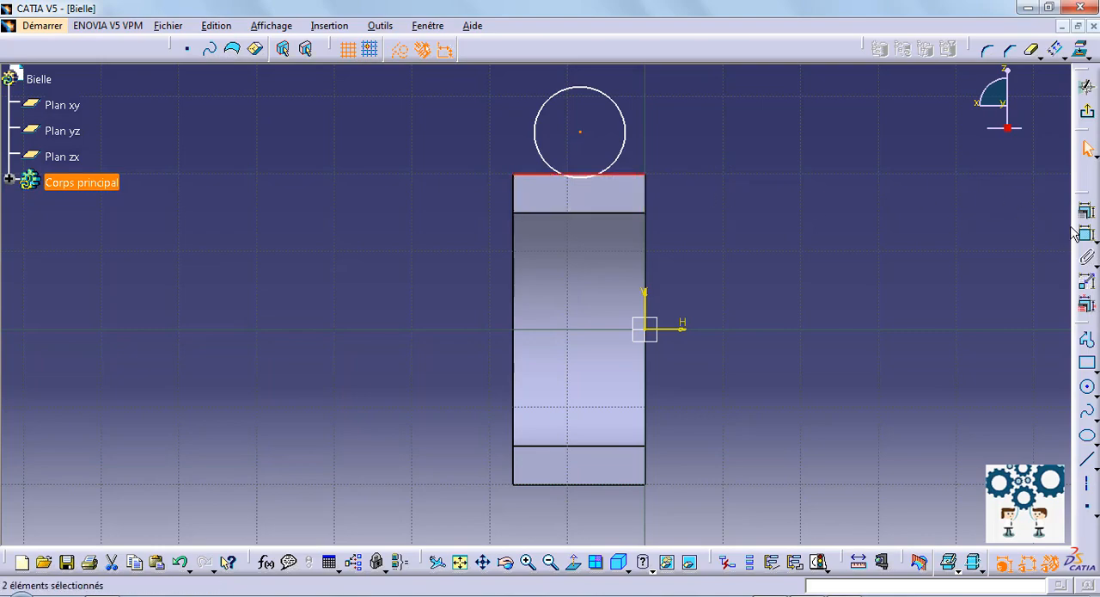
click(1087, 213)
click(987, 366)
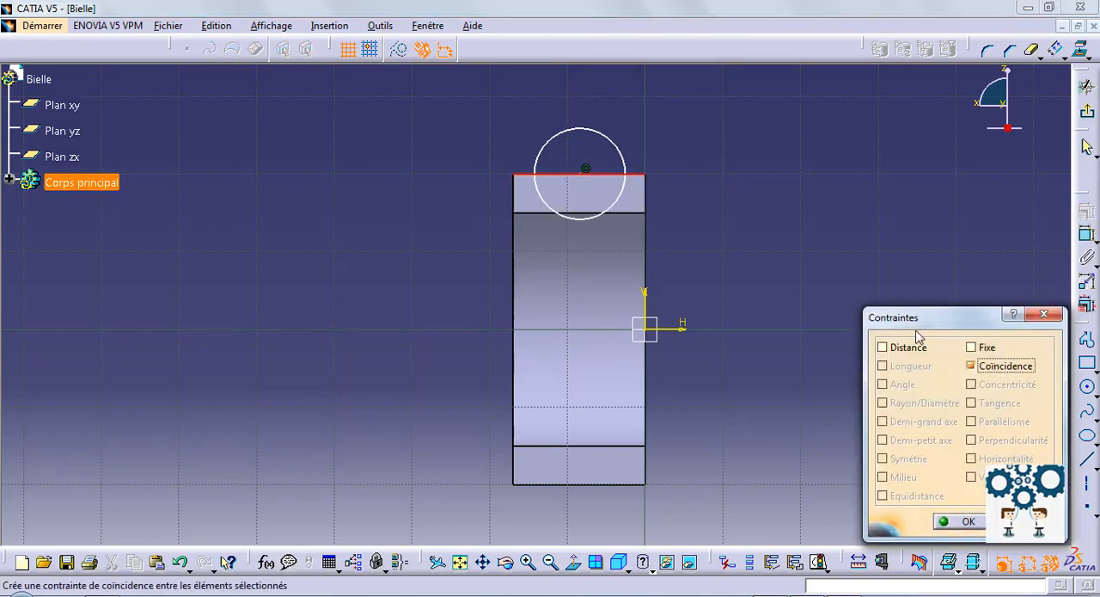
click(967, 521)
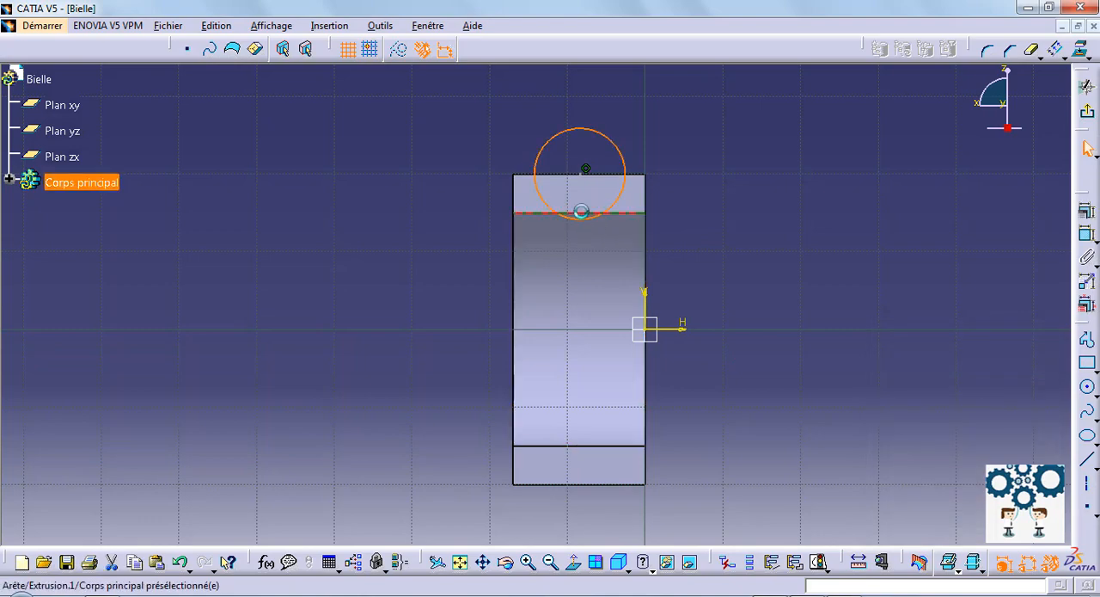
Step: Make the circle tangent to the joint face's inner edge and its centre equidistant from the two side edges
click(1086, 212)
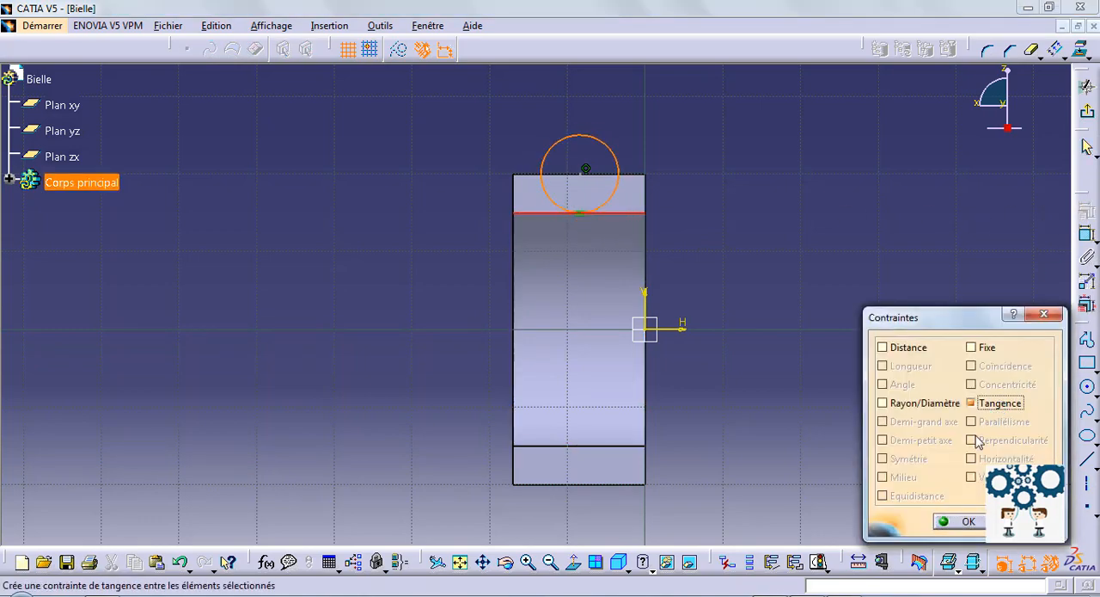
click(961, 521)
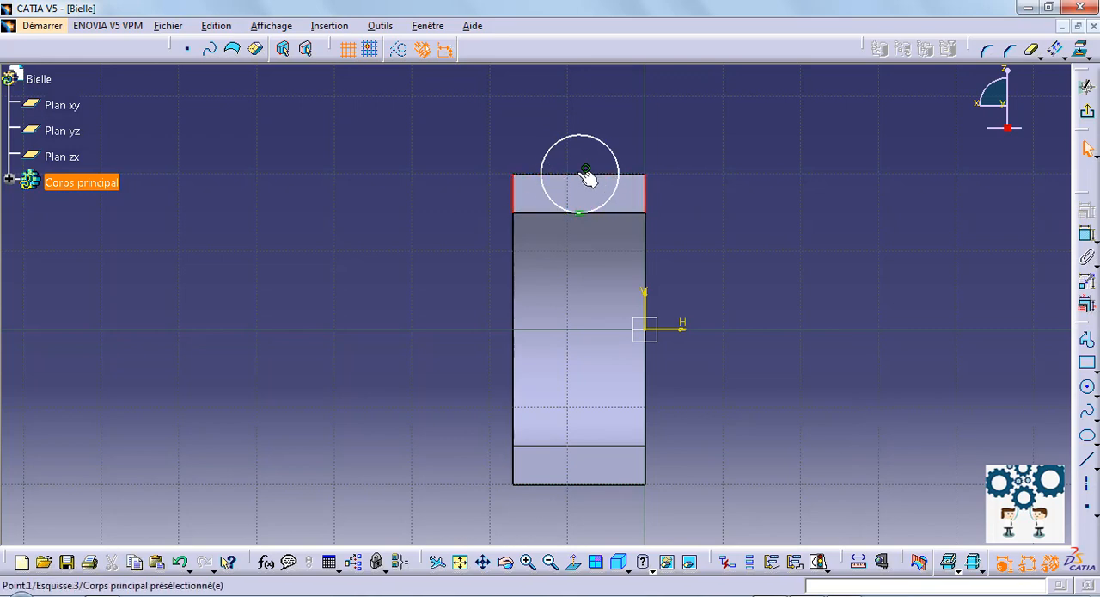
click(1087, 214)
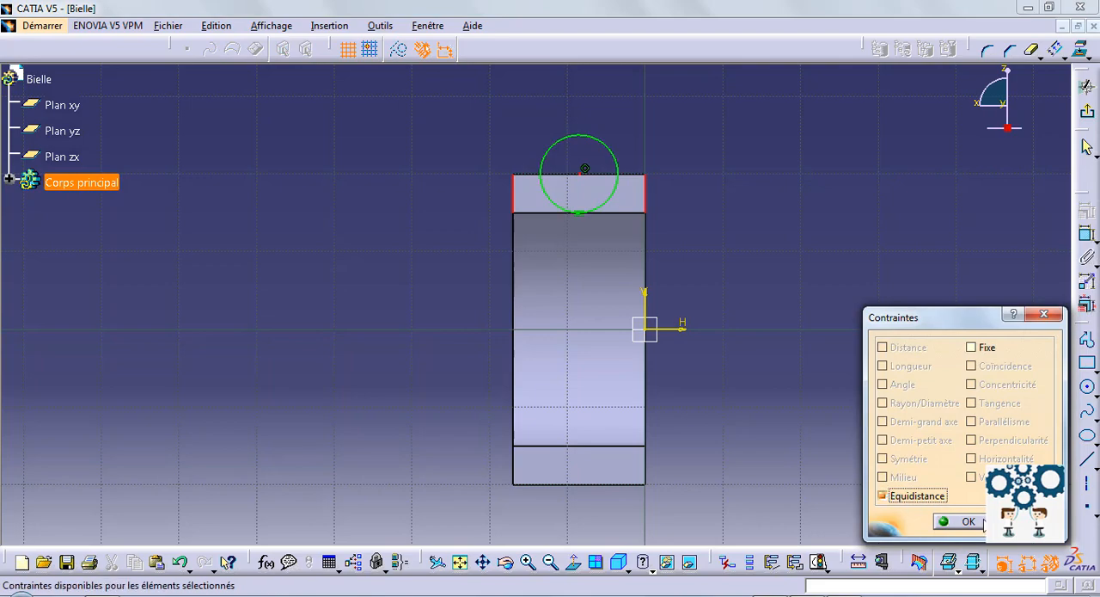
click(983, 523)
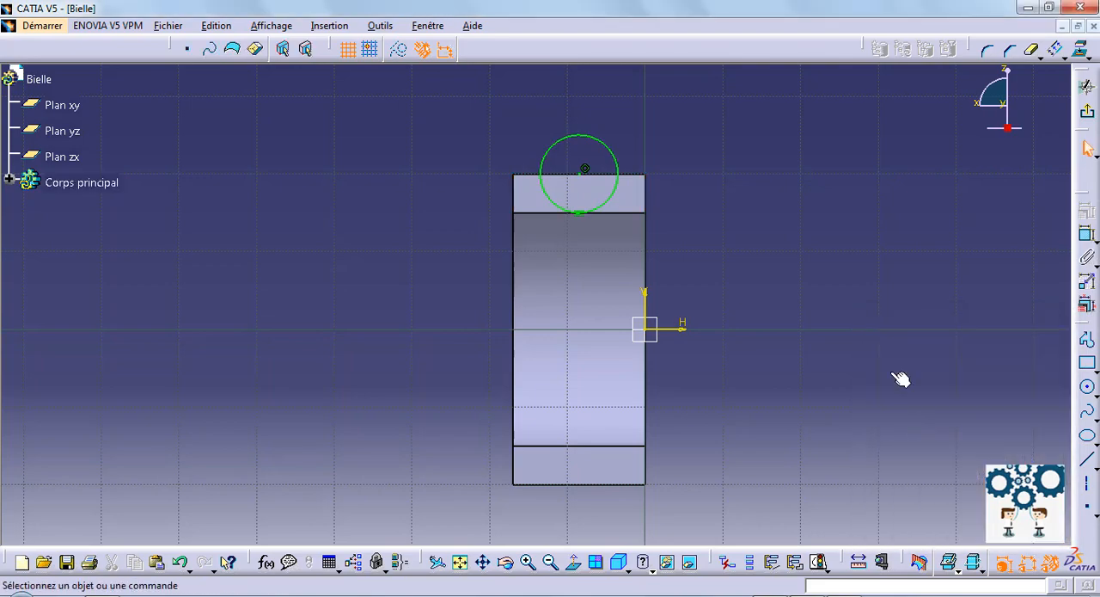
Step: Mirror the circle about the horizontal axis onto the opposite joint face and finish the sketch
click(1064, 57)
click(1080, 86)
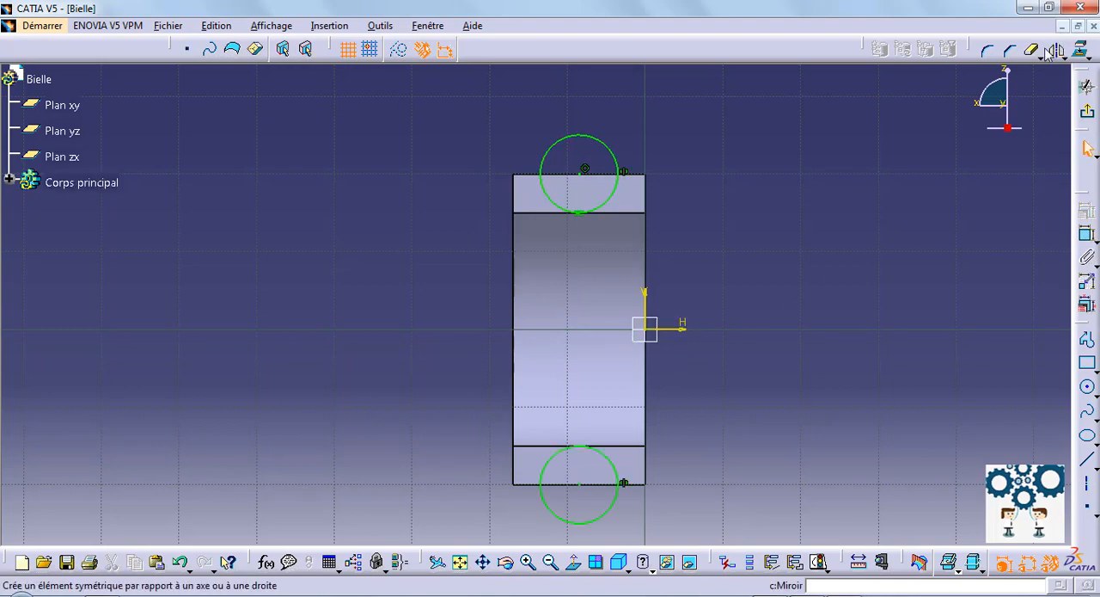
click(1090, 115)
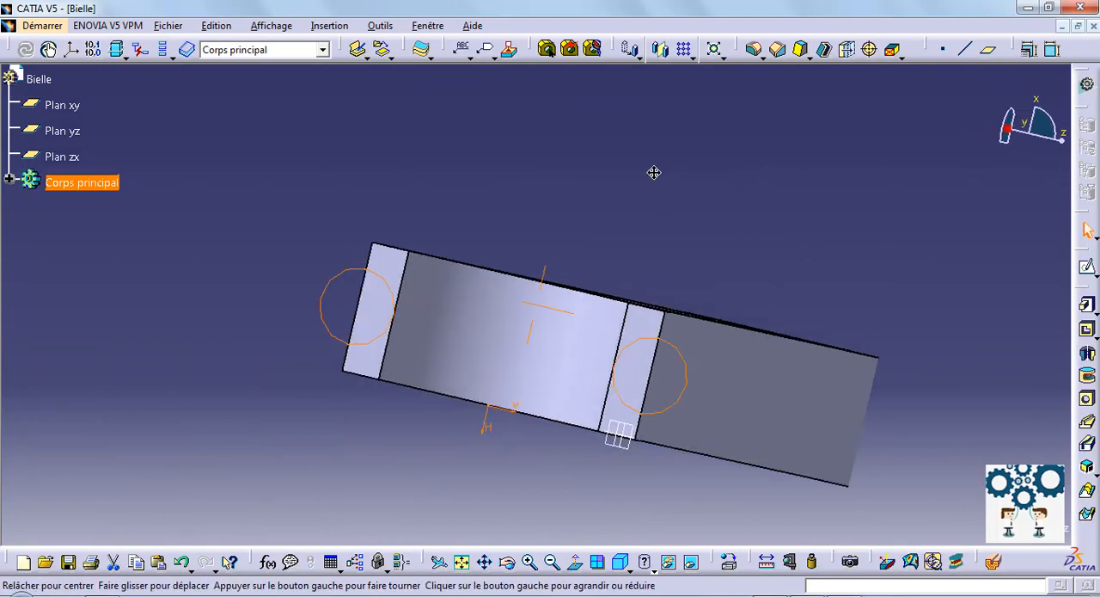
Step: Extrude both circles 12 mm in the reversed direction, toward the shank, as bosses on the large end
mouse_move(654, 169)
middle_down()
mouse_move(734, 322)
mouse_move(694, 326)
mouse_move(695, 340)
mouse_move(398, 184)
mouse_move(381, 324)
mouse_move(335, 356)
middle_up()
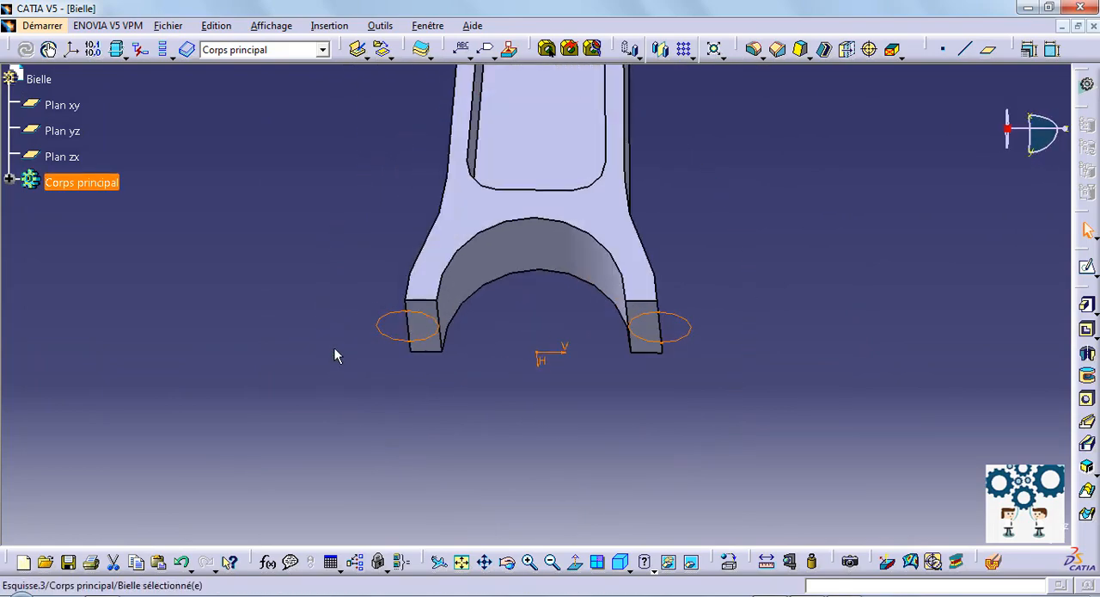
click(1087, 306)
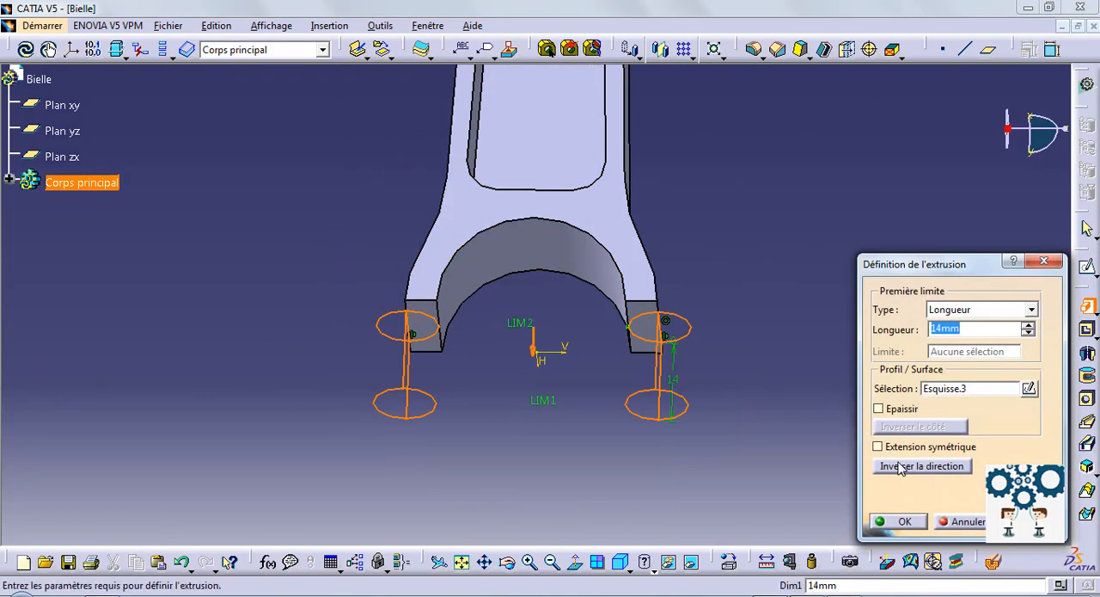
click(899, 466)
double_click(970, 329)
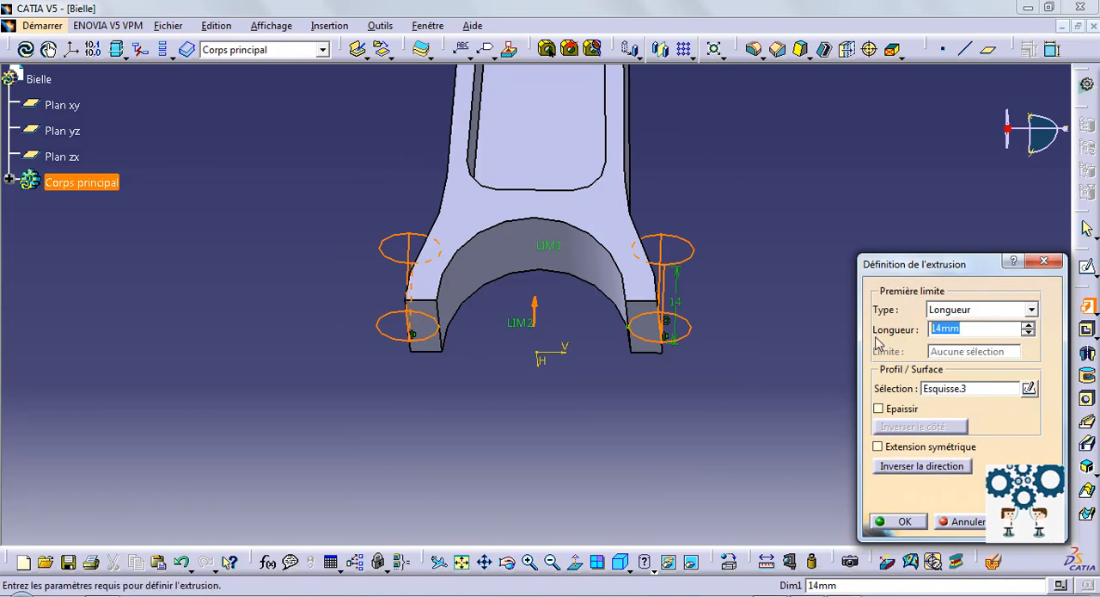
text(12)
key(Return)
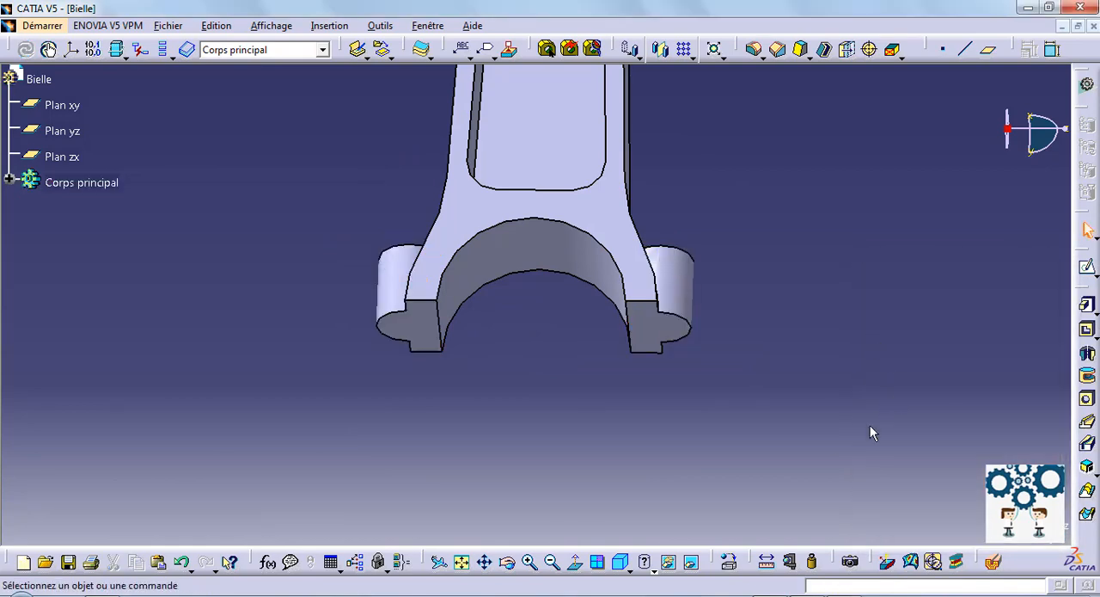
Step: Start a sketch on the rod's broad front face and draw a rectangle about 90 mm by 66 mm across the shank
ctrl+middle_drag(845, 360, 837, 476)
middle_drag(739, 239, 717, 378)
click(1087, 266)
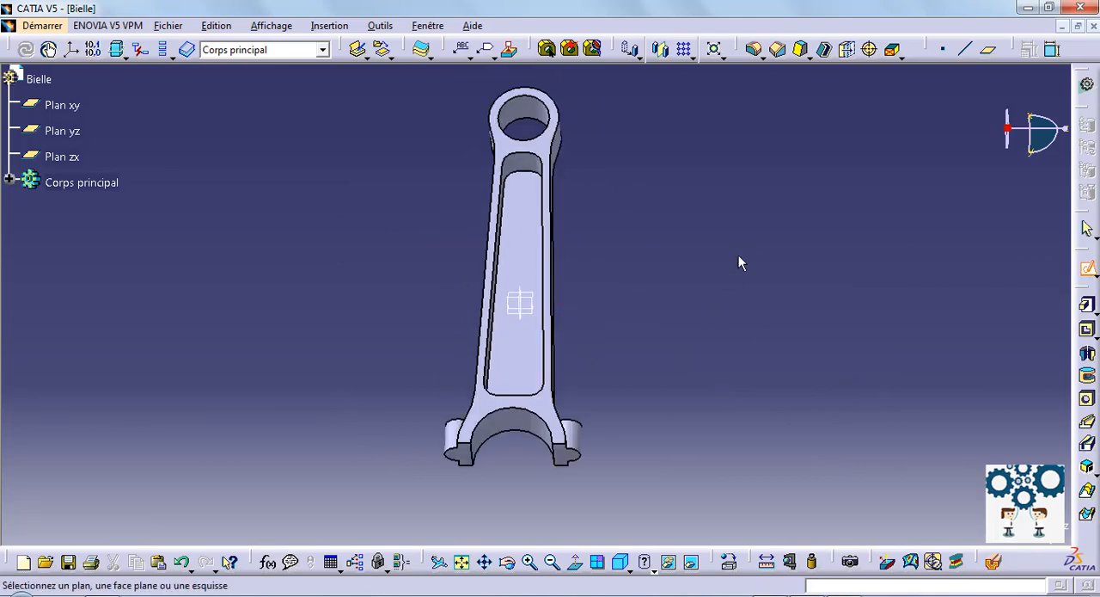
mouse_move(739, 254)
middle_down()
mouse_move(710, 335)
mouse_move(670, 183)
middle_up()
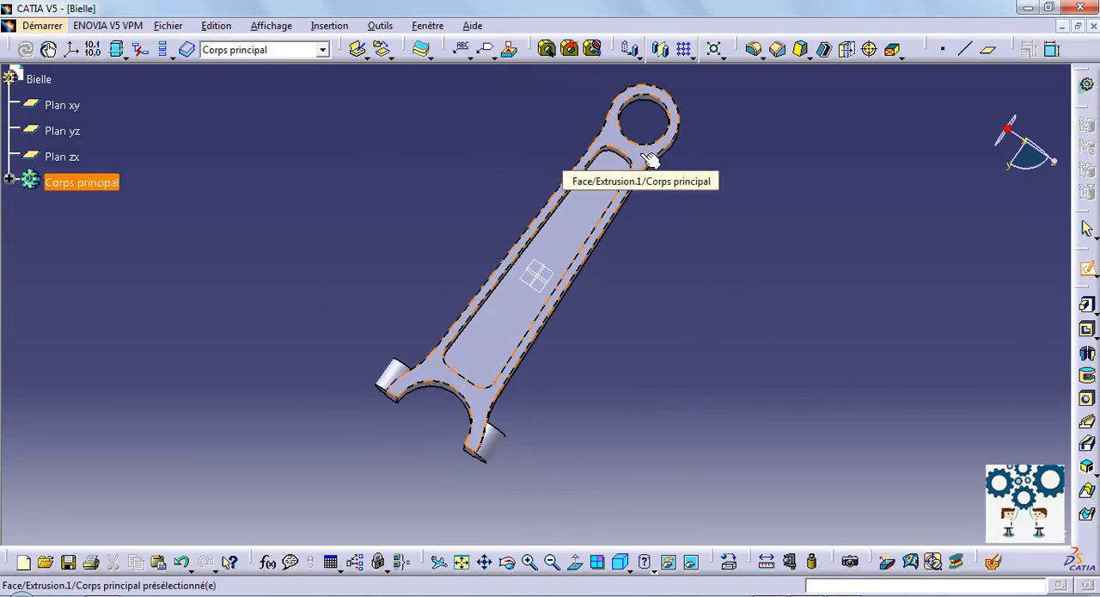
click(645, 177)
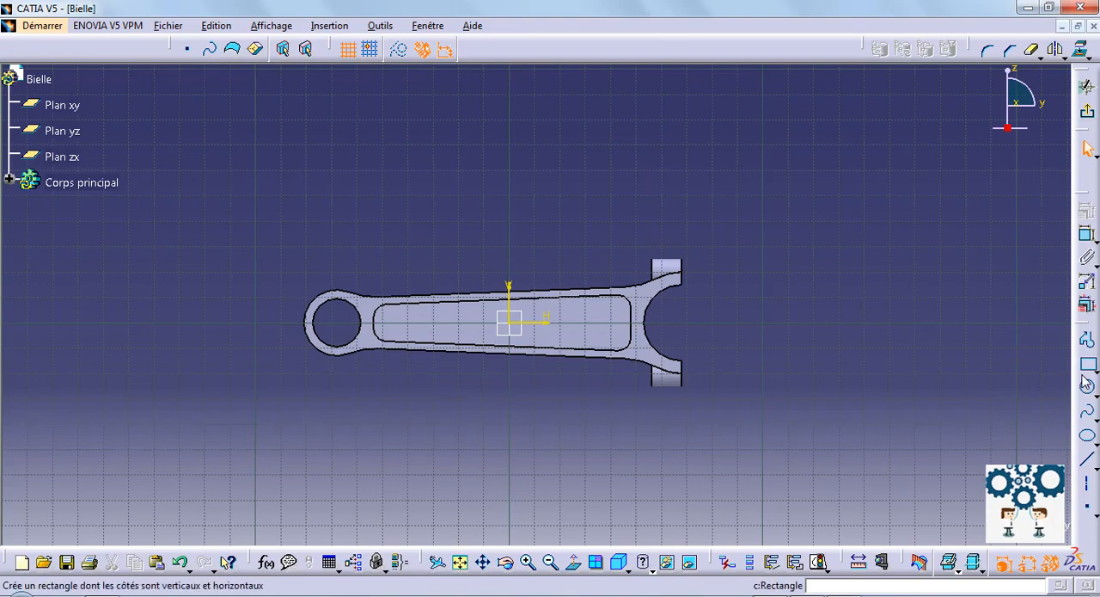
click(614, 243)
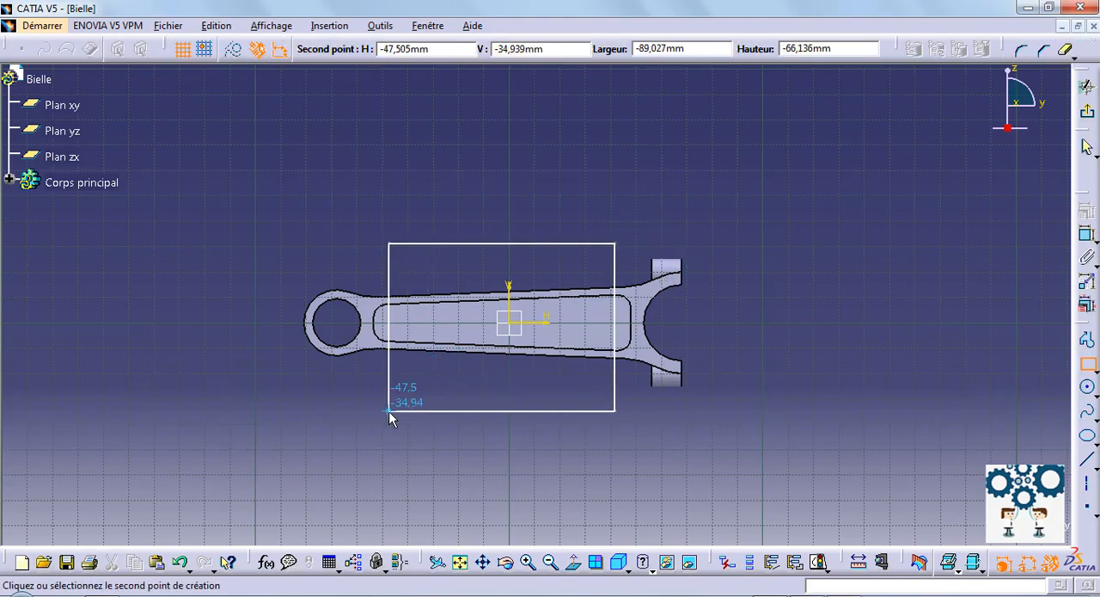
click(381, 412)
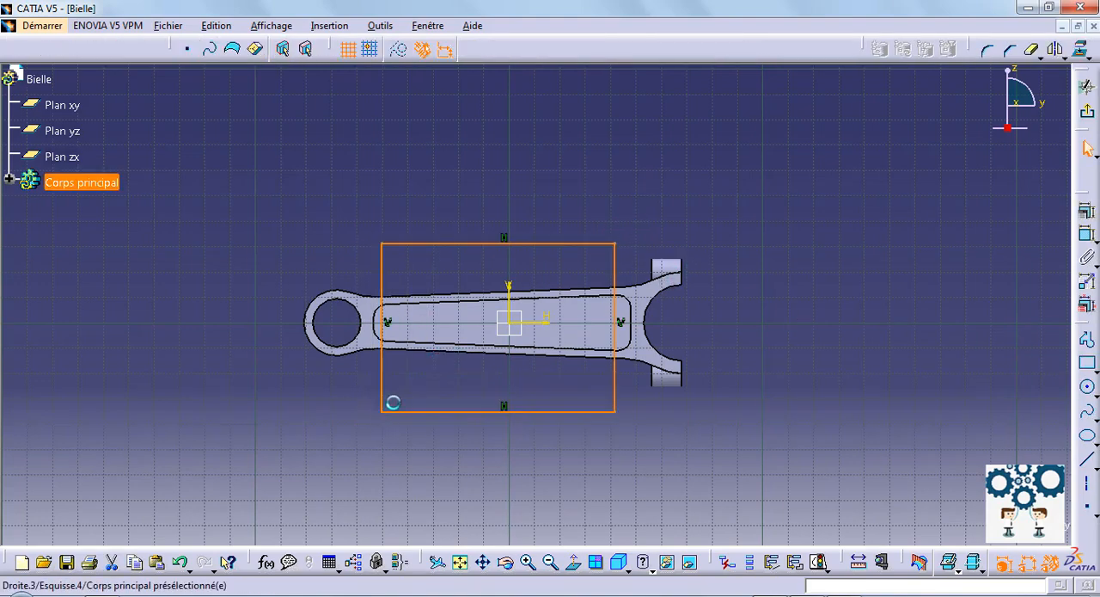
Step: Set the distance between the rectangle's nearest vertical side and the large end's arc to 2 mm
click(846, 310)
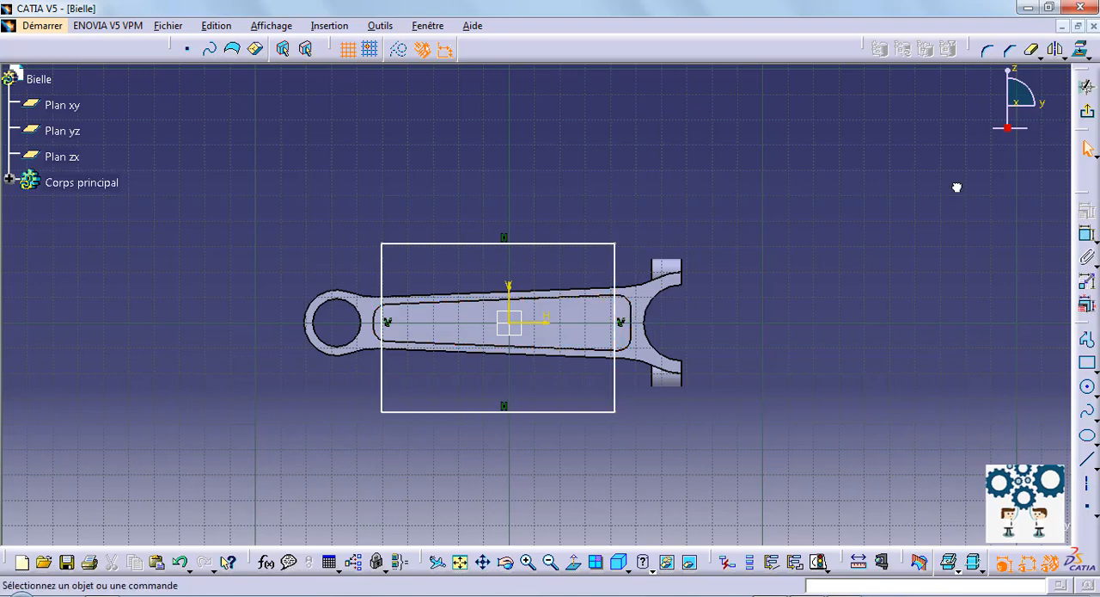
click(1086, 235)
click(654, 319)
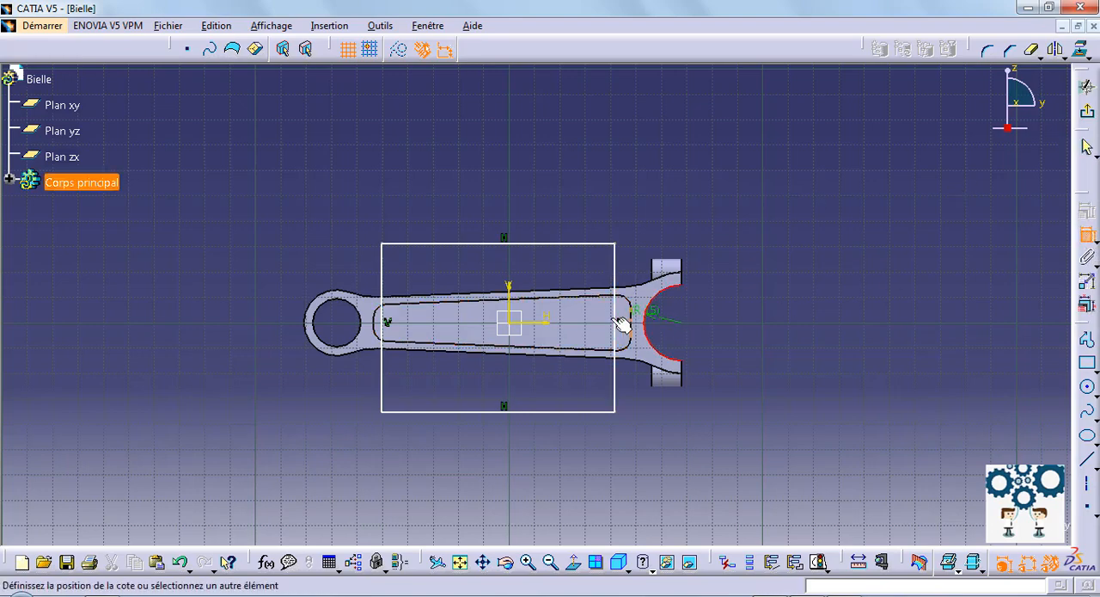
click(635, 168)
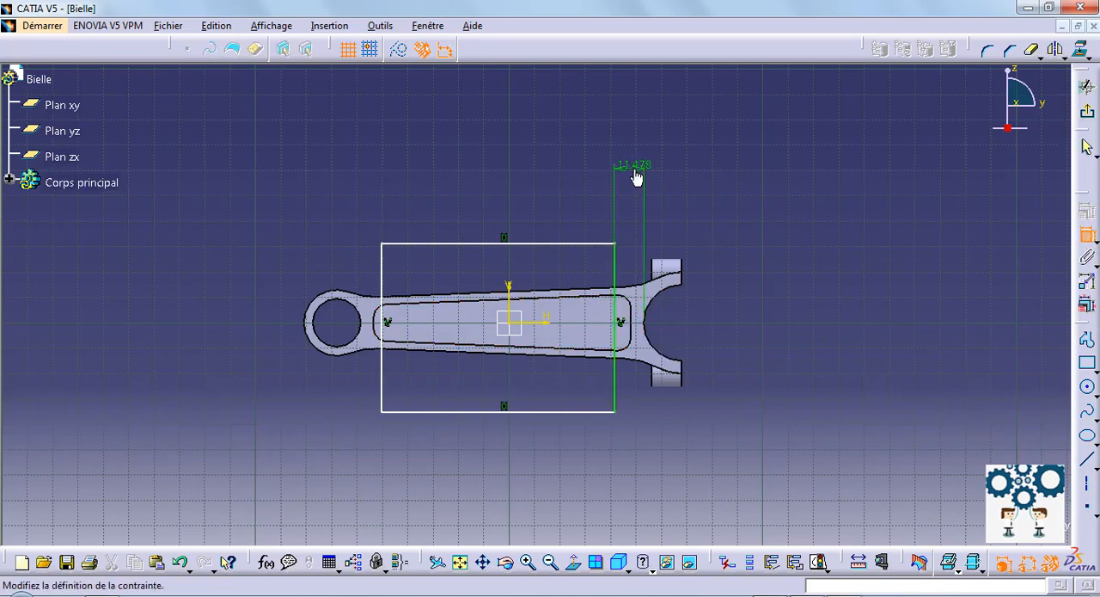
double_click(636, 167)
text(2mm)
key(Return)
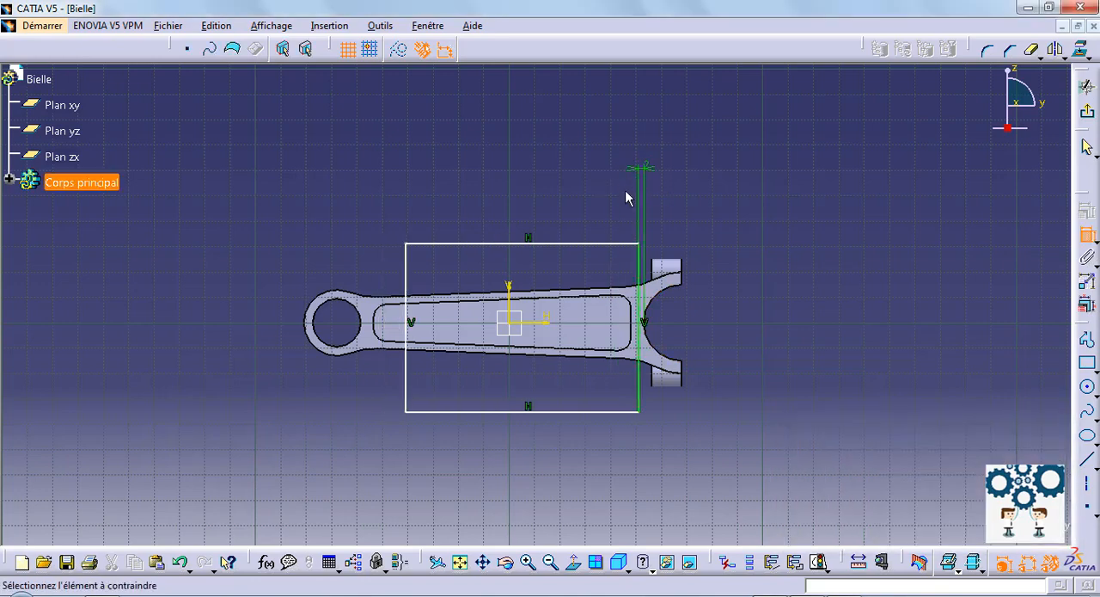
Step: Set the distance between the rectangle's other vertical side and the small end's bore to 2 mm
click(361, 319)
click(406, 278)
click(380, 180)
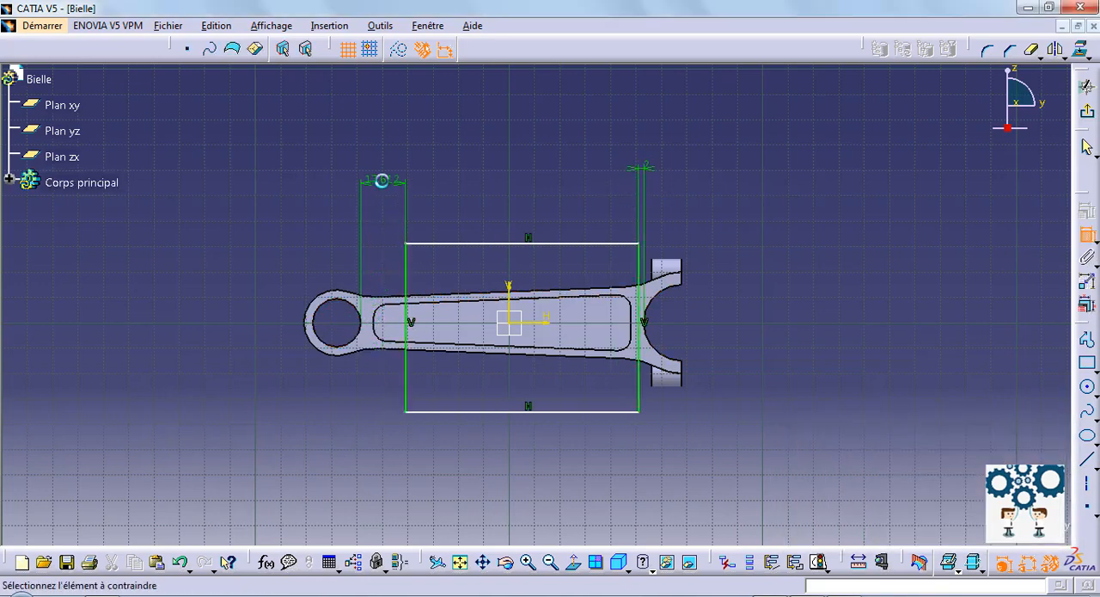
double_click(380, 180)
text(2mm)
key(Return)
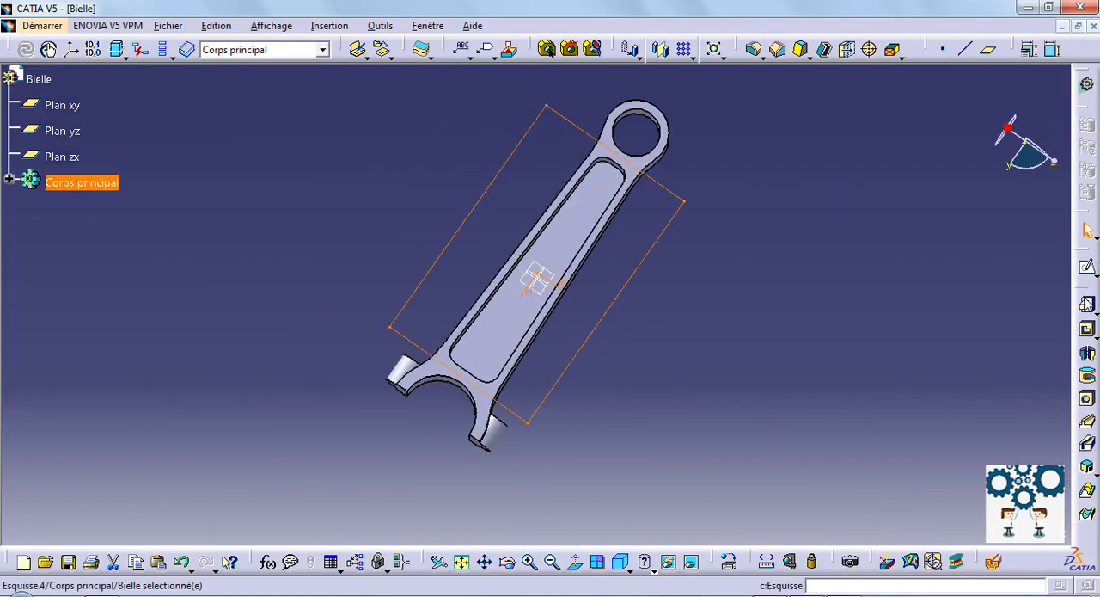
Step: Cut the rectangle into the shank's face as a 4 mm deep pocket
click(1087, 330)
middle_drag(687, 279, 534, 212)
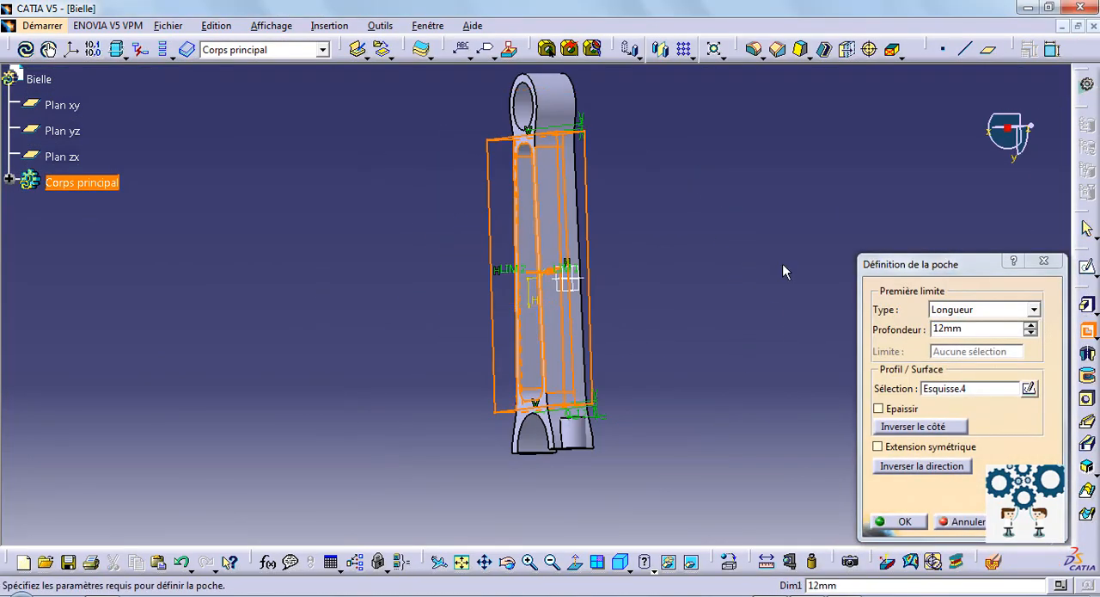
double_click(962, 325)
text(4)
key(Return)
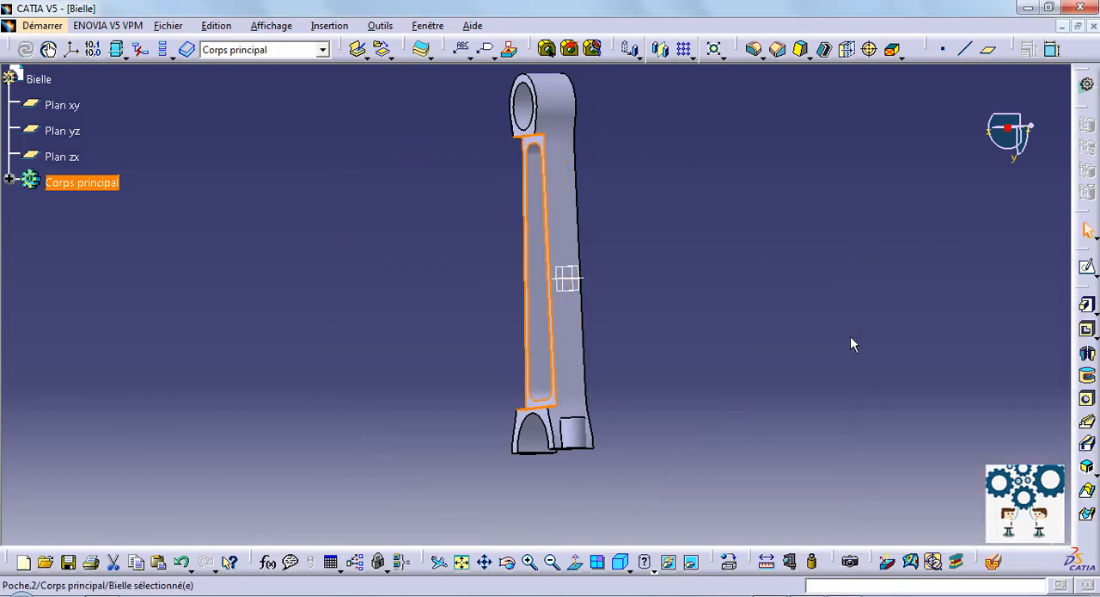
Step: Start a 2 mm edge fillet and select the two edges of the step between the shank and the small end
middle_drag(737, 371, 698, 156)
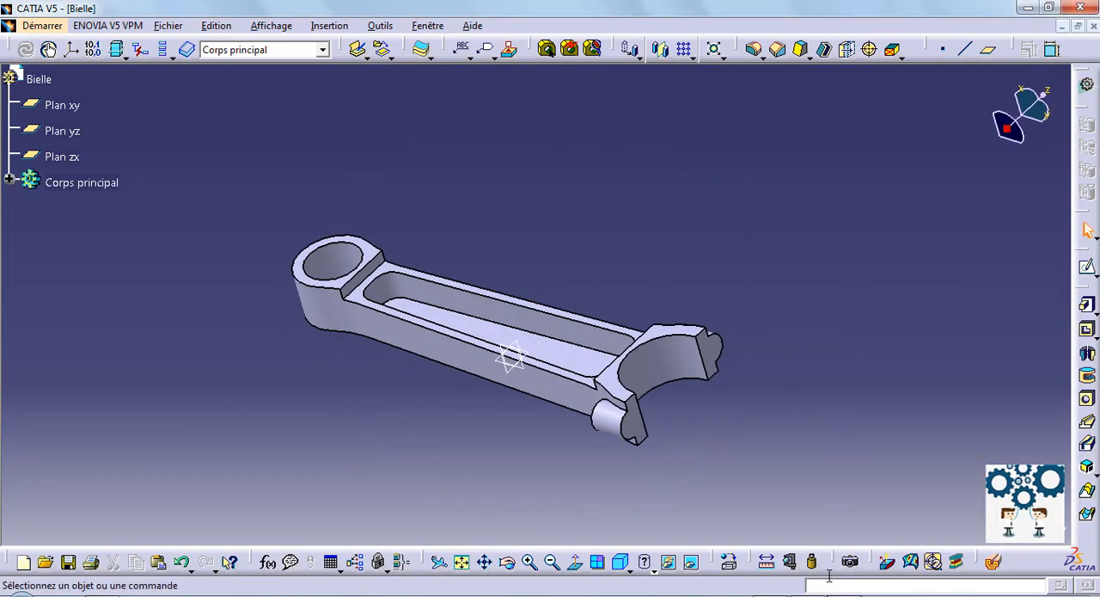
click(755, 49)
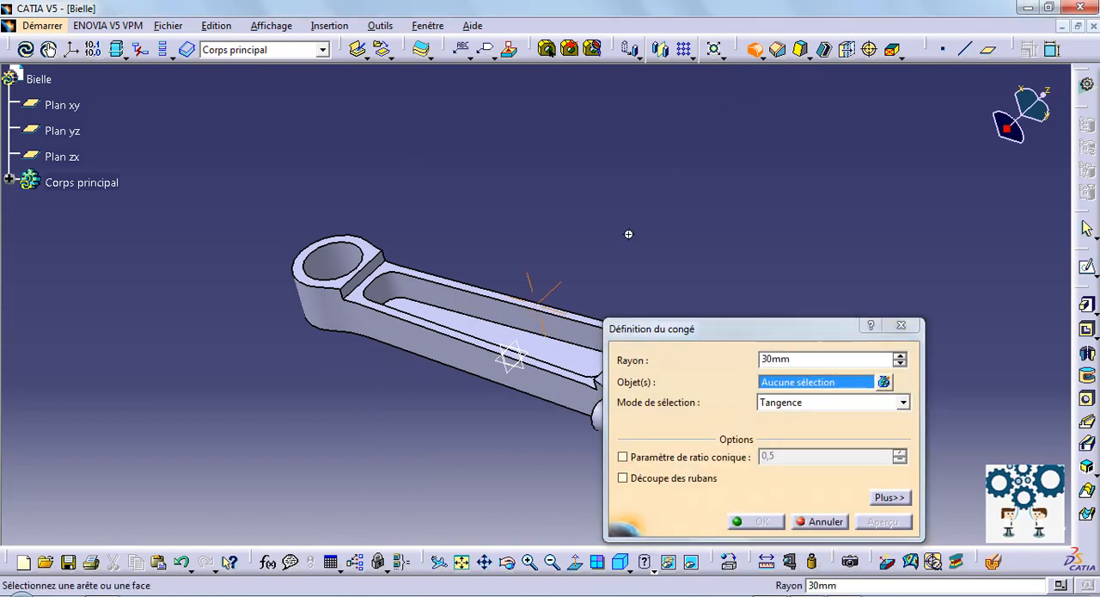
click(771, 359)
double_click(770, 359)
text(2)
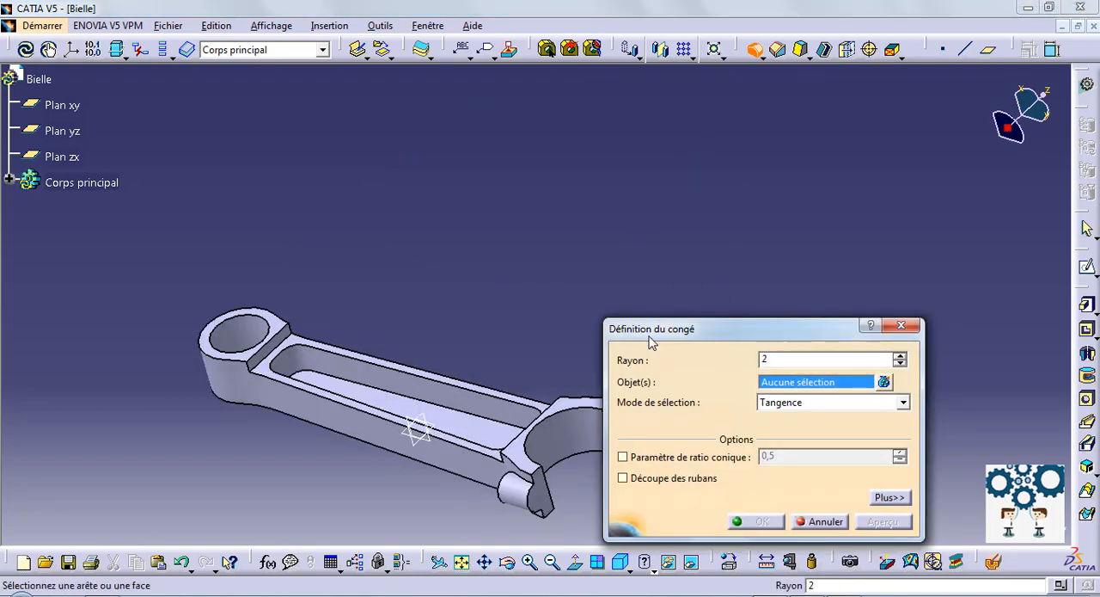
click(277, 335)
click(290, 349)
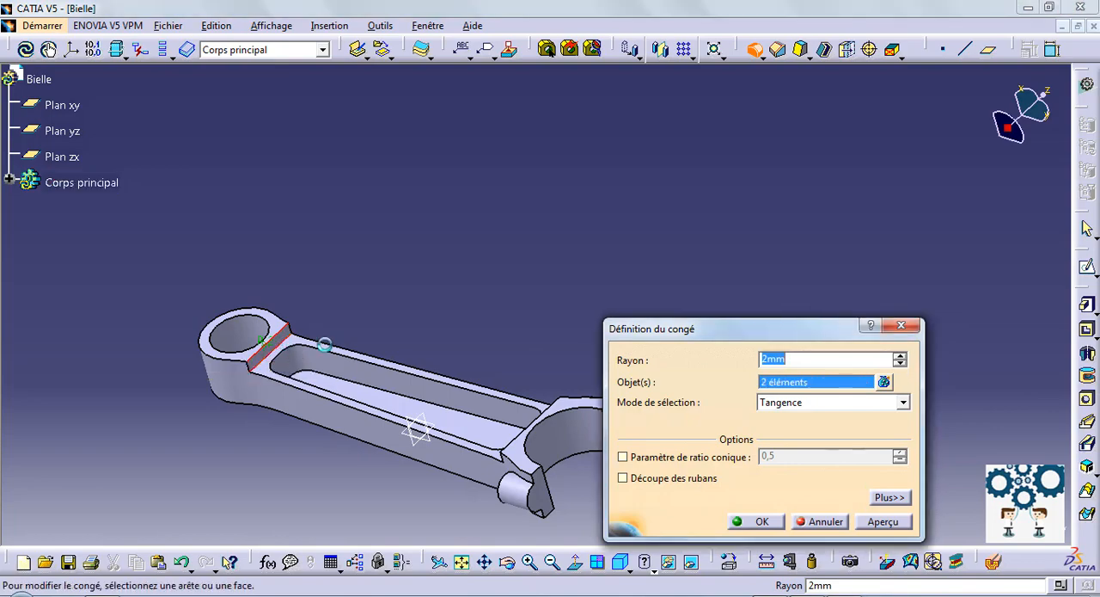
middle_drag(434, 316, 381, 241)
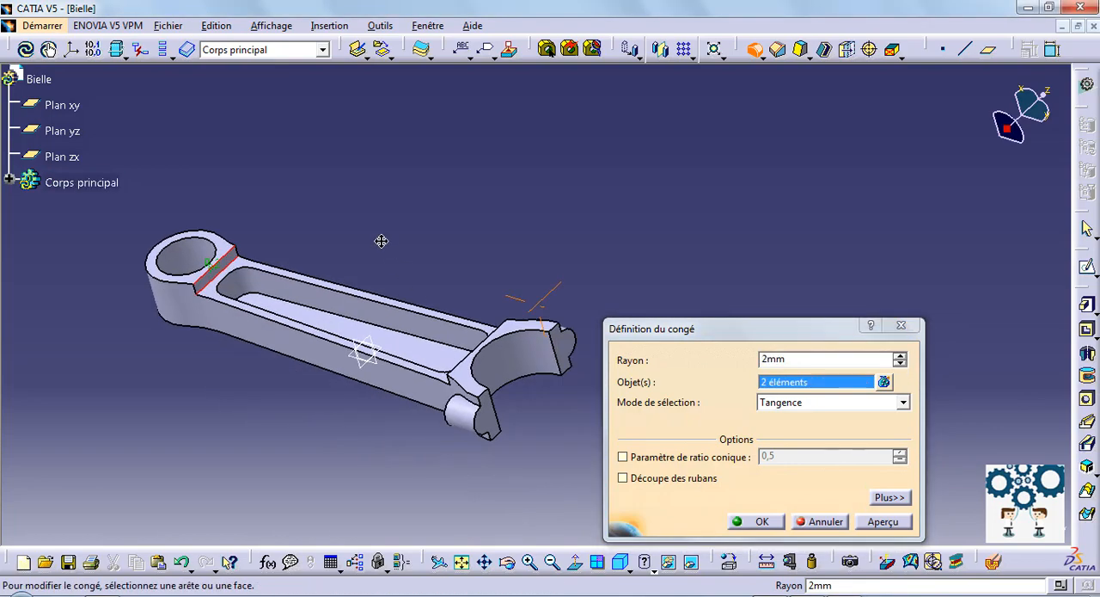
Step: Add the shank's two long outer edges and the step at the large end to the 2 mm fillet
click(258, 315)
click(339, 288)
middle_drag(339, 288, 596, 320)
click(361, 372)
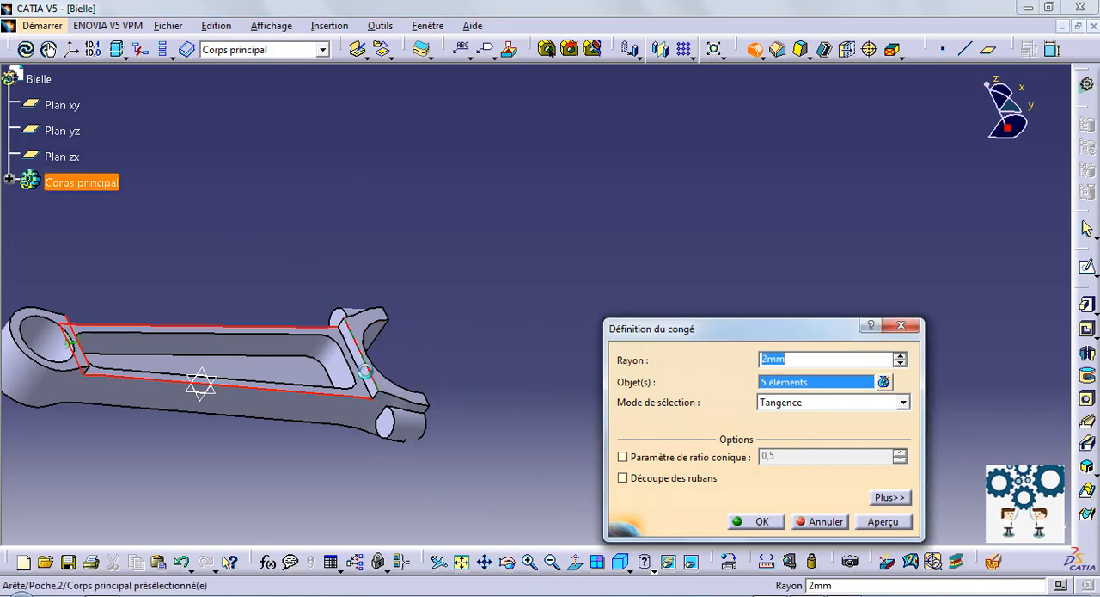
Step: Remove the face from the fillet's object list, add the edge of the large end's step instead, and apply the 2 mm fillet
click(884, 382)
scroll(1048, 459, down, 1)
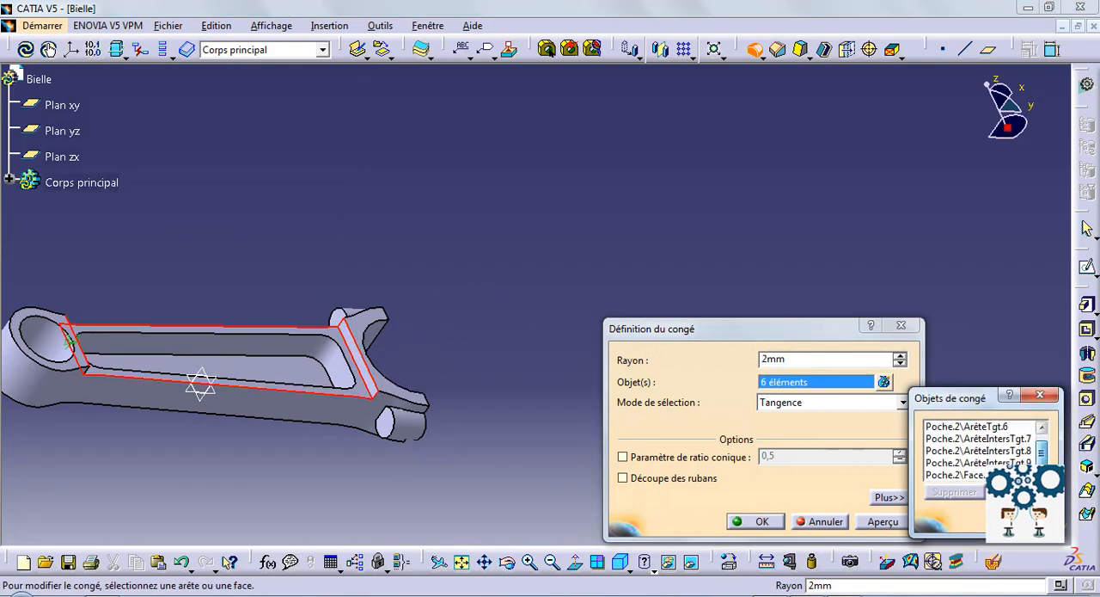
click(973, 477)
click(929, 491)
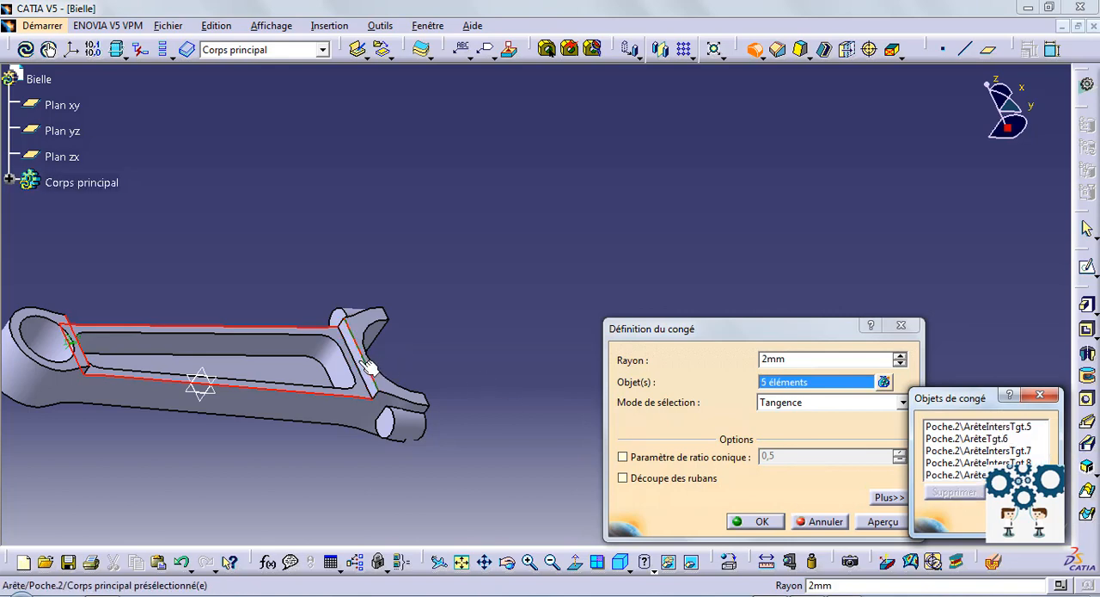
click(364, 370)
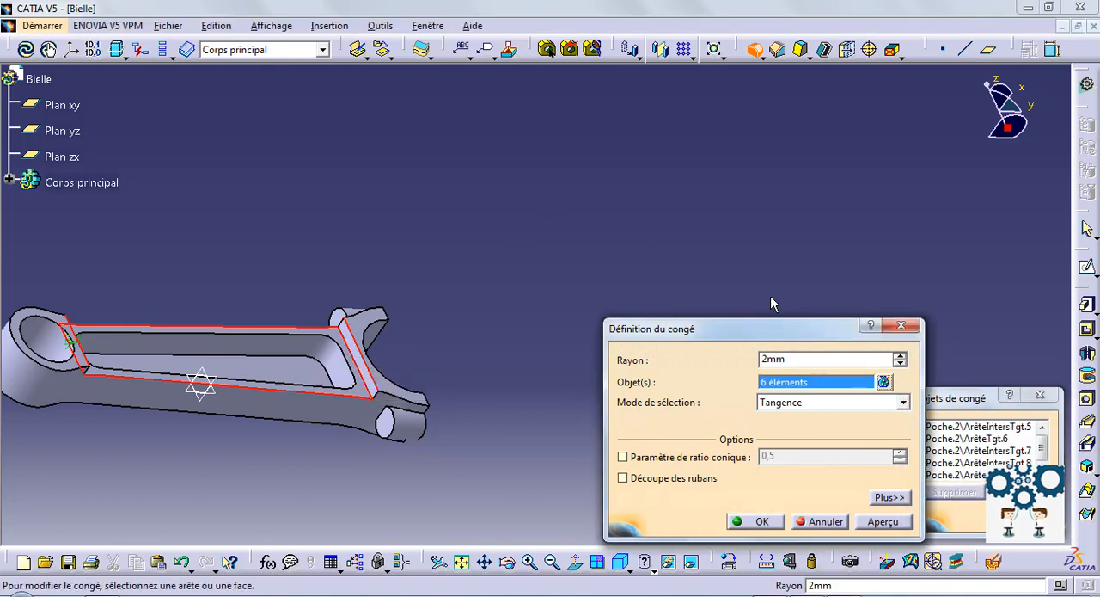
click(757, 522)
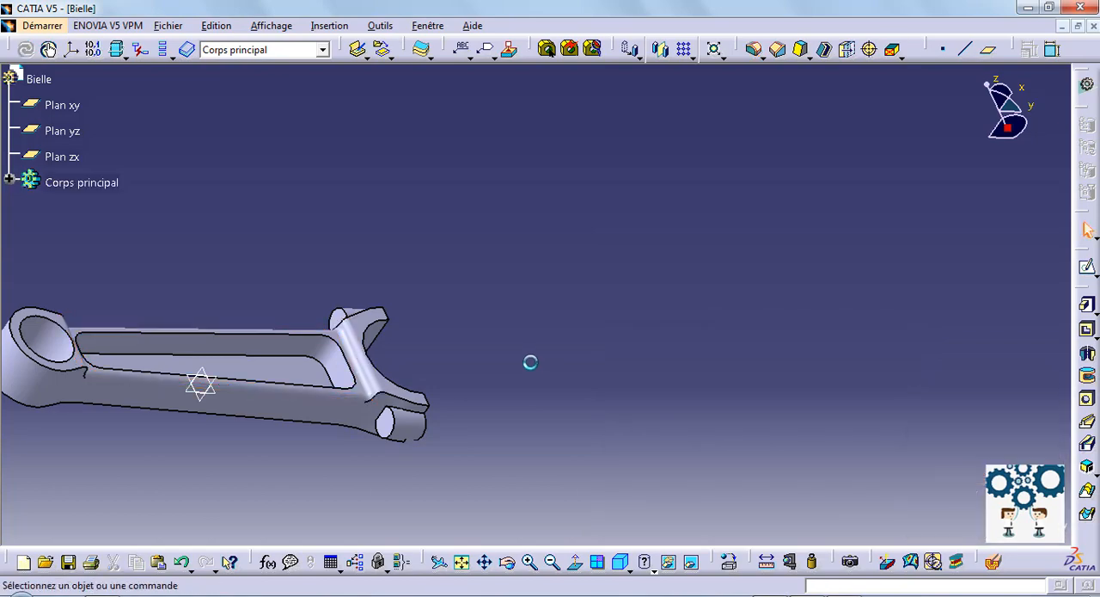
Step: Fillet the floor face of the shank pocket with a 5 mm radius
middle_drag(472, 221, 508, 262)
middle_drag(694, 354, 651, 260)
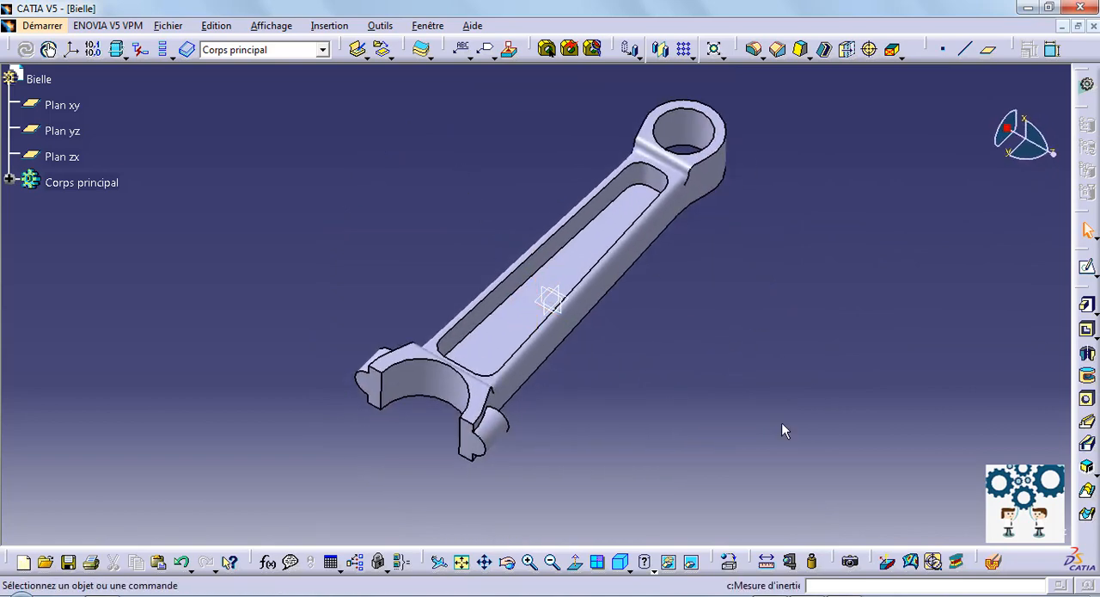
click(754, 49)
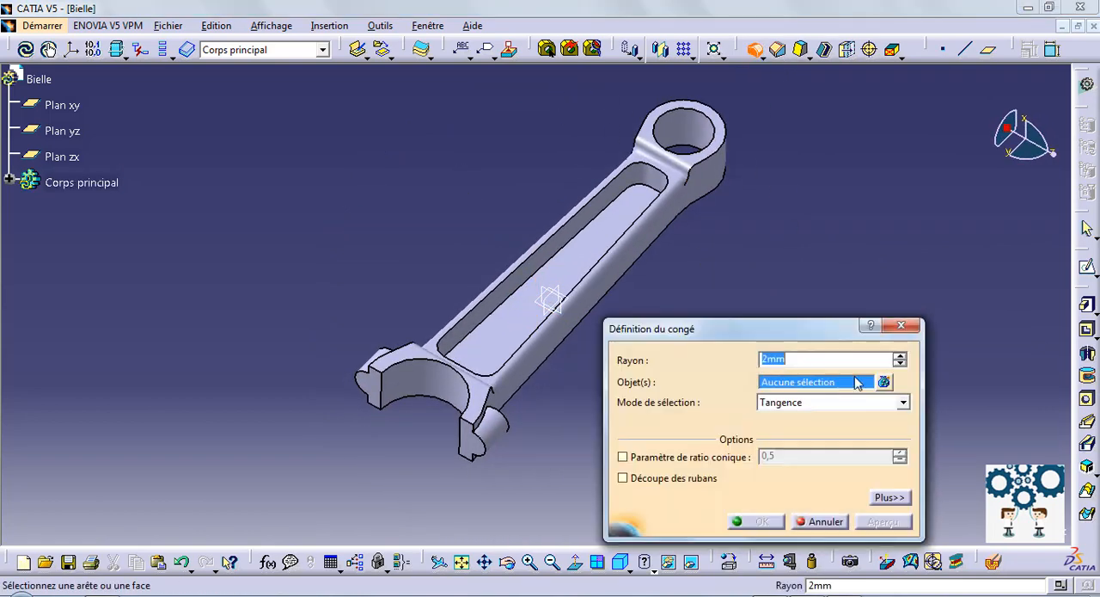
click(602, 250)
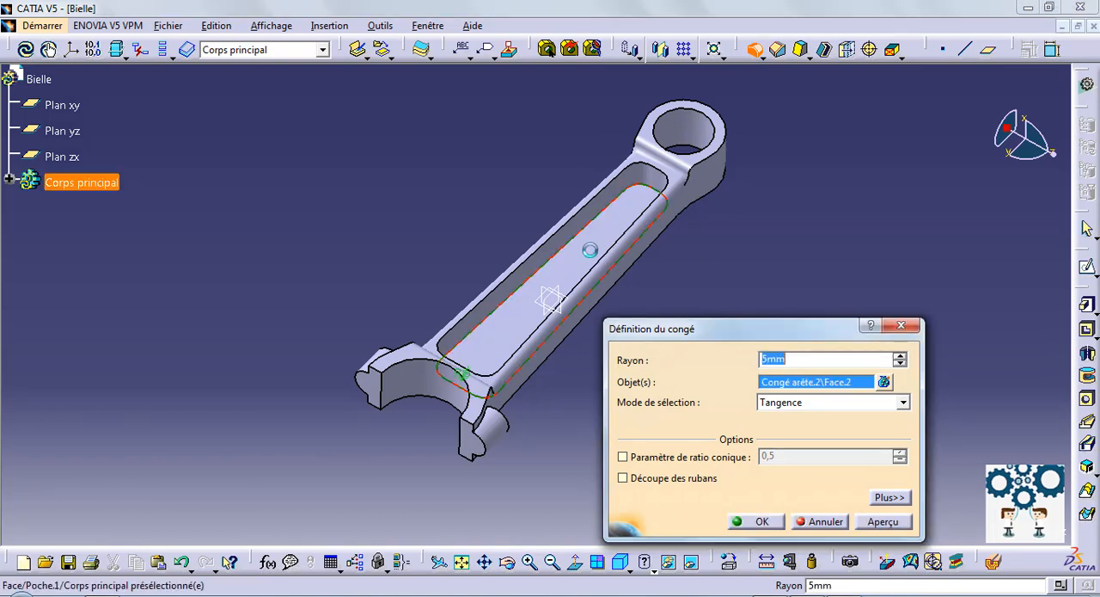
click(751, 522)
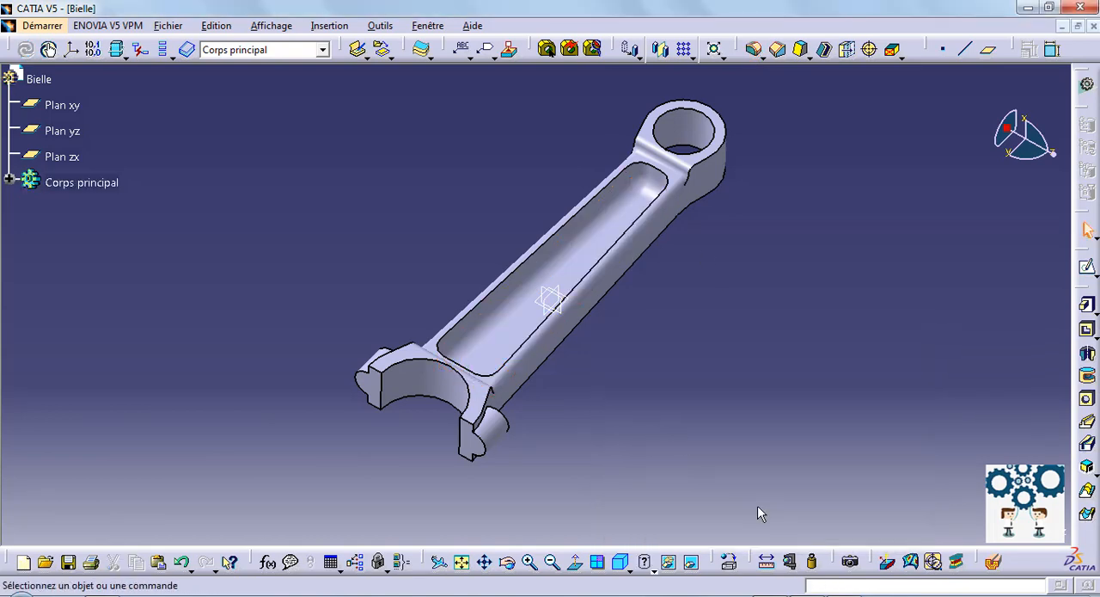
Step: Start a 1 mm edge fillet and select the pocket's rim, the small end's outline and the large end's outer edge
middle_drag(757, 506, 699, 419)
click(754, 49)
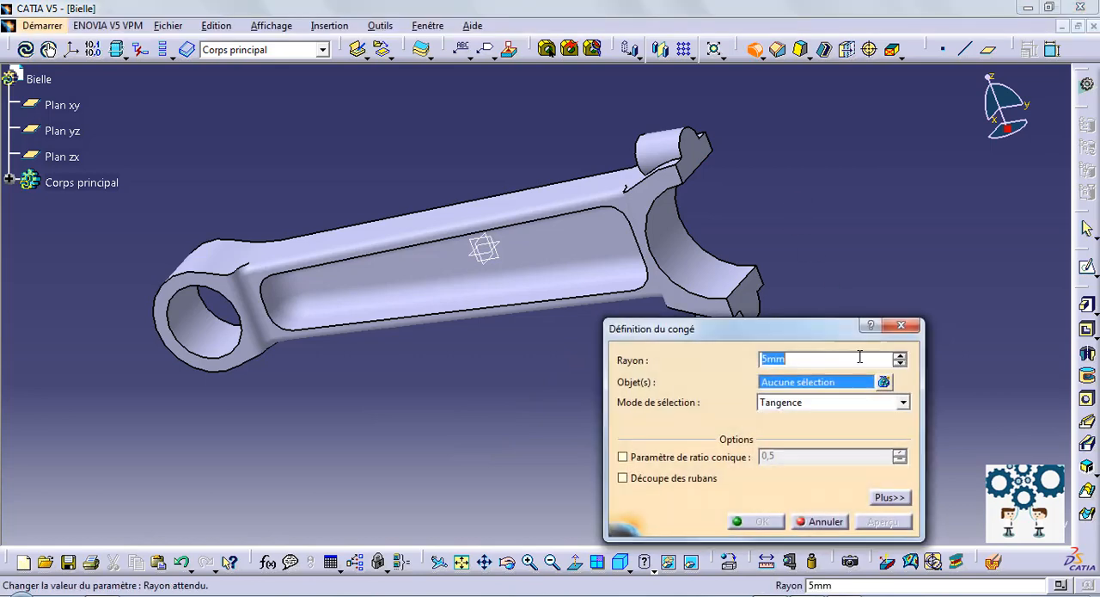
click(370, 255)
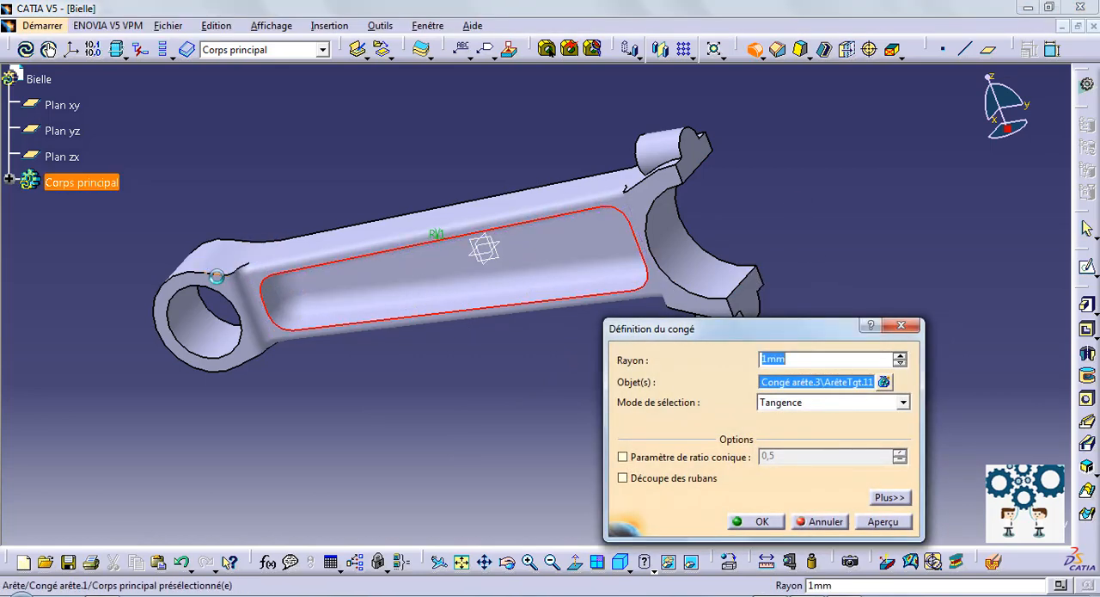
click(217, 276)
middle_drag(480, 426, 290, 418)
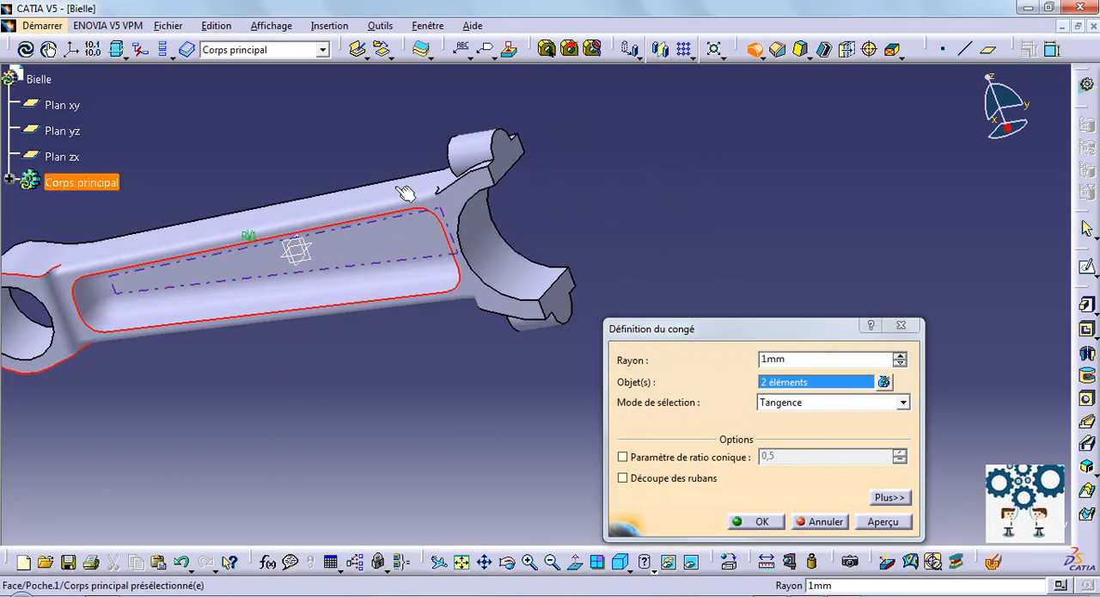
middle_drag(404, 193, 489, 134)
click(546, 311)
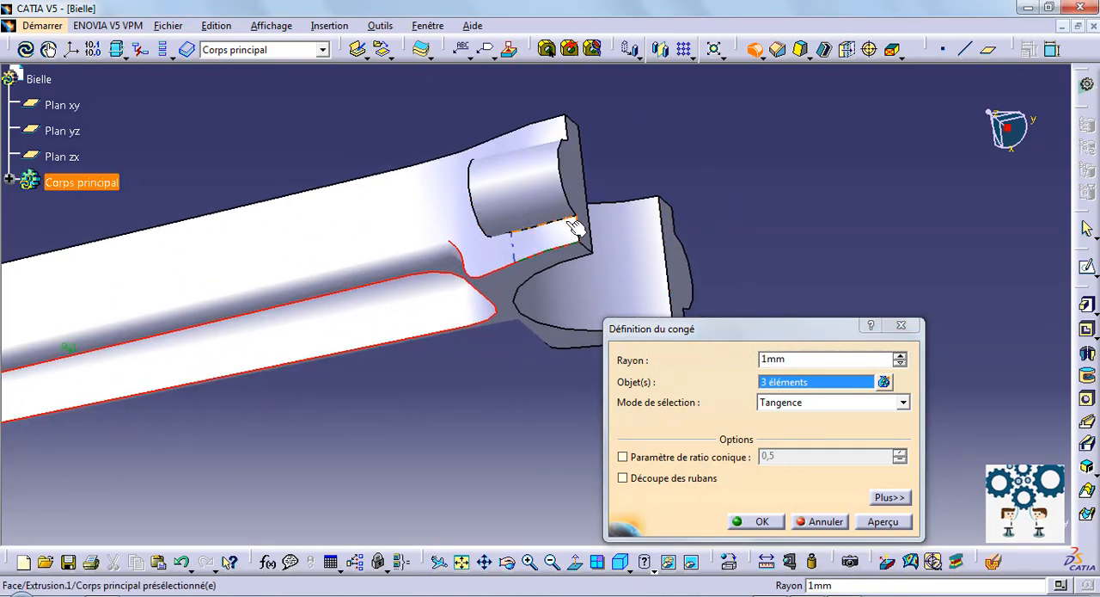
Step: Add the two long edges where the first boss meets the large end to the 1 mm fillet
middle_drag(554, 232, 165, 247)
click(533, 112)
middle_drag(430, 312, 325, 283)
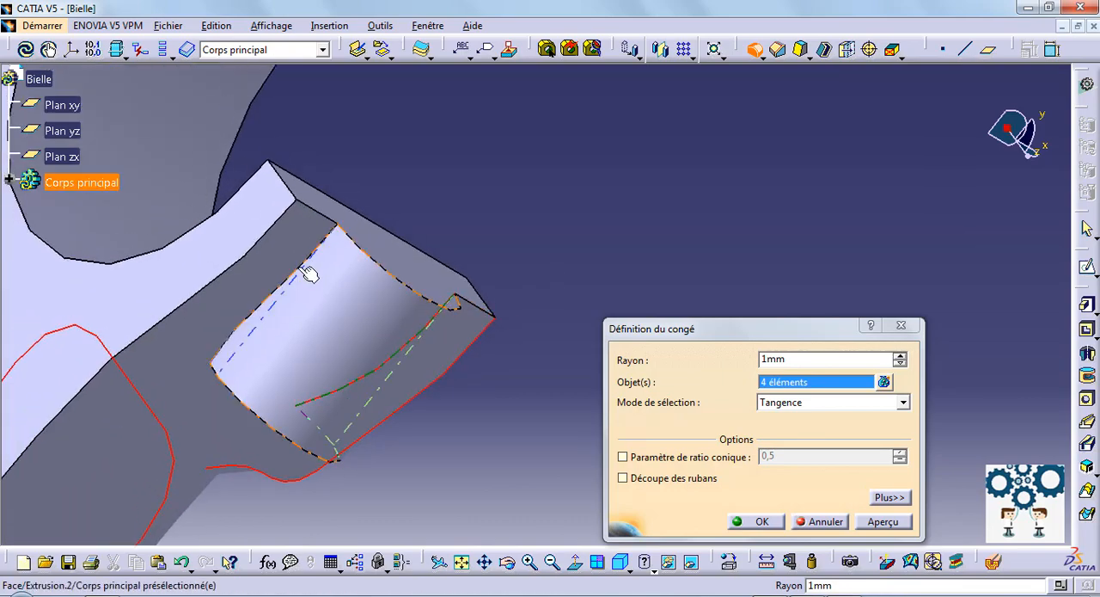
click(278, 290)
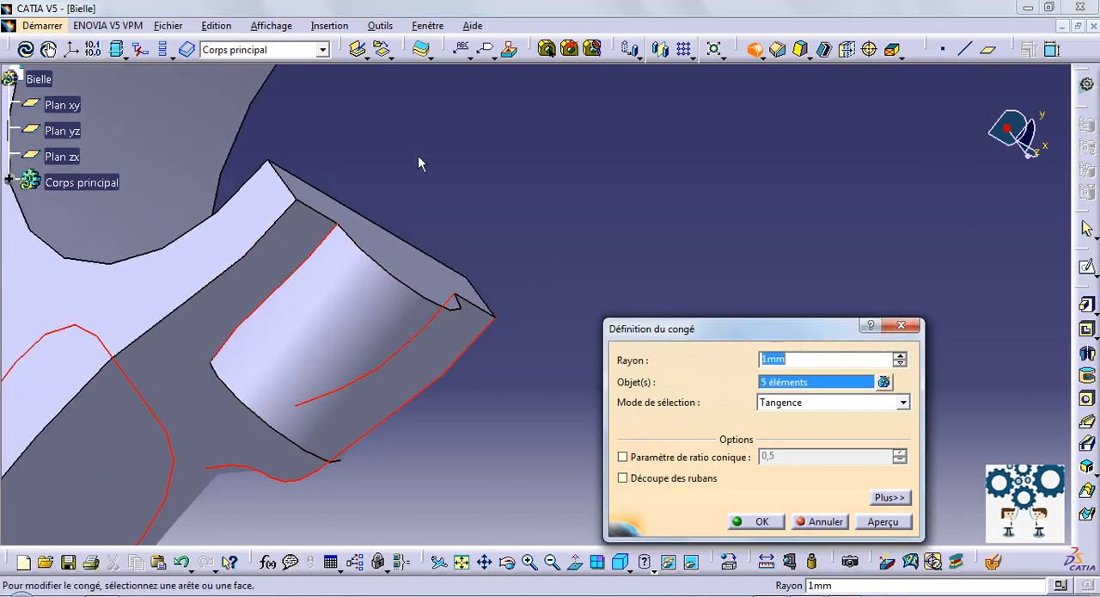
Step: Add the outer contour of the rod's flat back face to the 1 mm fillet
middle_drag(420, 162, 462, 313)
middle_drag(325, 385, 476, 162)
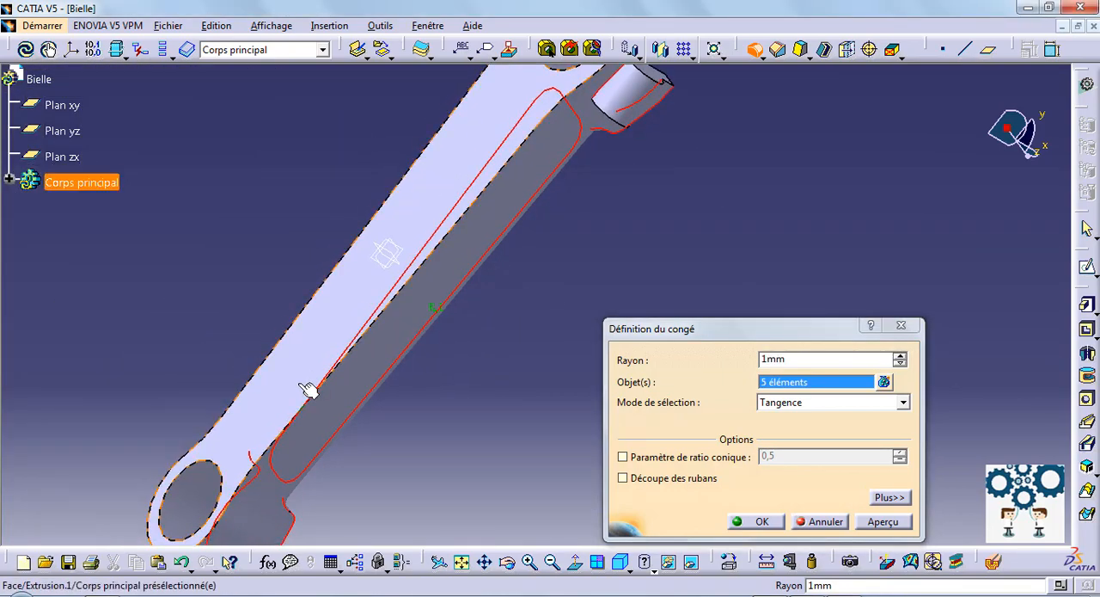
click(566, 90)
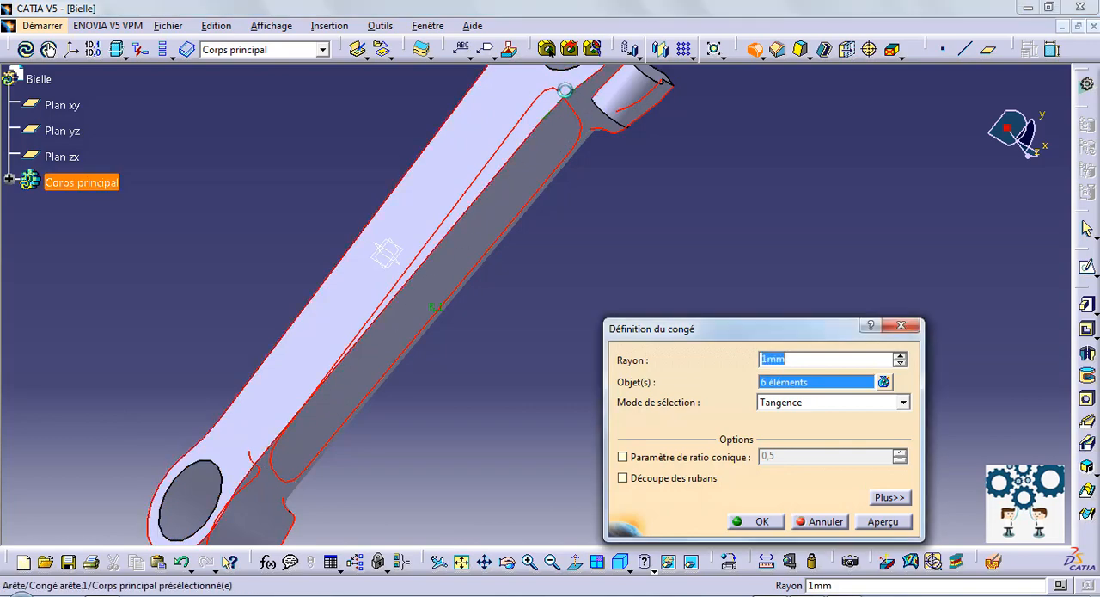
Step: Add the two long edges where the other boss meets the large end and apply the 1 mm fillet
middle_drag(292, 153, 280, 410)
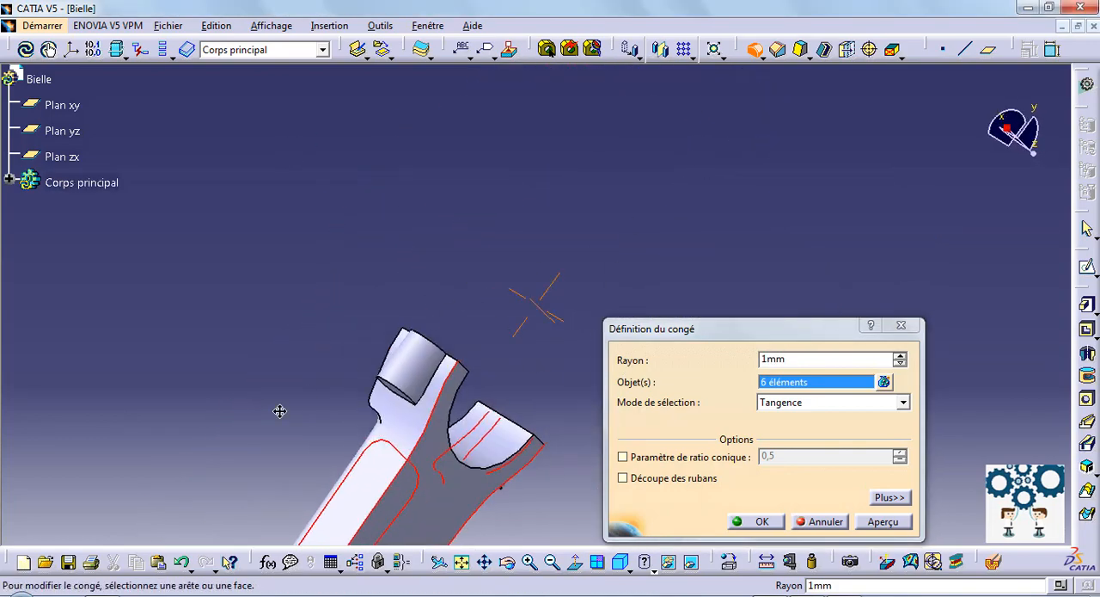
middle_drag(453, 217, 434, 232)
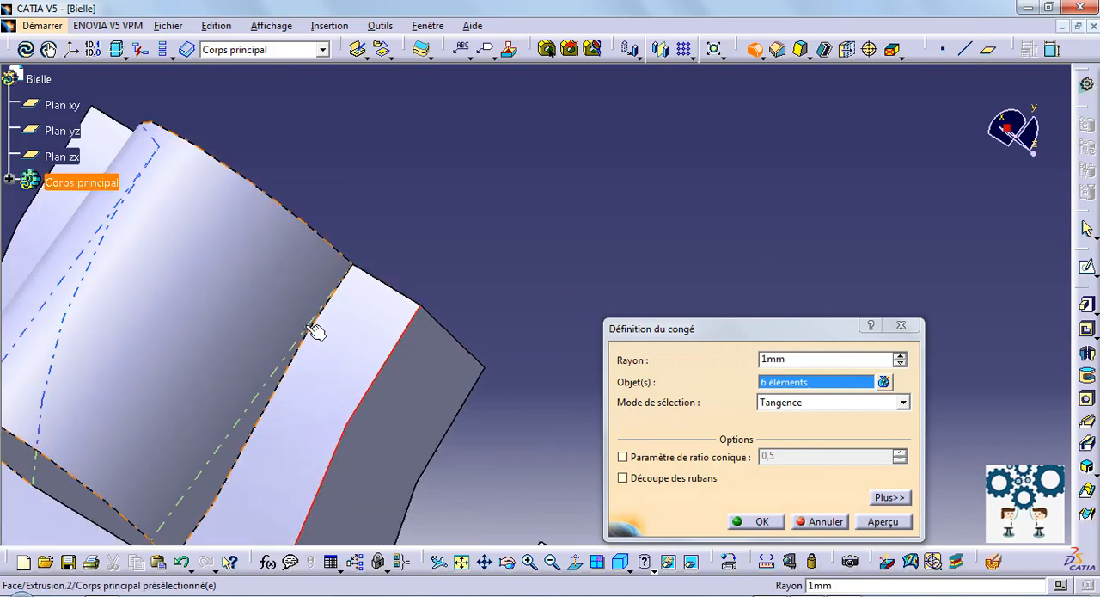
click(323, 323)
middle_drag(277, 246, 212, 181)
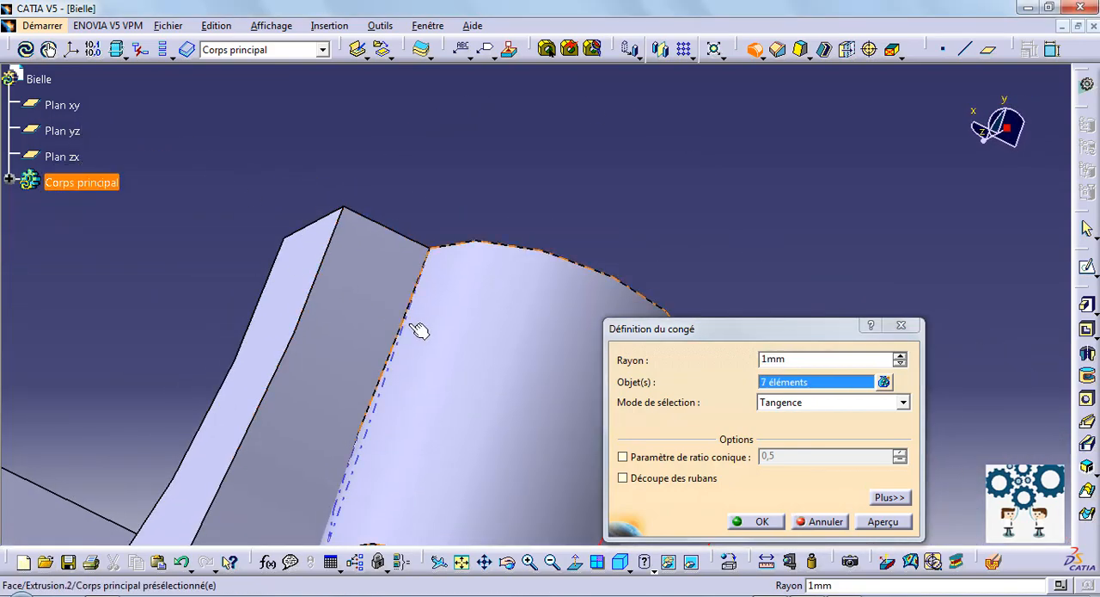
ctrl+middle_drag(419, 206, 444, 344)
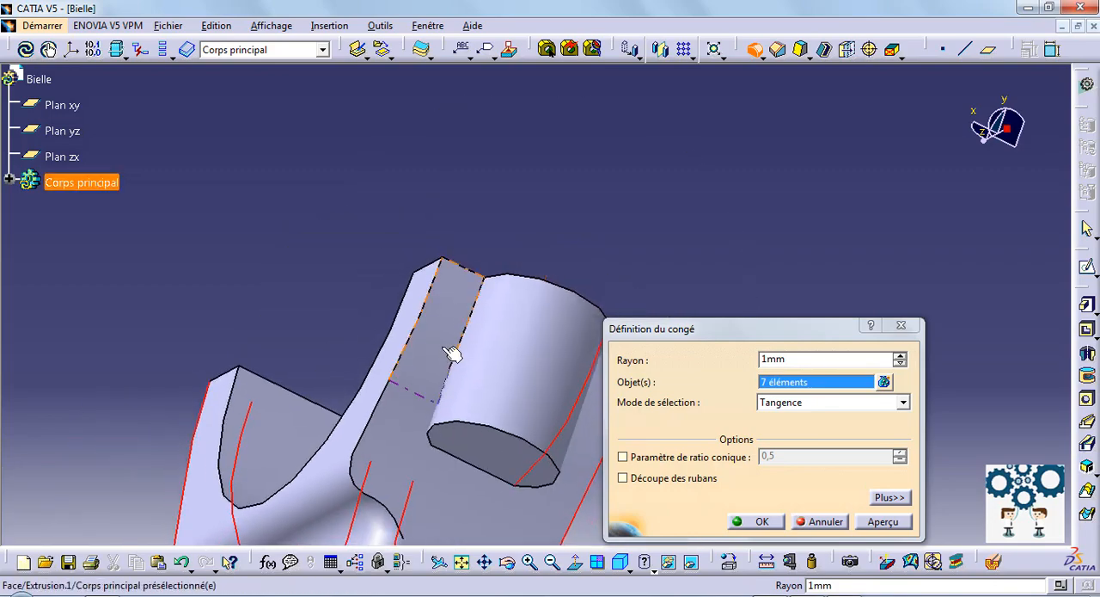
click(449, 400)
click(762, 521)
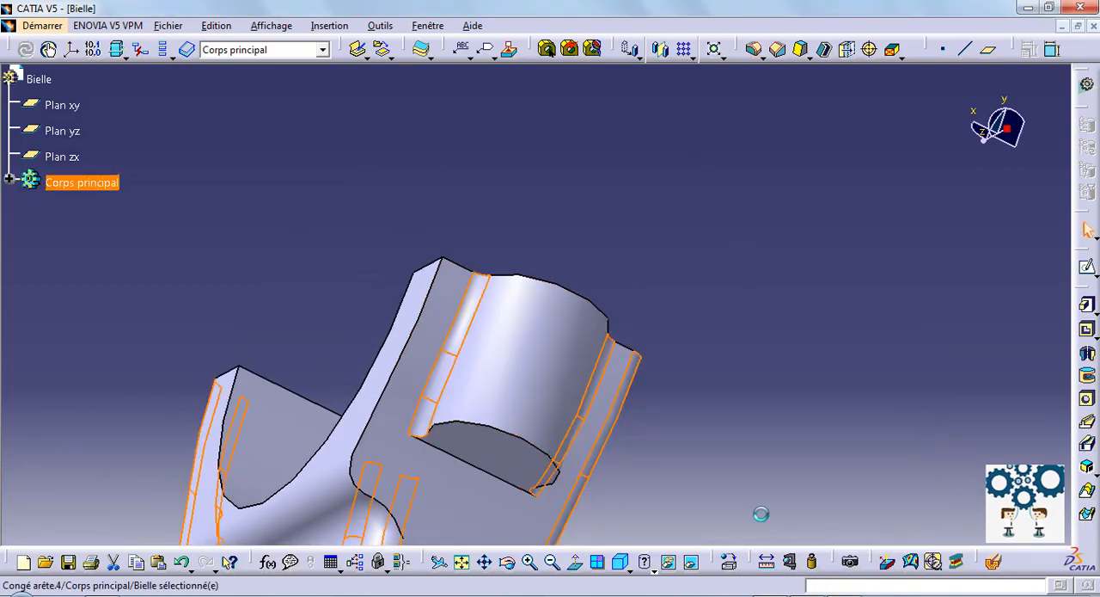
Step: Fillet the remaining sharp edge between the large end and the shank step with a 1 mm radius
middle_drag(711, 450, 749, 434)
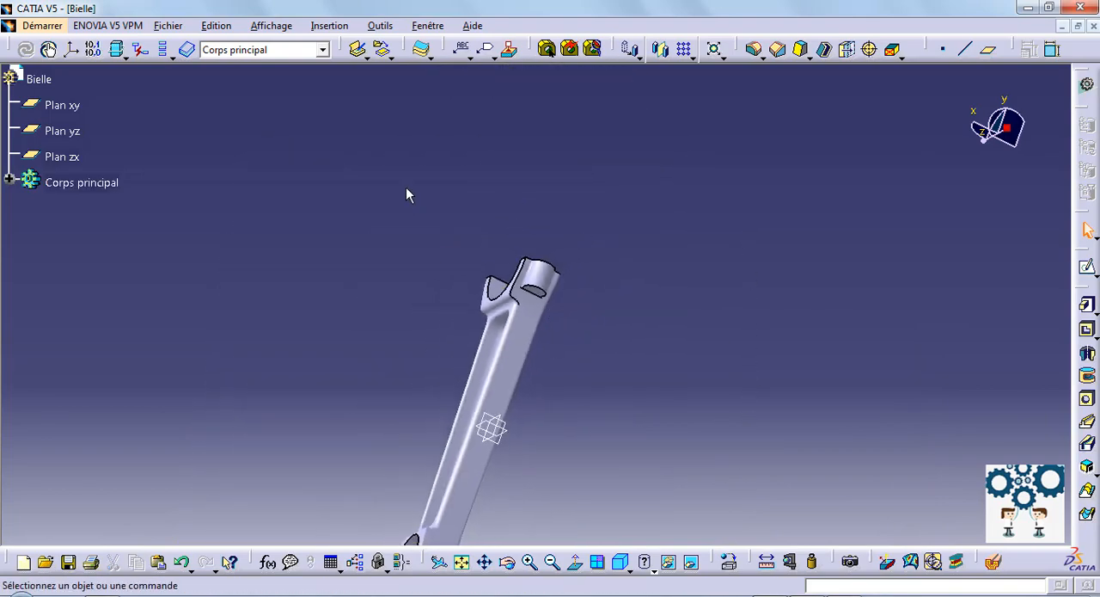
middle_drag(408, 191, 557, 193)
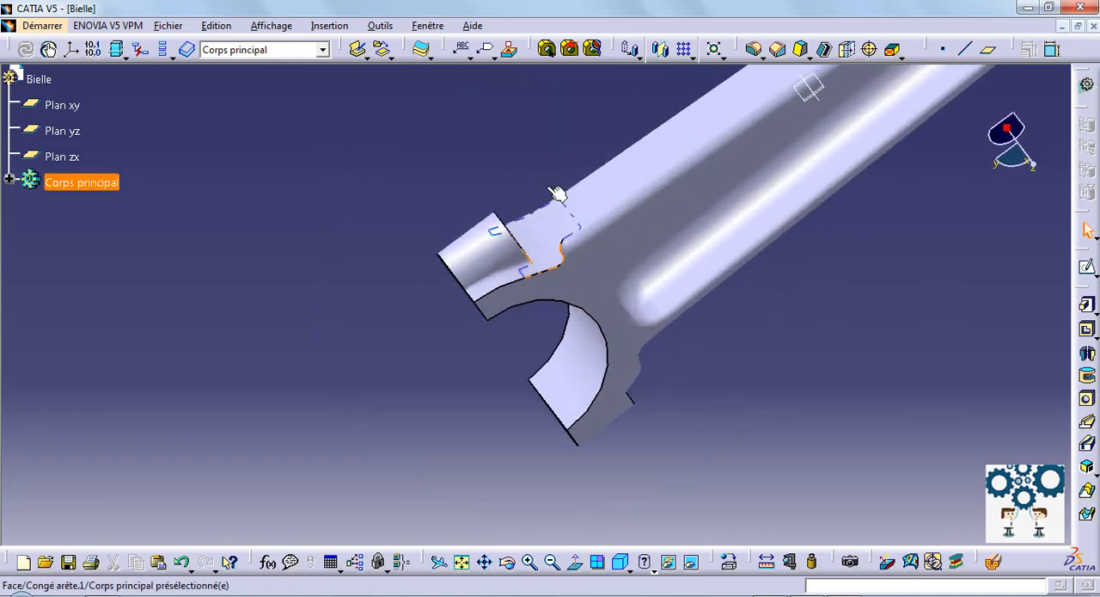
click(754, 49)
click(561, 258)
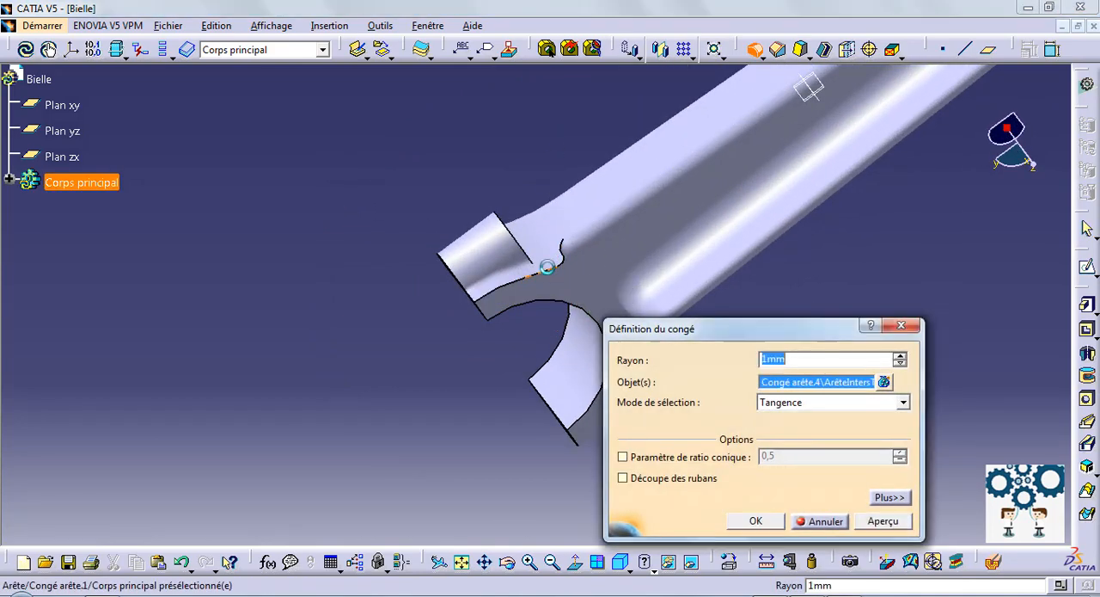
click(763, 521)
Step: Start a hole on the flat, shank-side end face of one of the large end's bosses
middle_drag(412, 438, 223, 482)
middle_drag(596, 164, 717, 452)
middle_drag(674, 236, 407, 361)
middle_drag(641, 190, 769, 303)
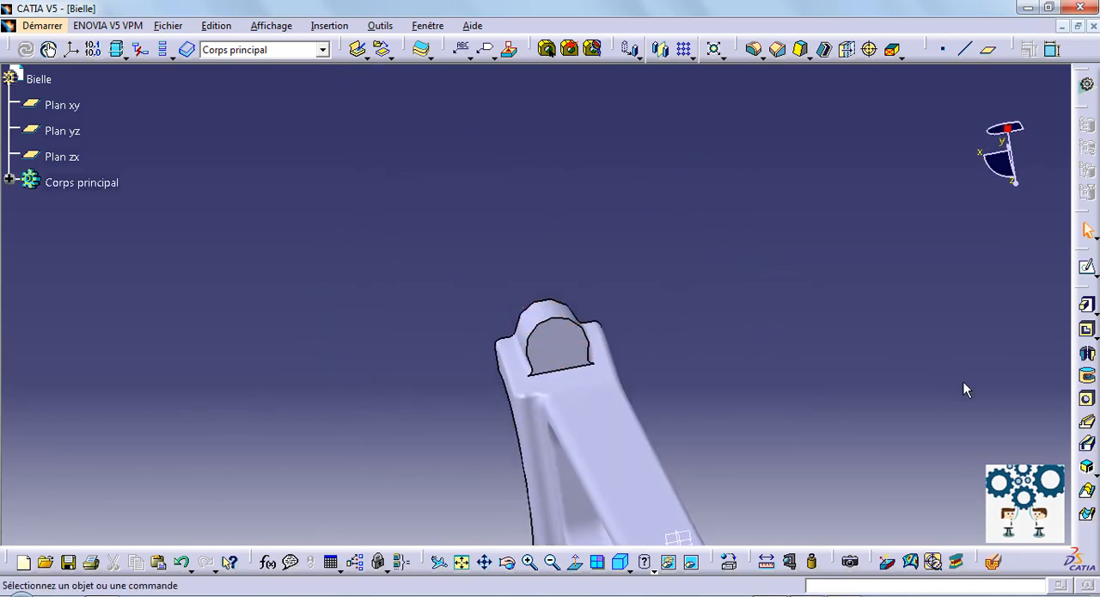
click(1086, 399)
click(565, 348)
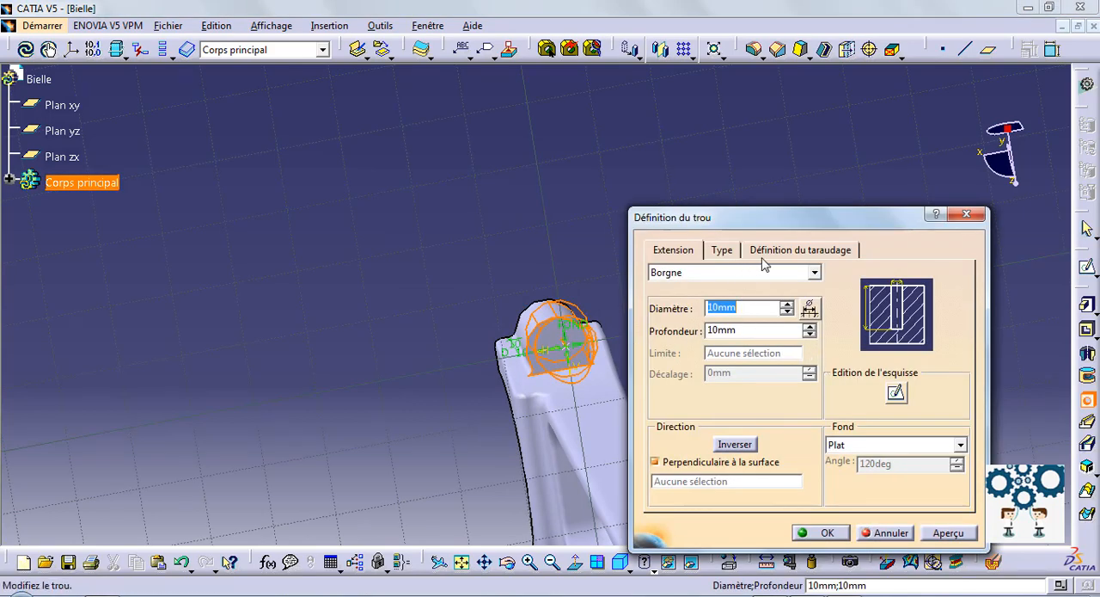
Step: Make the boss hole a counterbored (Lamé) hole, keeping its blind (Borgne) extension
click(814, 273)
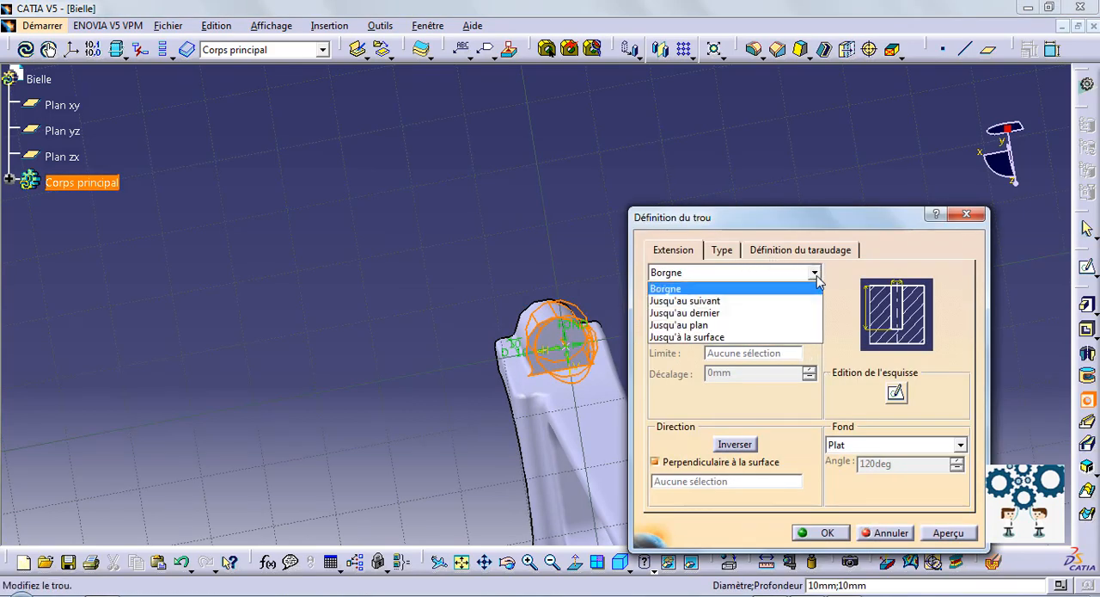
click(761, 265)
click(735, 253)
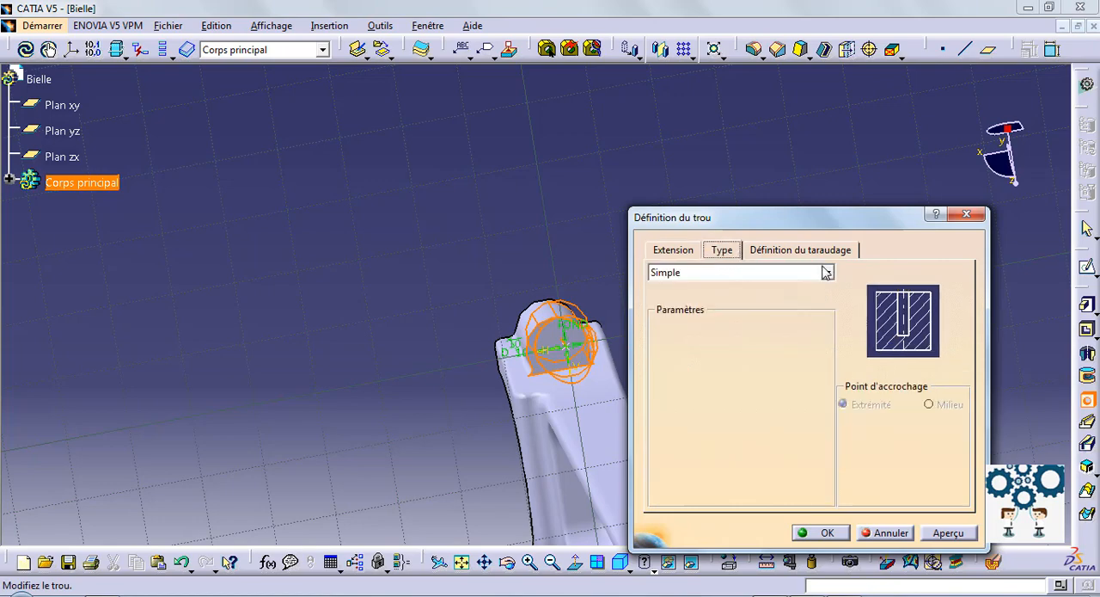
click(827, 273)
click(702, 313)
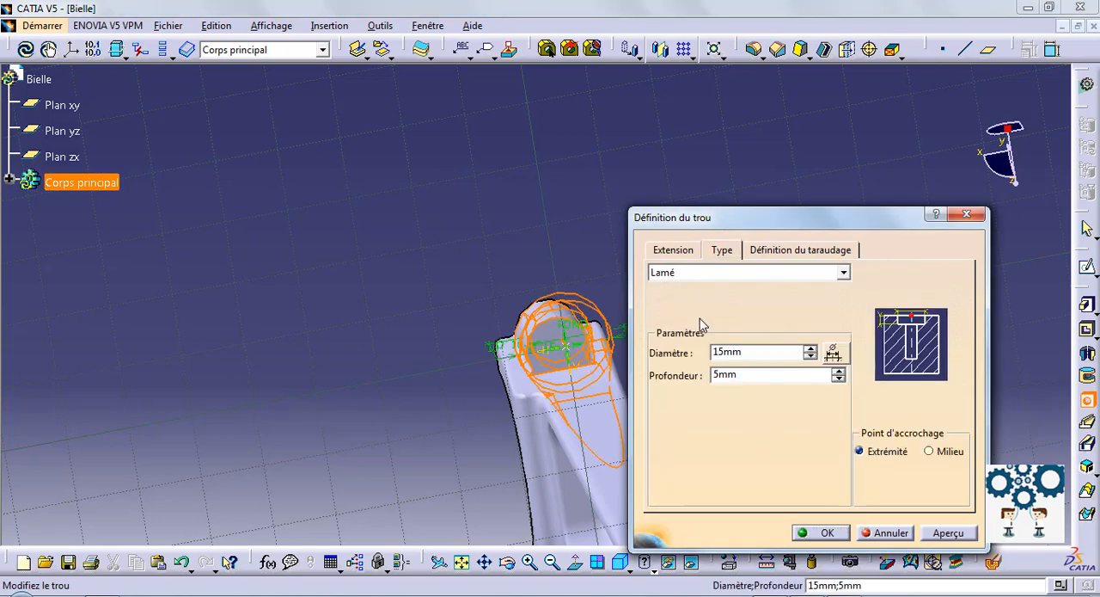
Step: Try to set the counterbore diameter of the boss hole to 4 mm
middle_drag(459, 243, 359, 258)
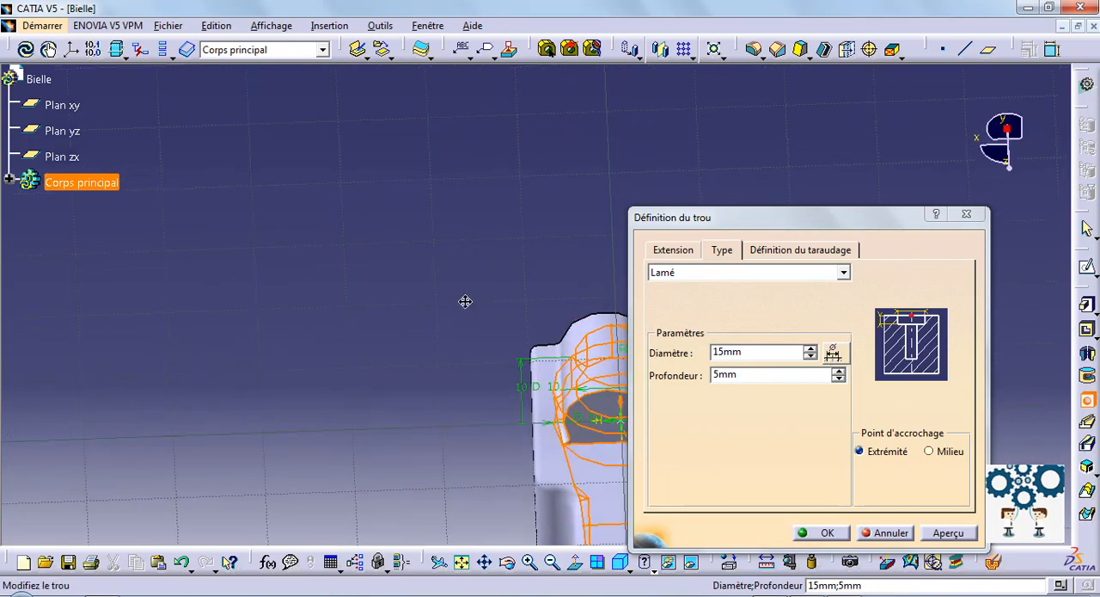
middle_drag(465, 302, 255, 241)
double_click(780, 352)
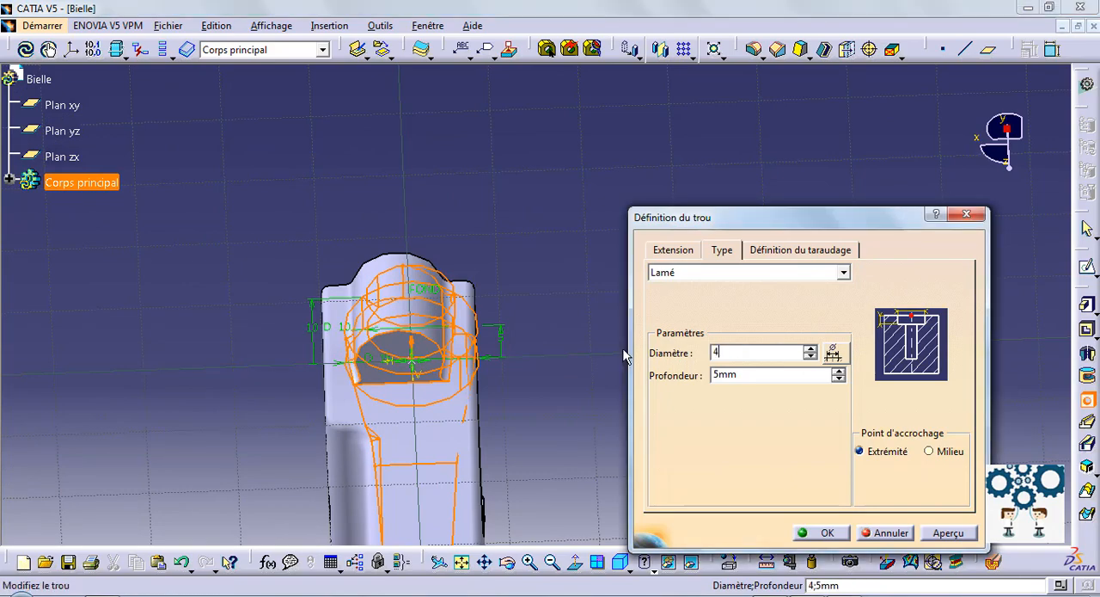
text(4)
click(937, 532)
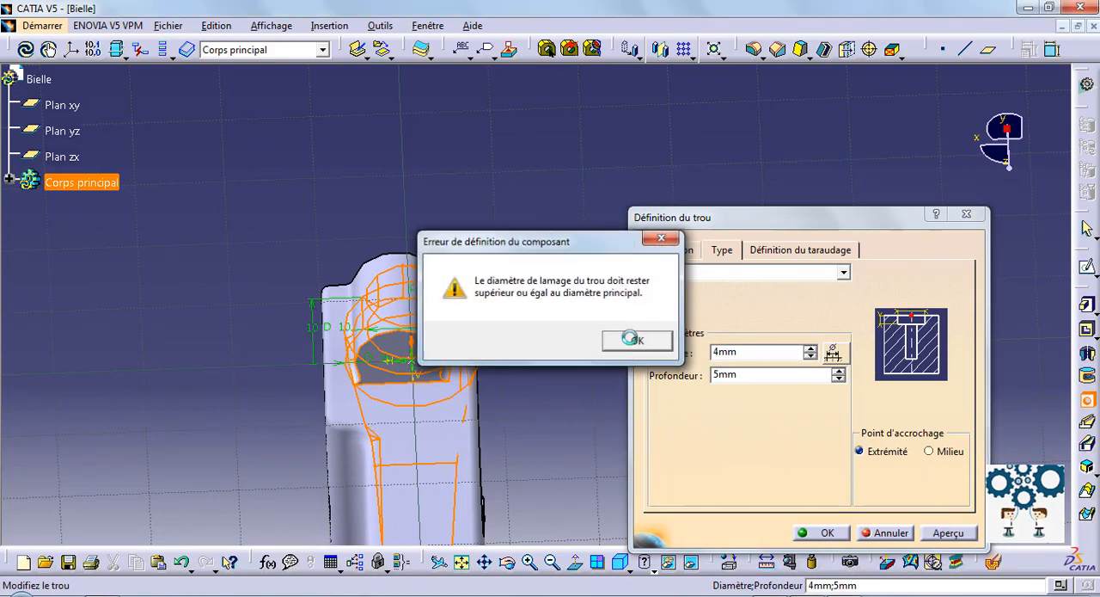
click(633, 340)
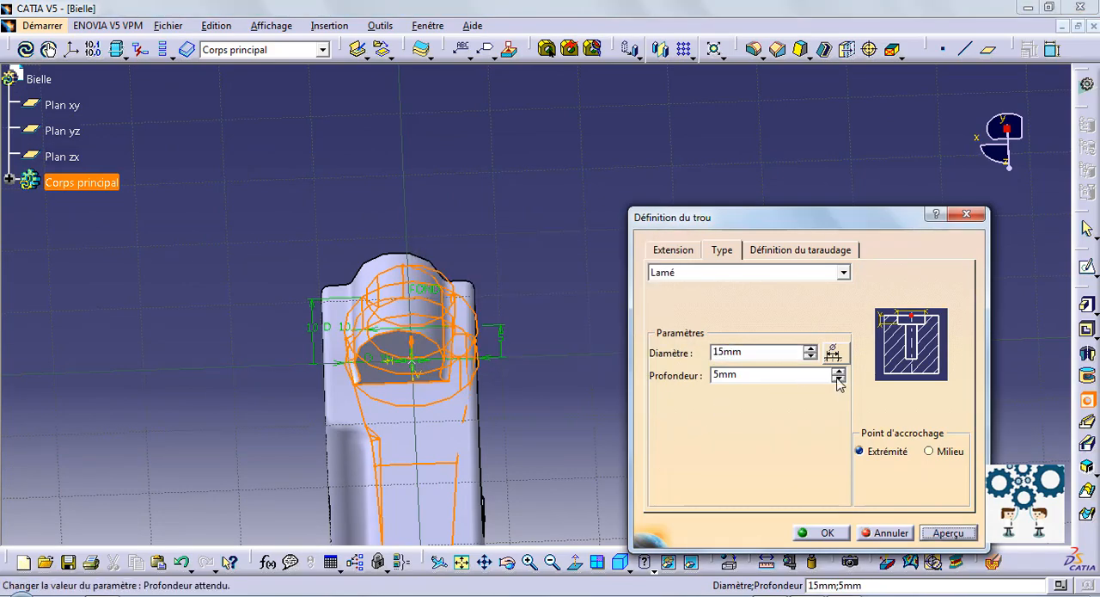
Step: Reduce the main diameter of the boss hole to 4 mm
click(673, 249)
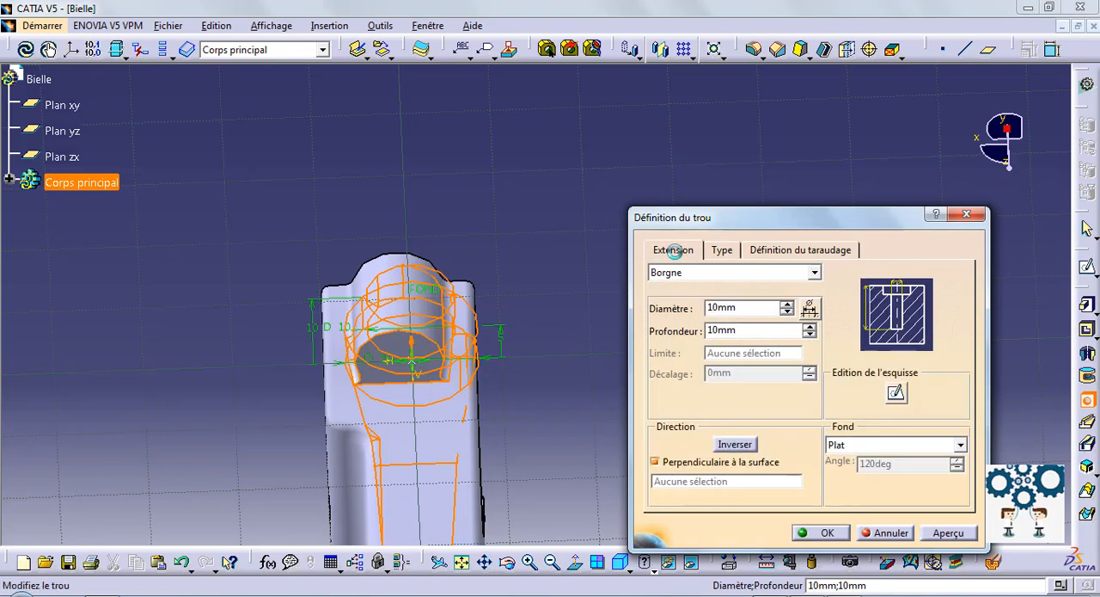
click(791, 312)
click(791, 312)
click(791, 312)
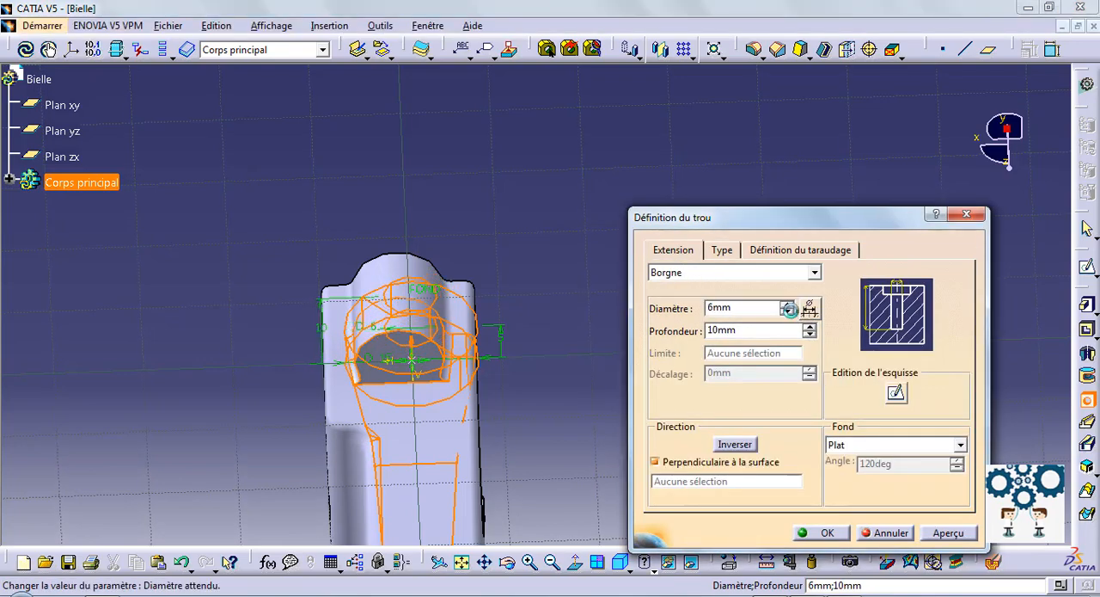
click(791, 312)
click(790, 312)
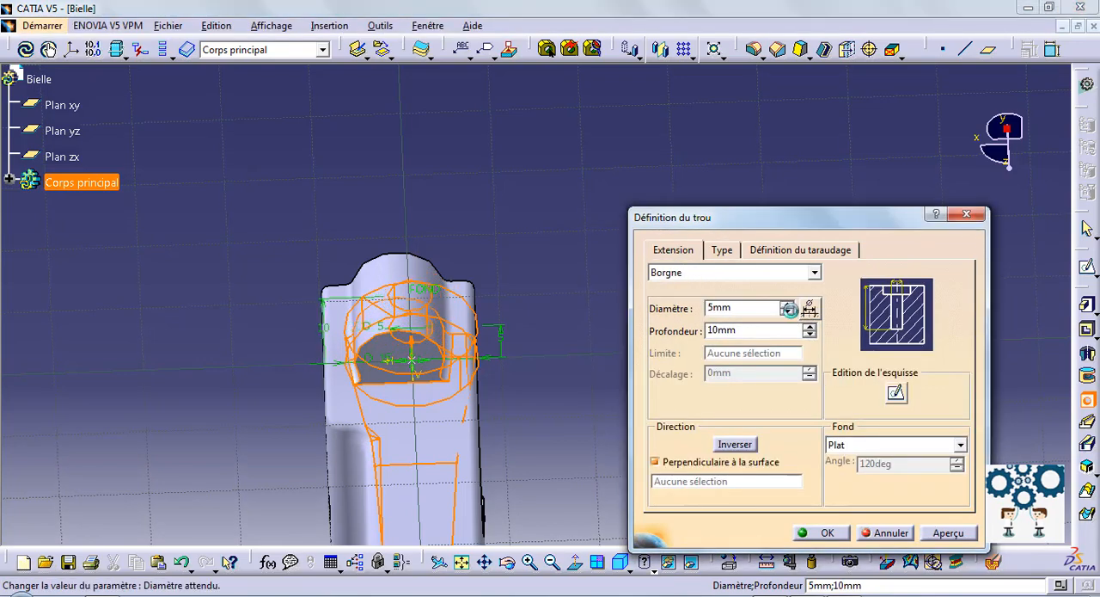
click(789, 312)
click(789, 312)
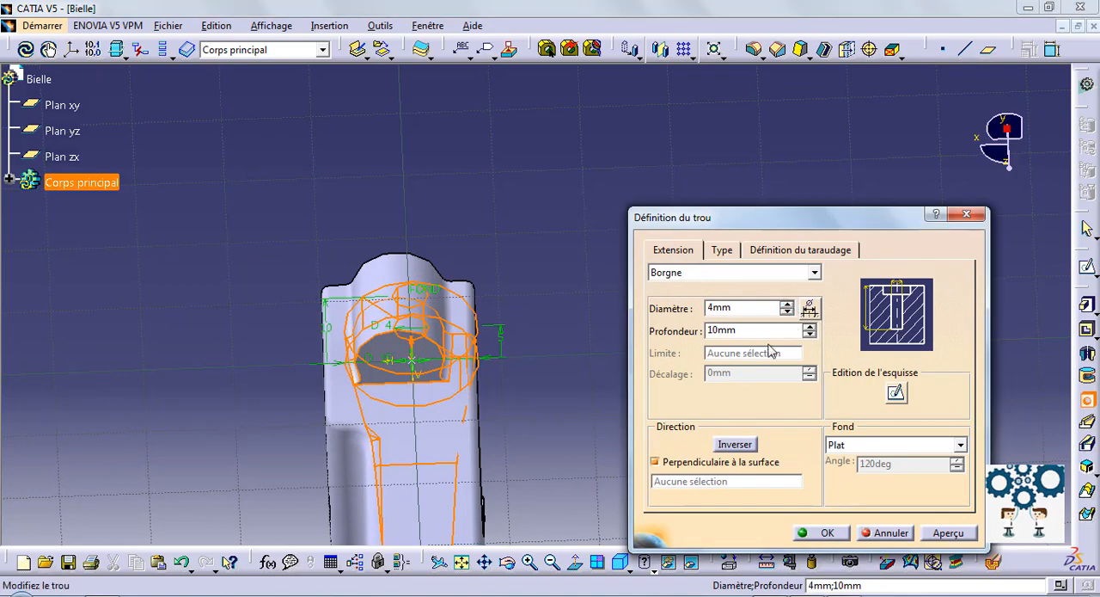
Step: Set the counterbore diameter to 5 mm and preview the hole in the boss
click(722, 253)
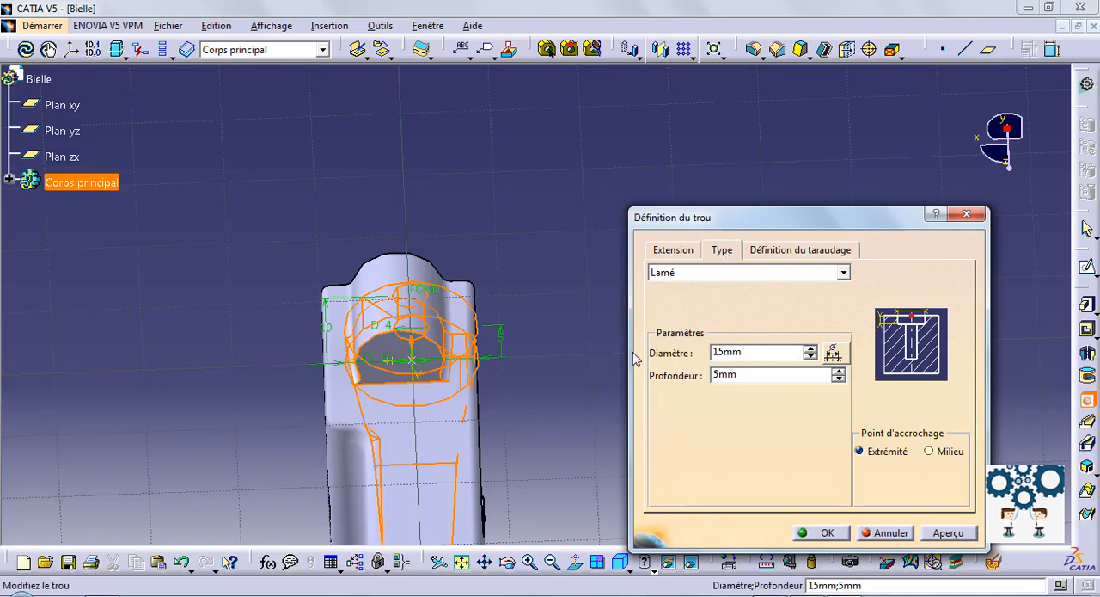
drag(749, 353, 650, 365)
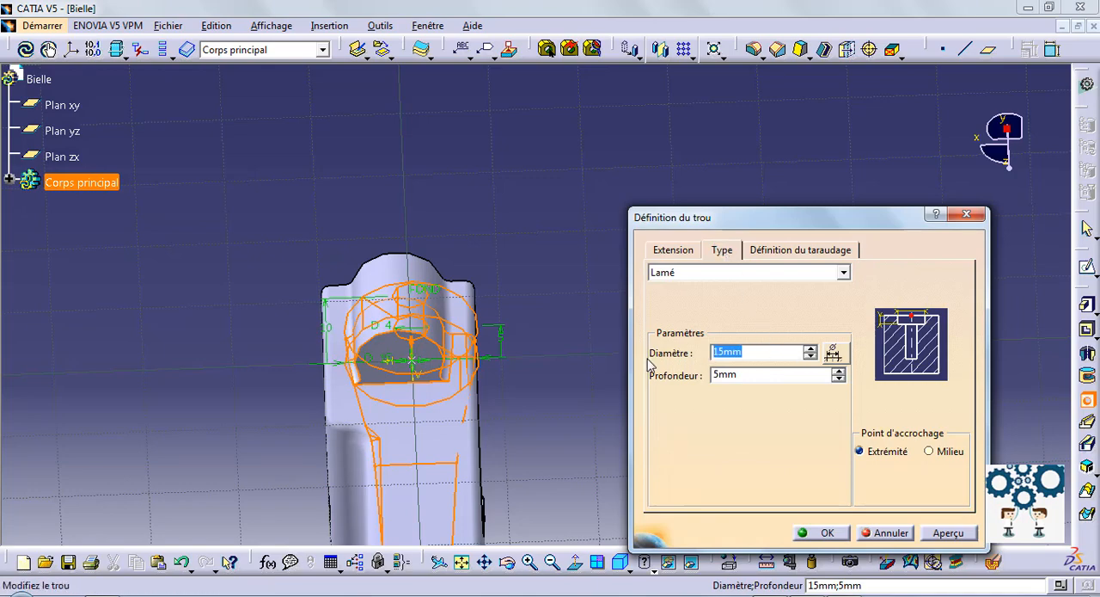
click(948, 531)
middle_drag(530, 282, 540, 206)
middle_drag(362, 171, 528, 285)
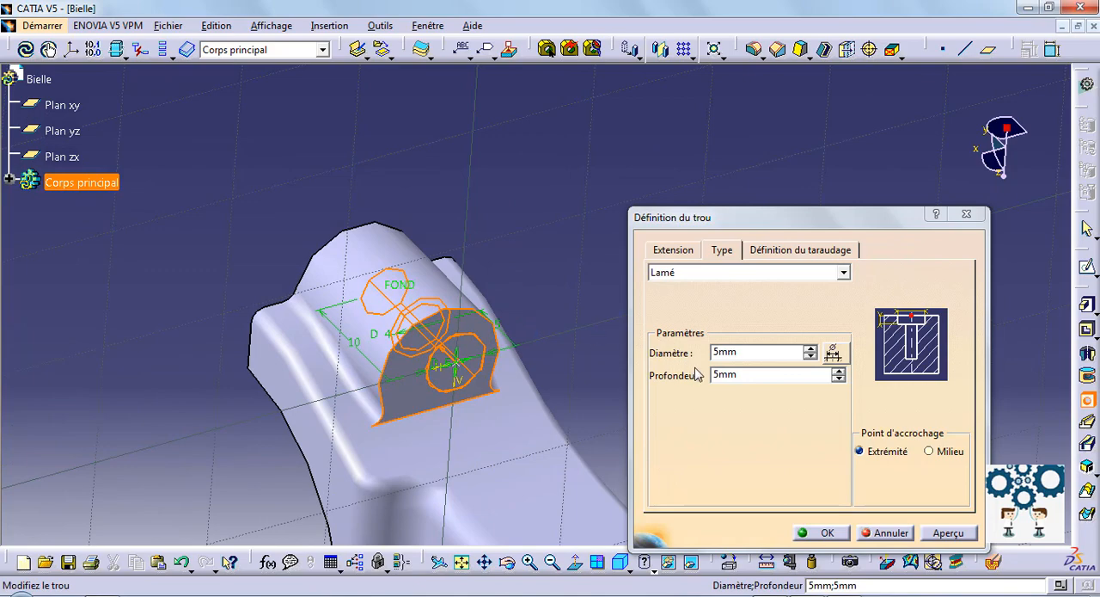
Step: Set the counterbore diameter to 6 mm and the hole's main diameter to 5 mm, and preview the result
click(728, 350)
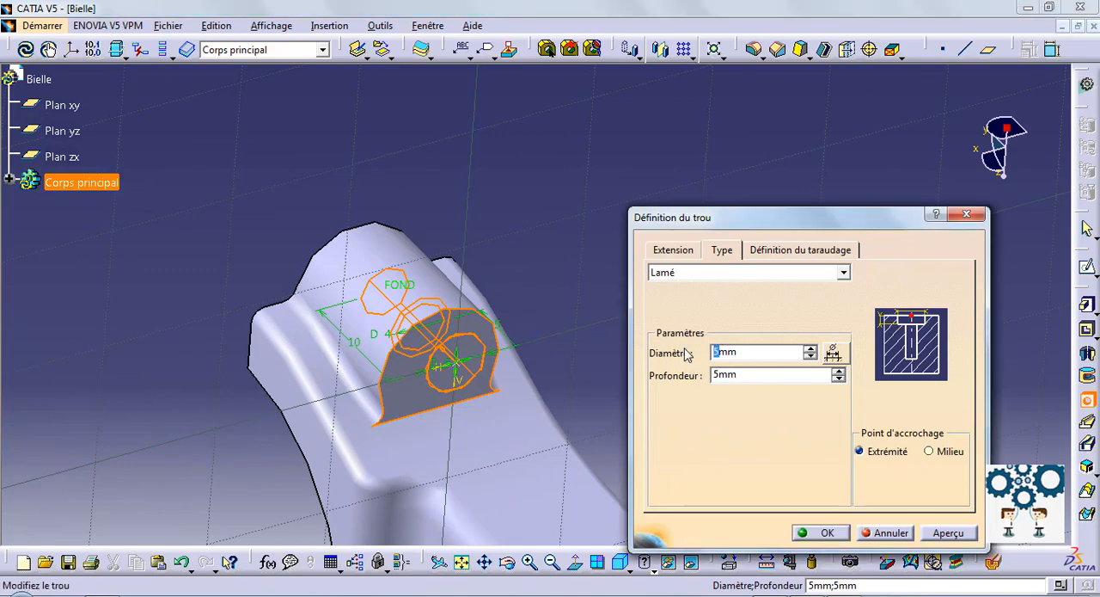
click(686, 251)
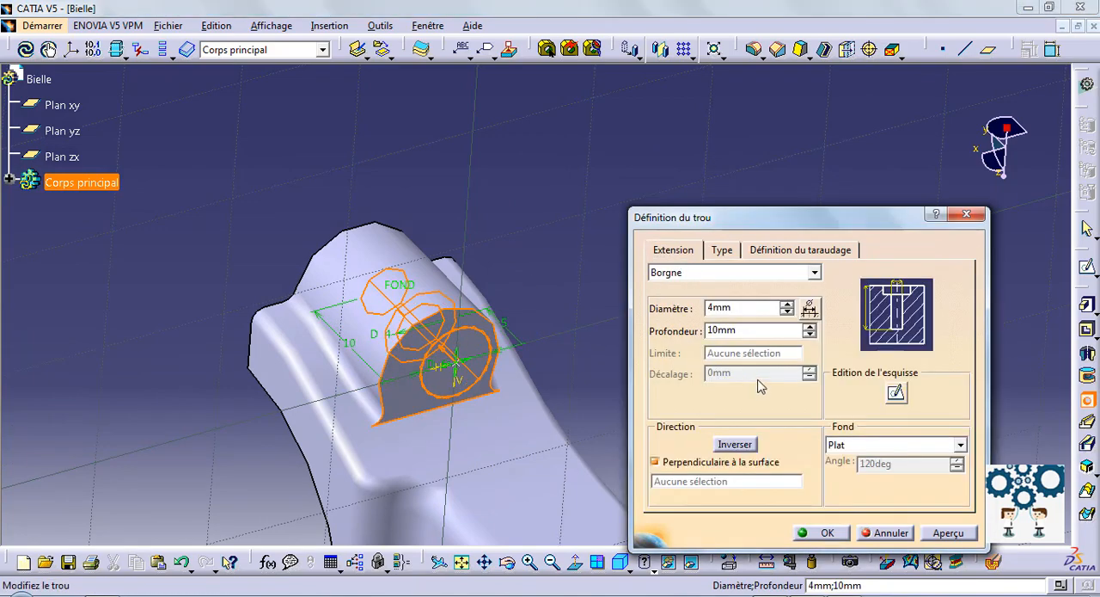
double_click(735, 308)
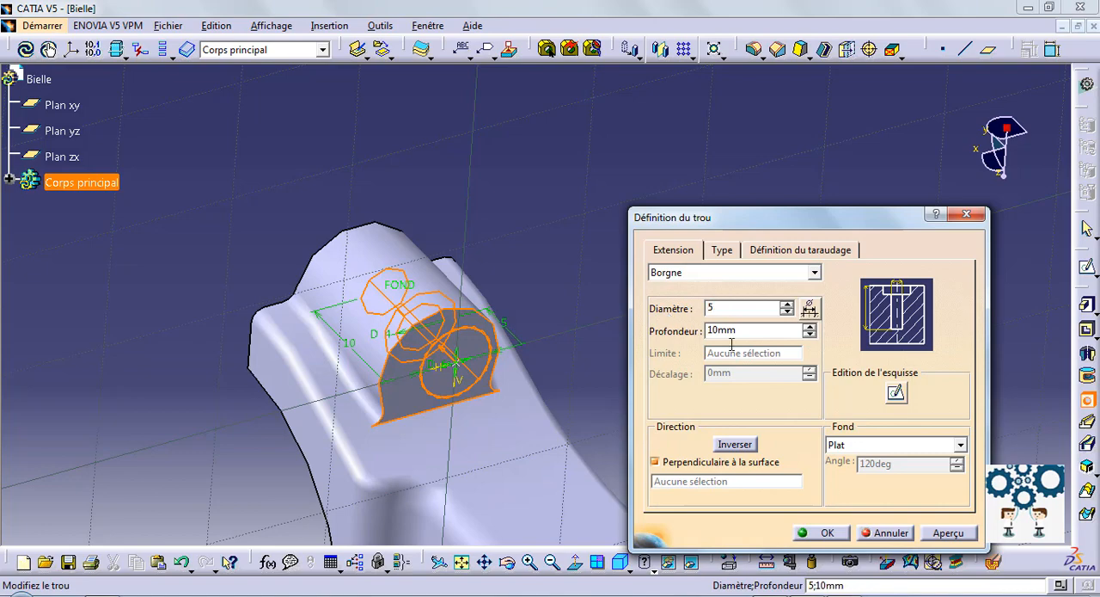
click(950, 533)
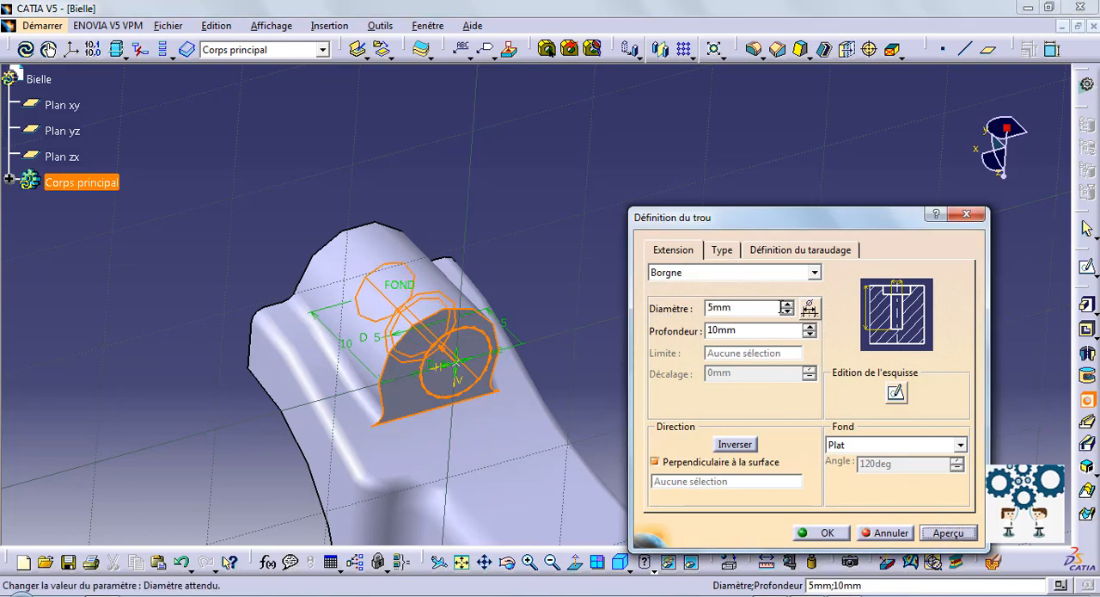
Step: Set the depth of the blind boss hole to 12 mm and check its counterbore parameters
click(722, 251)
middle_drag(432, 202, 568, 363)
click(678, 250)
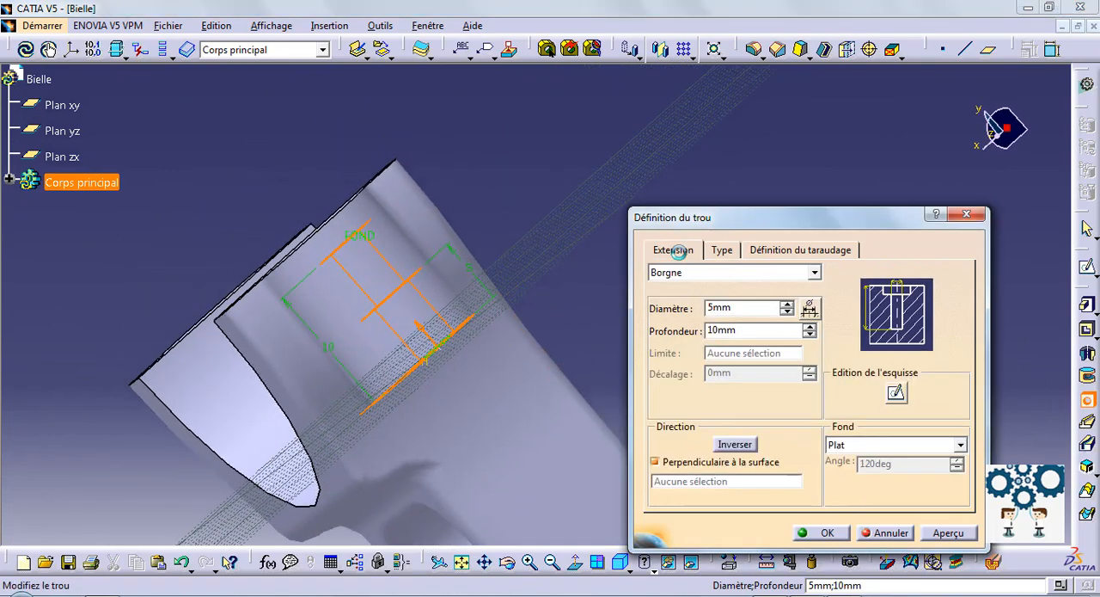
click(809, 327)
click(809, 327)
click(809, 327)
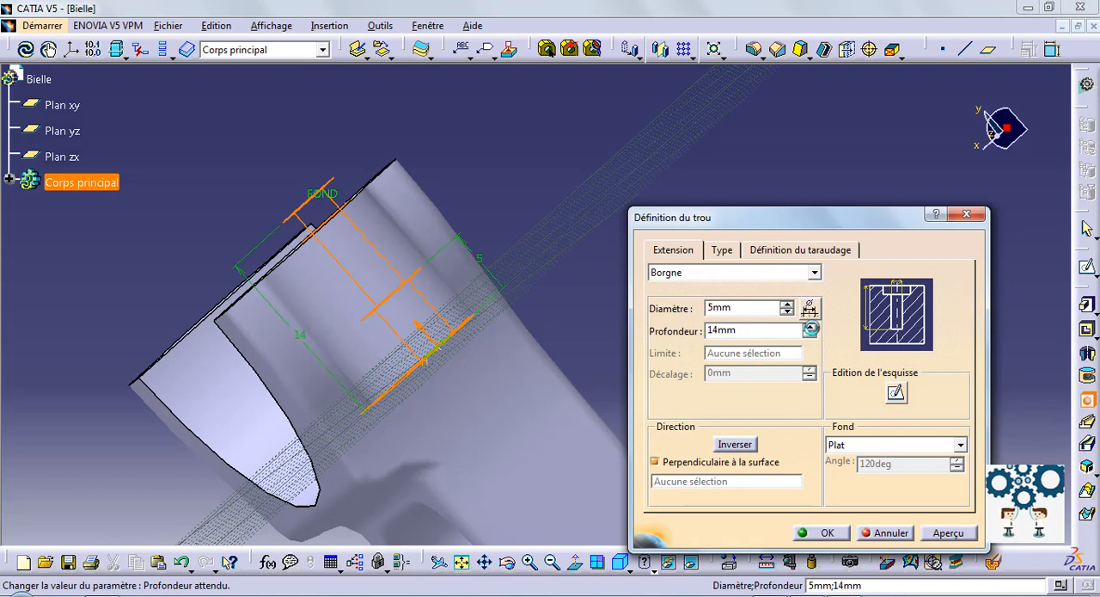
click(809, 334)
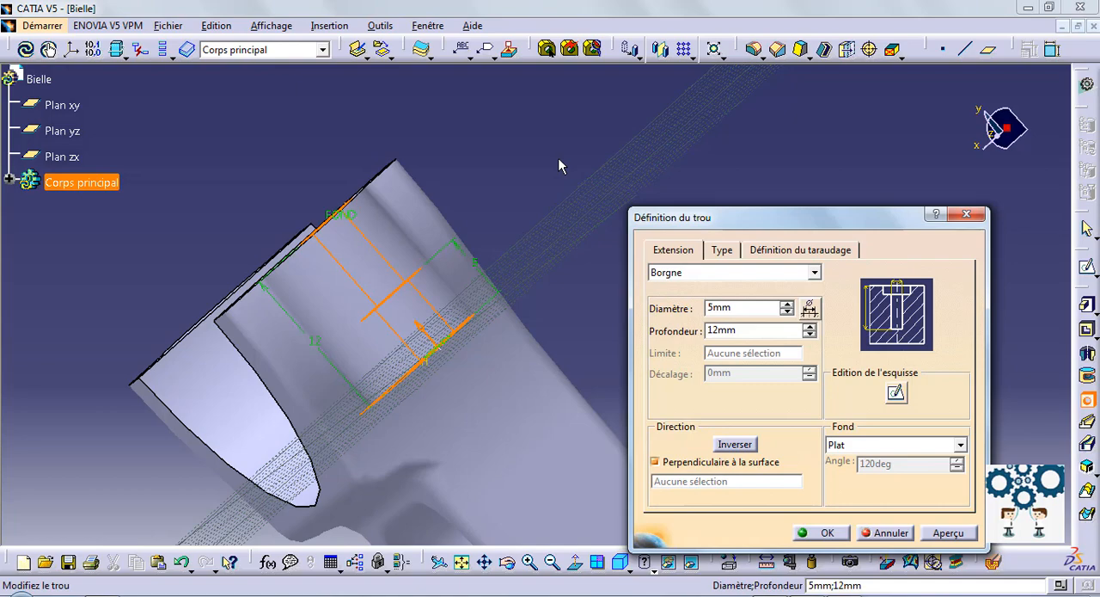
click(721, 252)
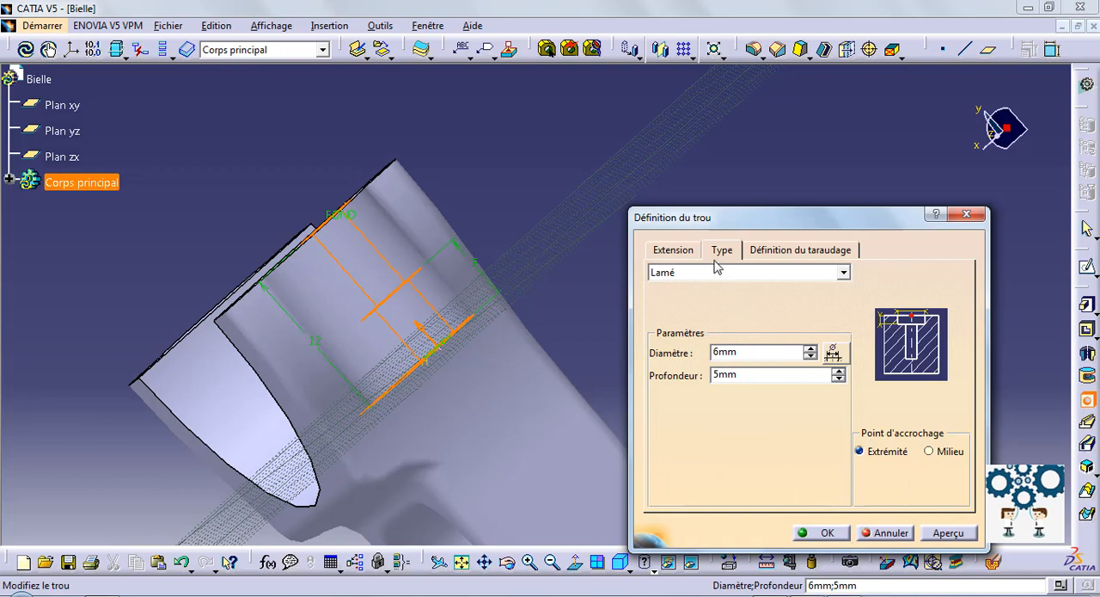
click(691, 251)
Step: Edit the hole's positioning sketch and constrain its center point concentric with the rounded edge of the boss
click(897, 396)
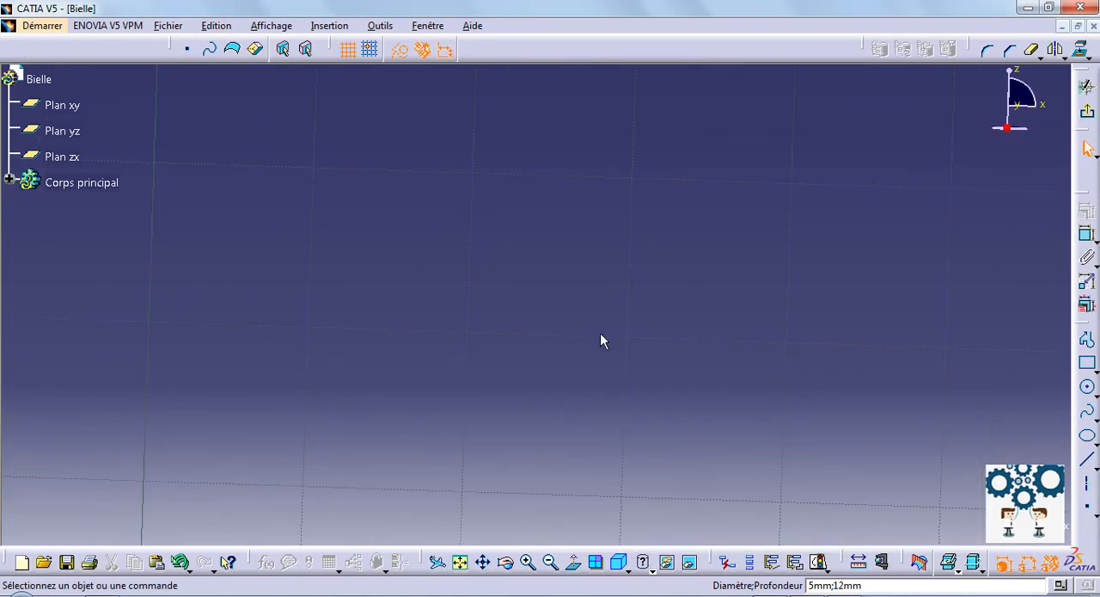
ctrl+middle_drag(649, 531, 649, 541)
ctrl+middle_drag(584, 401, 608, 538)
middle_drag(557, 193, 613, 432)
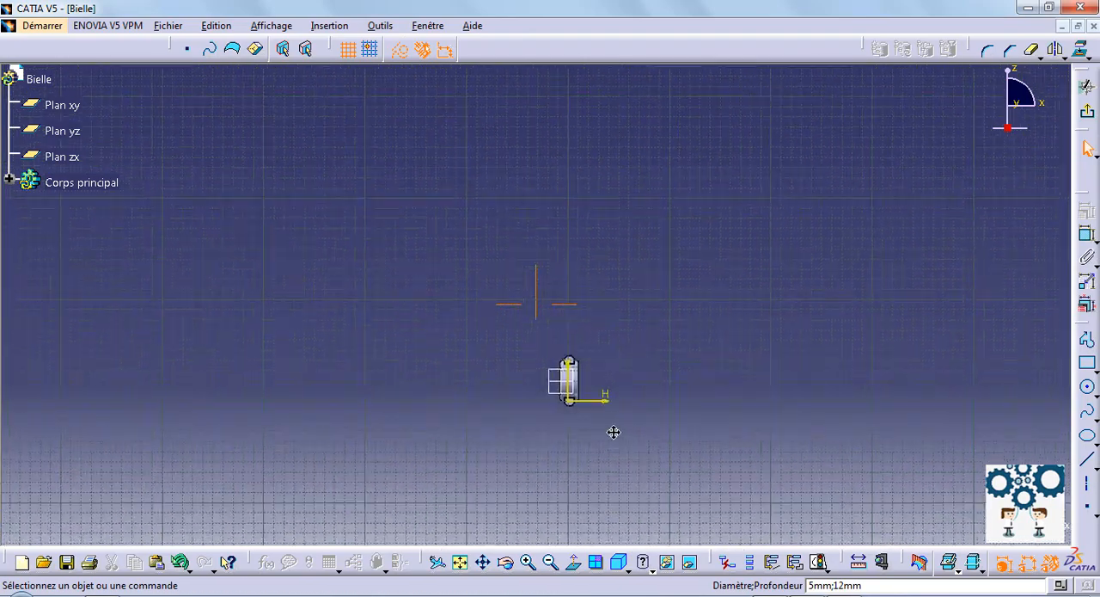
click(460, 561)
ctrl+middle_drag(539, 404, 560, 108)
mouse_move(758, 370)
middle_down()
mouse_move(771, 178)
mouse_move(746, 43)
middle_up()
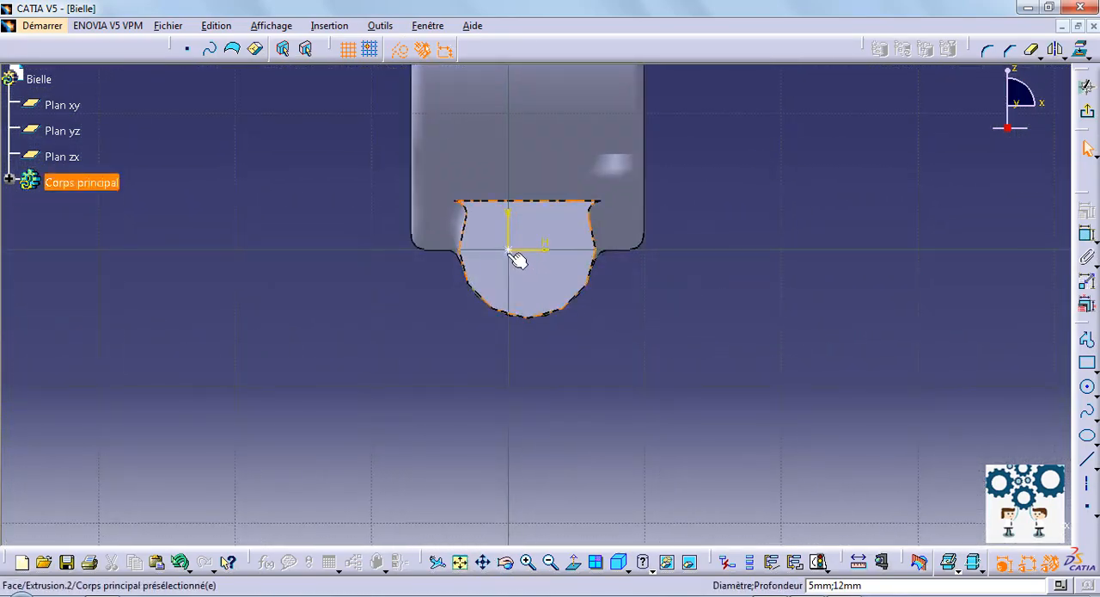
click(570, 314)
click(1086, 211)
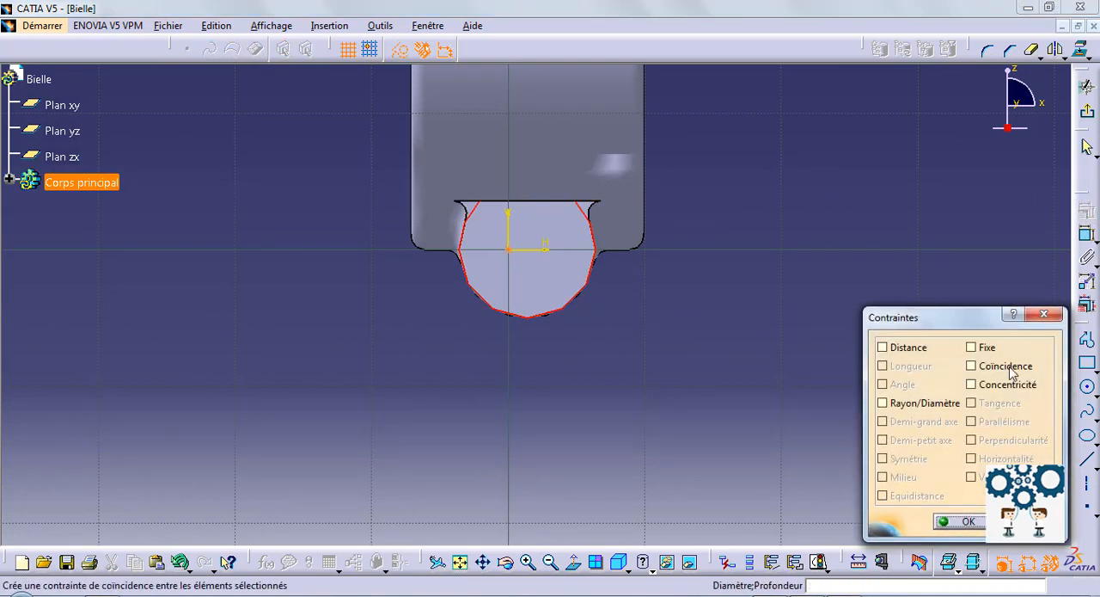
click(971, 384)
click(957, 522)
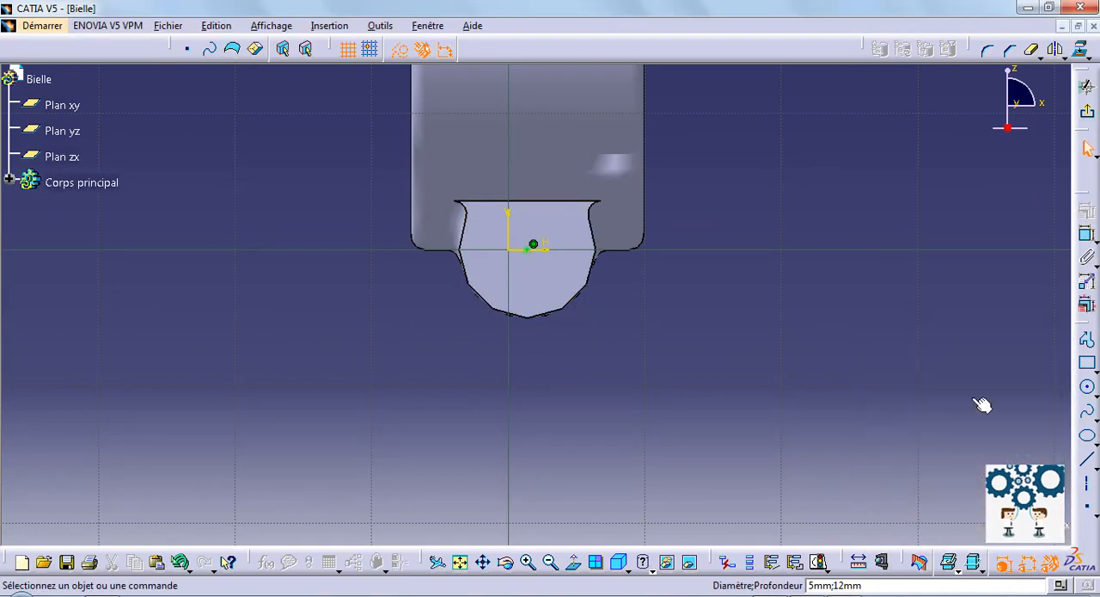
Step: Exit the positioning sketch and create the counterbored hole in the boss
click(1086, 110)
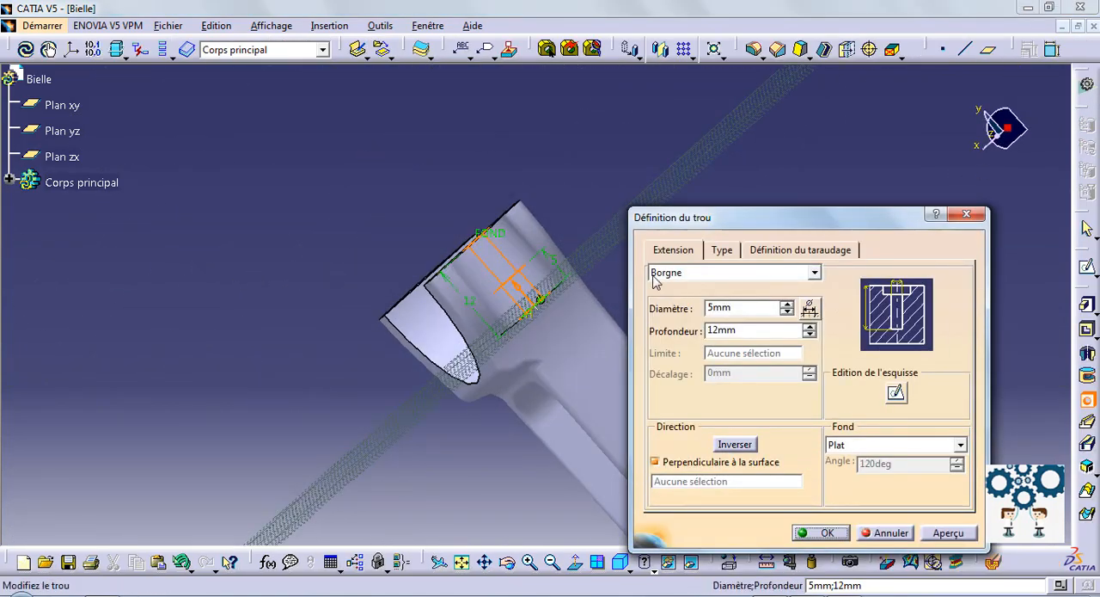
middle_drag(537, 206, 360, 149)
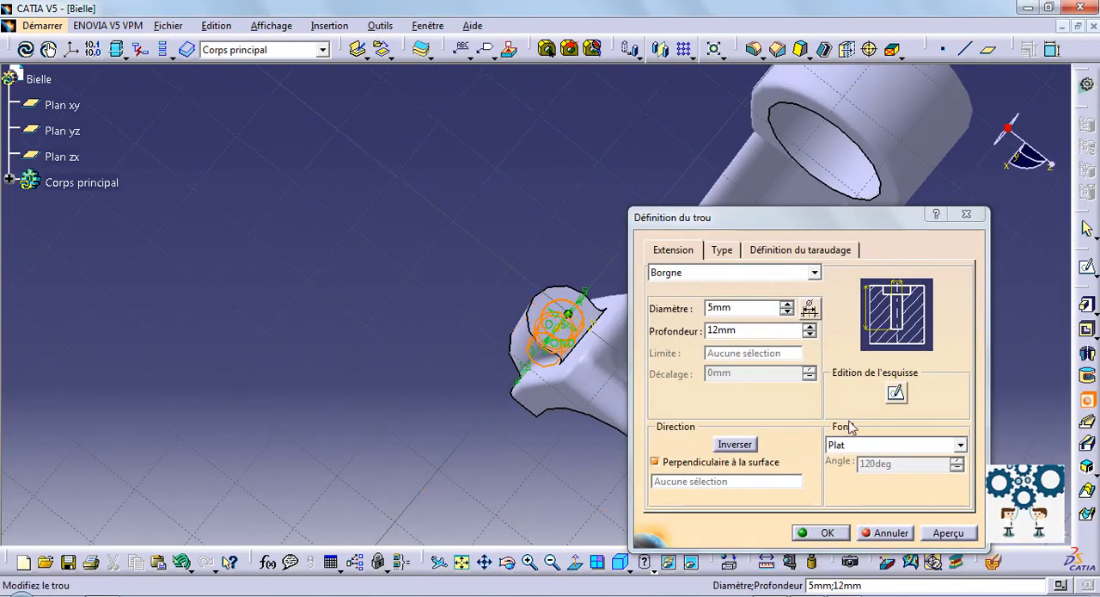
click(826, 533)
Step: Reopen the boss hole's definition, change its main diameter to 4 mm and apply the change
middle_drag(573, 179, 538, 236)
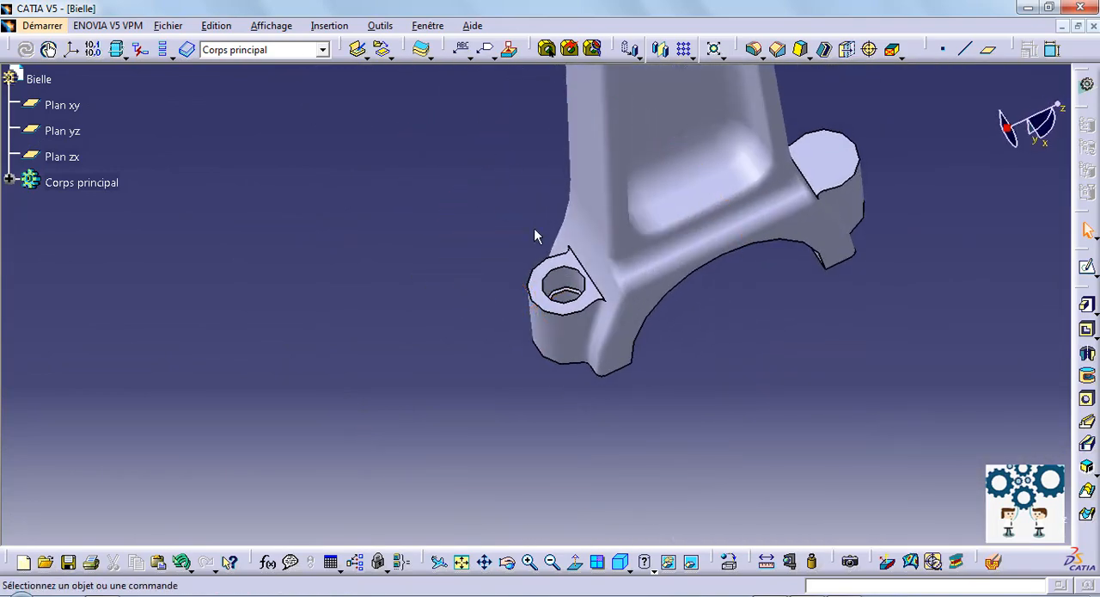
click(8, 181)
scroll(198, 437, down, 3)
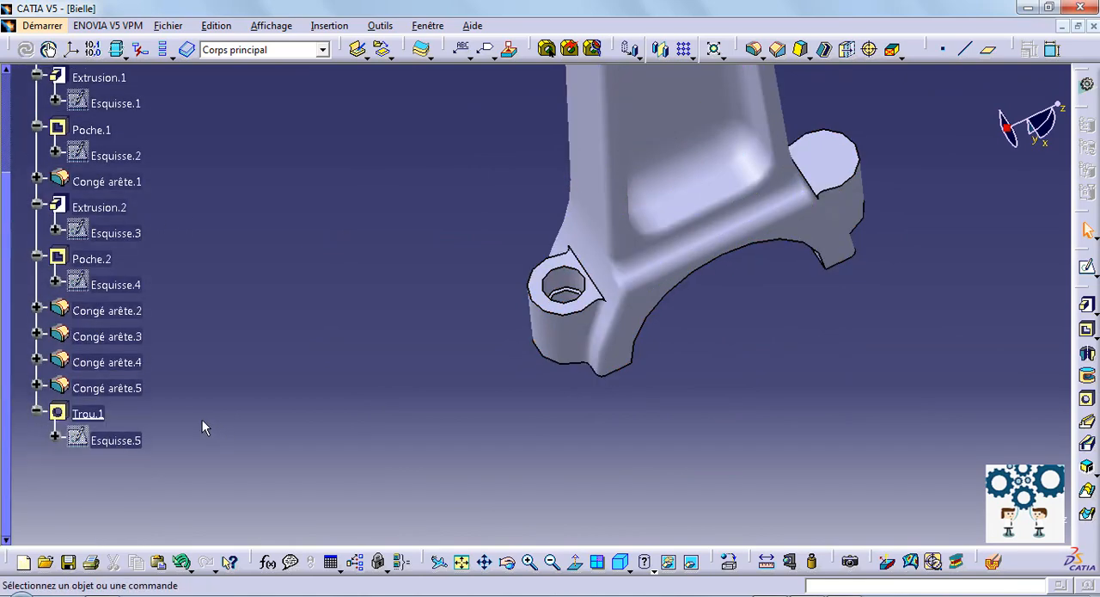
double_click(88, 412)
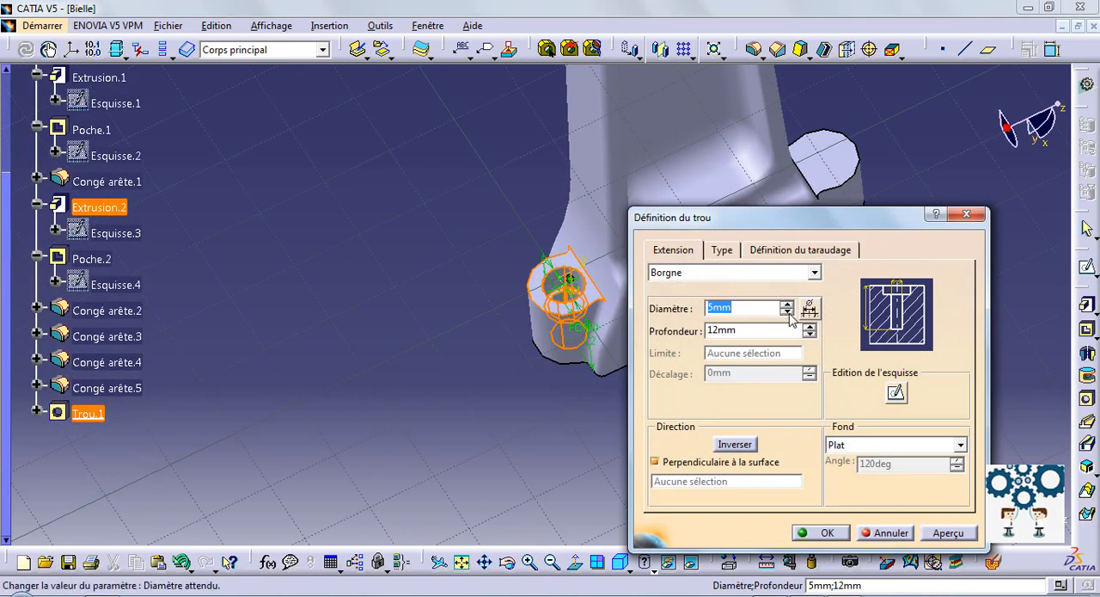
click(786, 312)
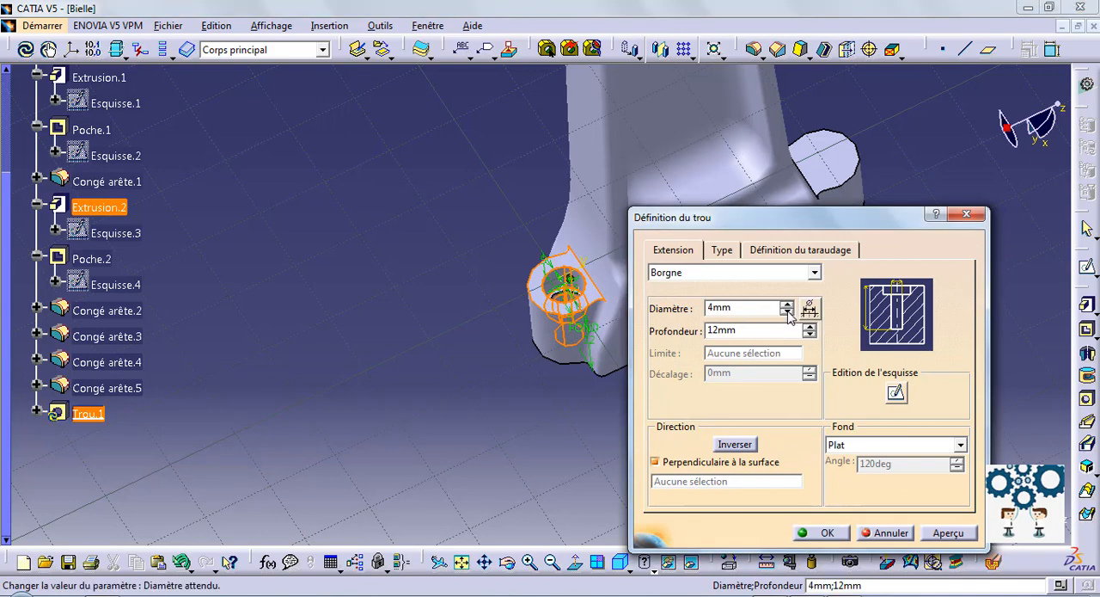
click(950, 534)
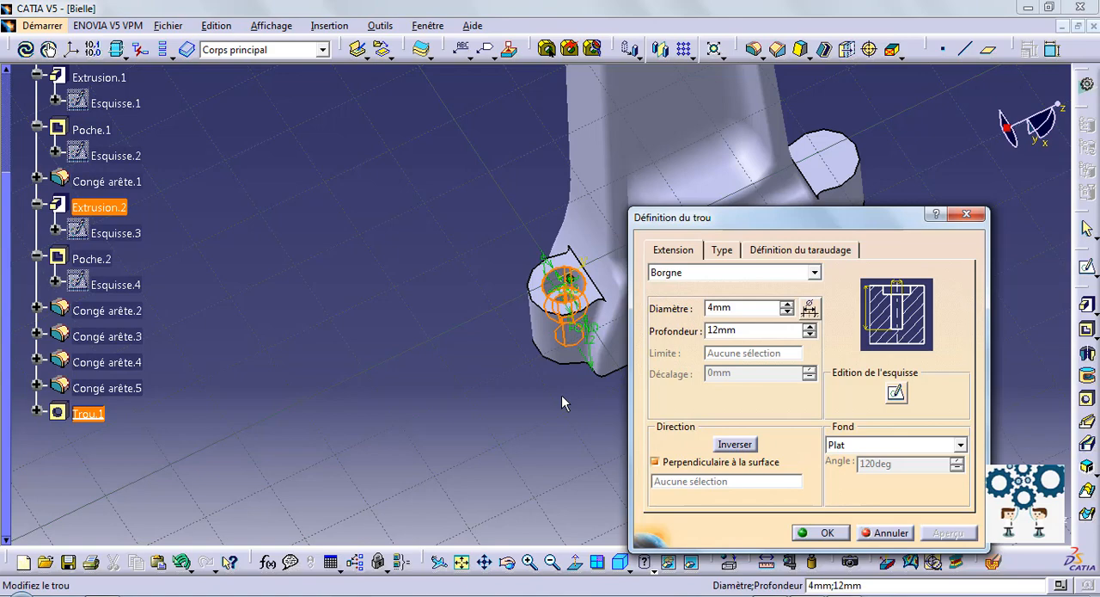
click(821, 533)
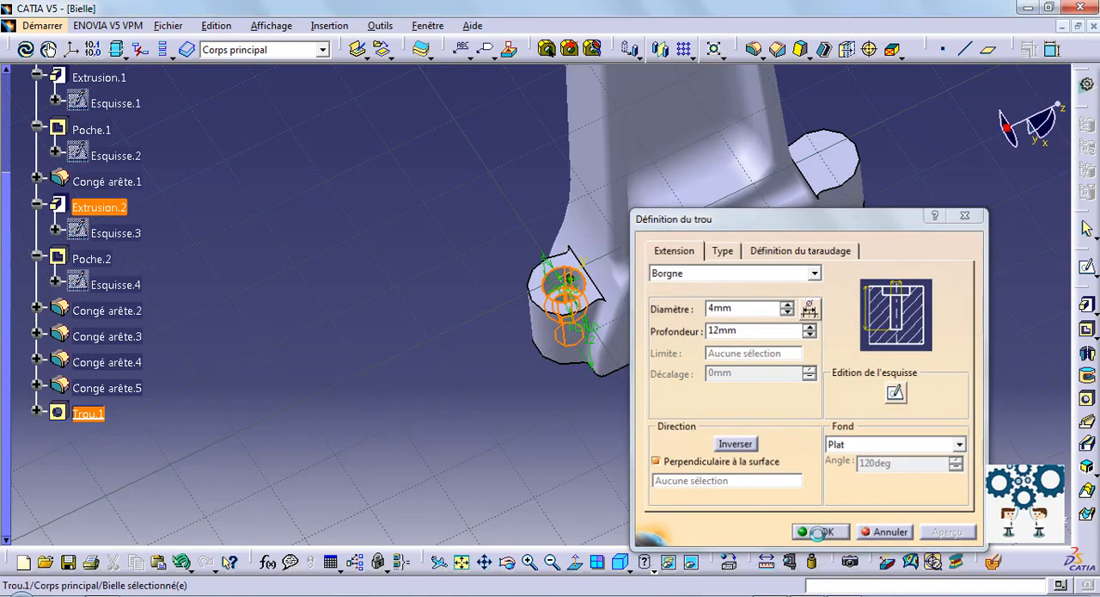
Step: Mirror the counterbored hole about the xy plane onto the opposite large-end boss
middle_drag(714, 319, 480, 406)
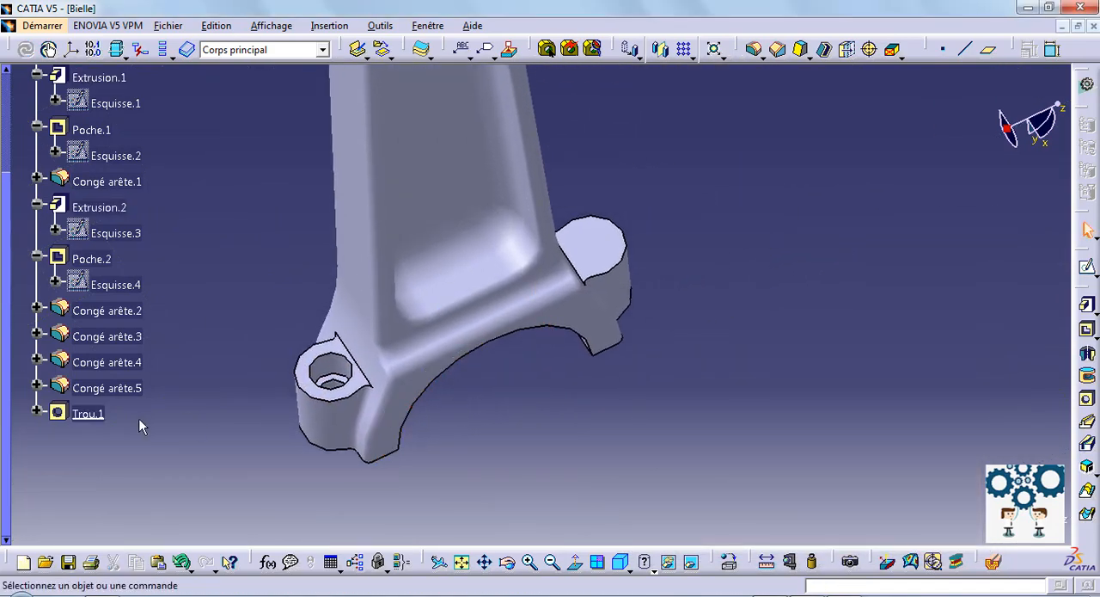
click(88, 413)
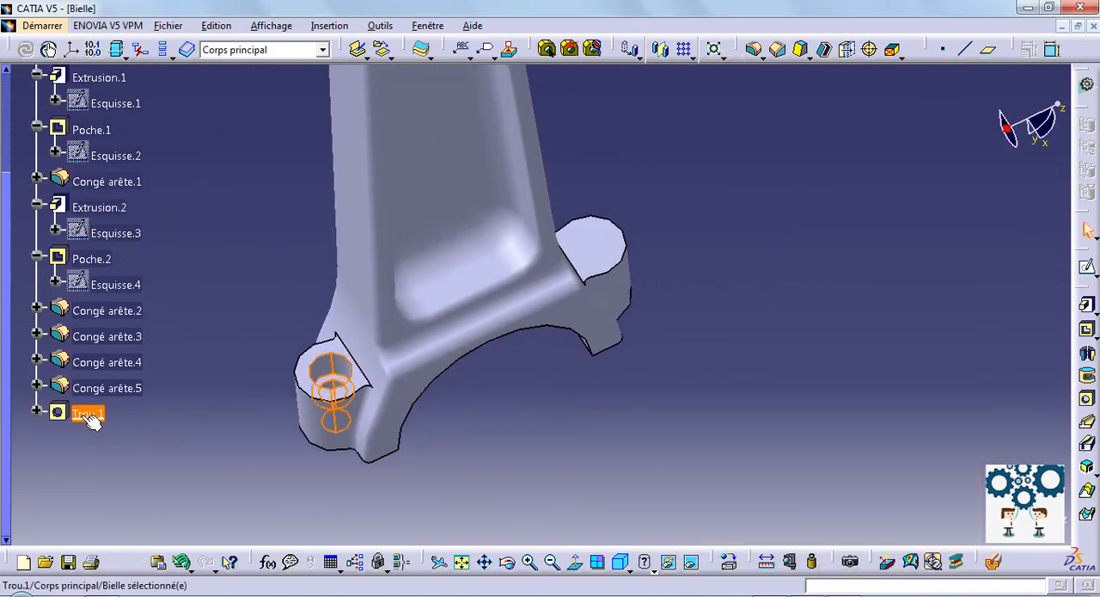
click(662, 49)
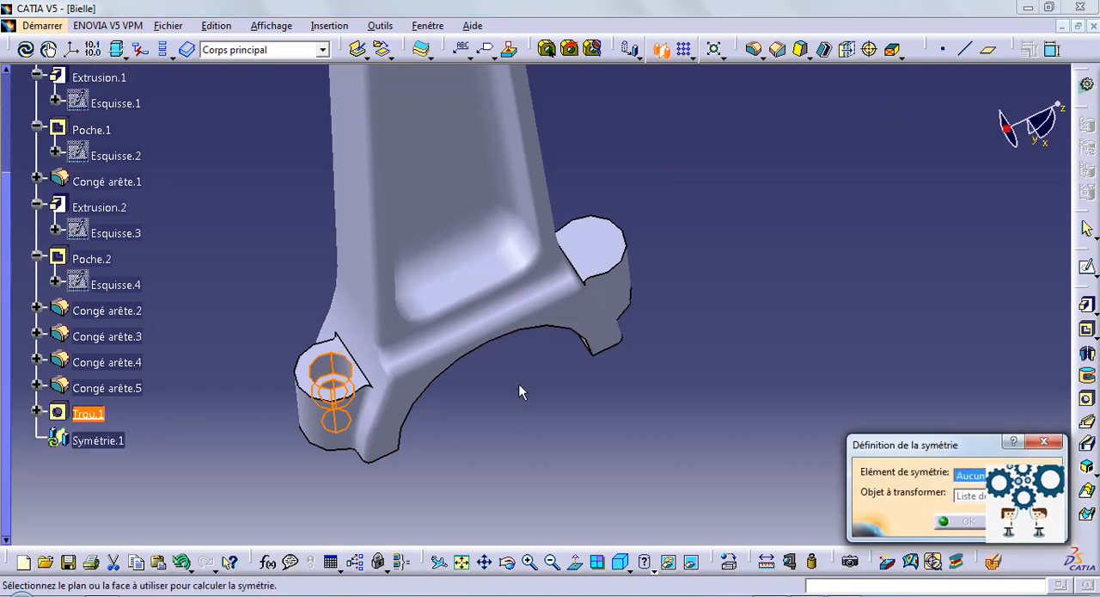
middle_drag(520, 392, 535, 185)
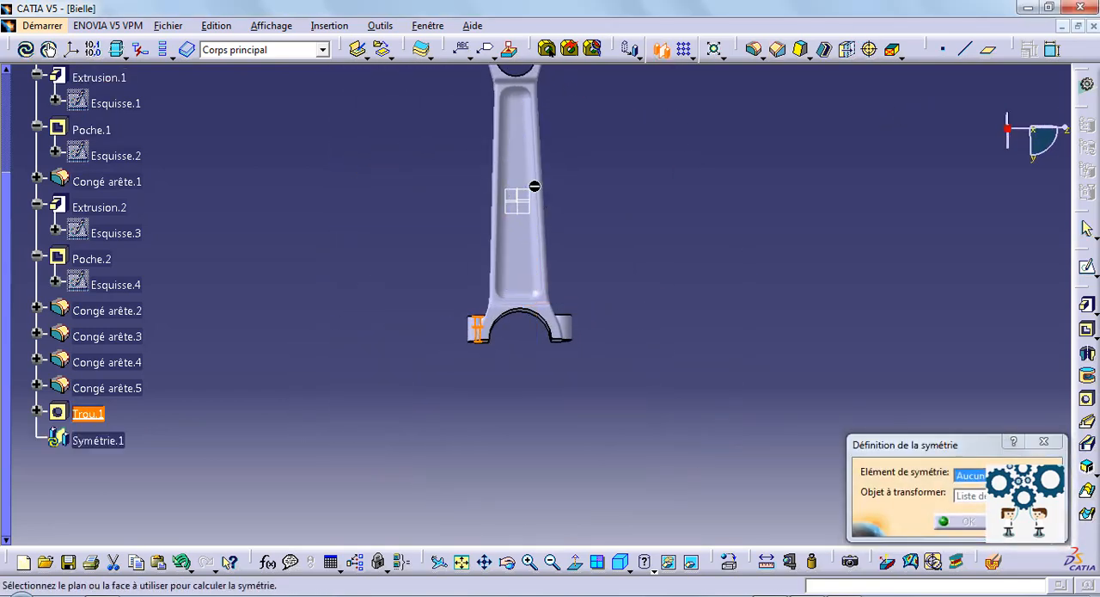
click(516, 194)
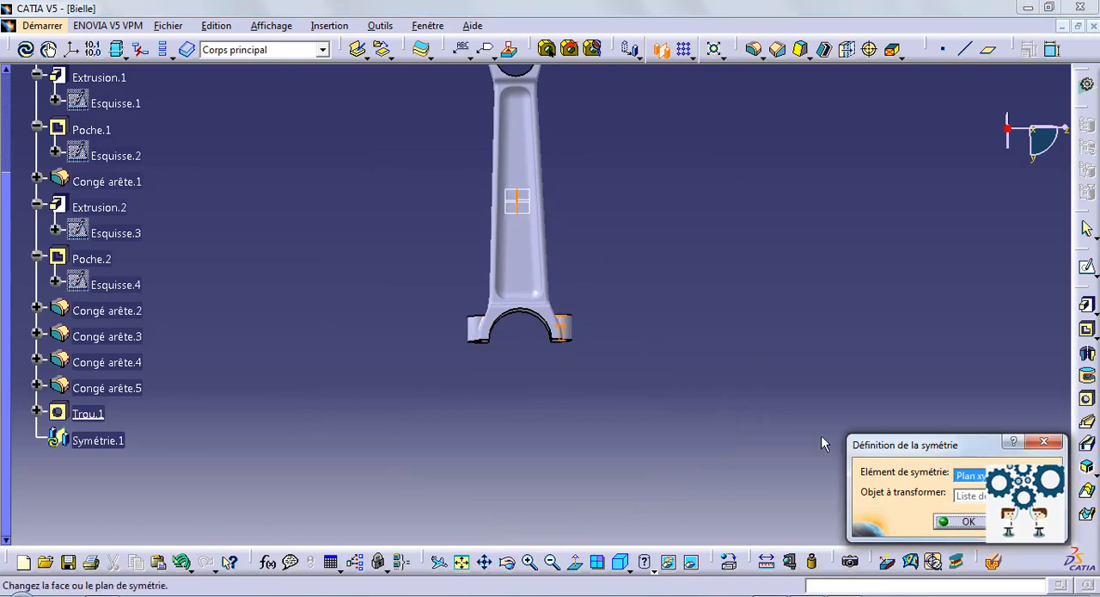
click(962, 523)
Step: Save the finished connecting rod part as Bielle.CATPart
middle_drag(639, 235, 606, 254)
click(108, 24)
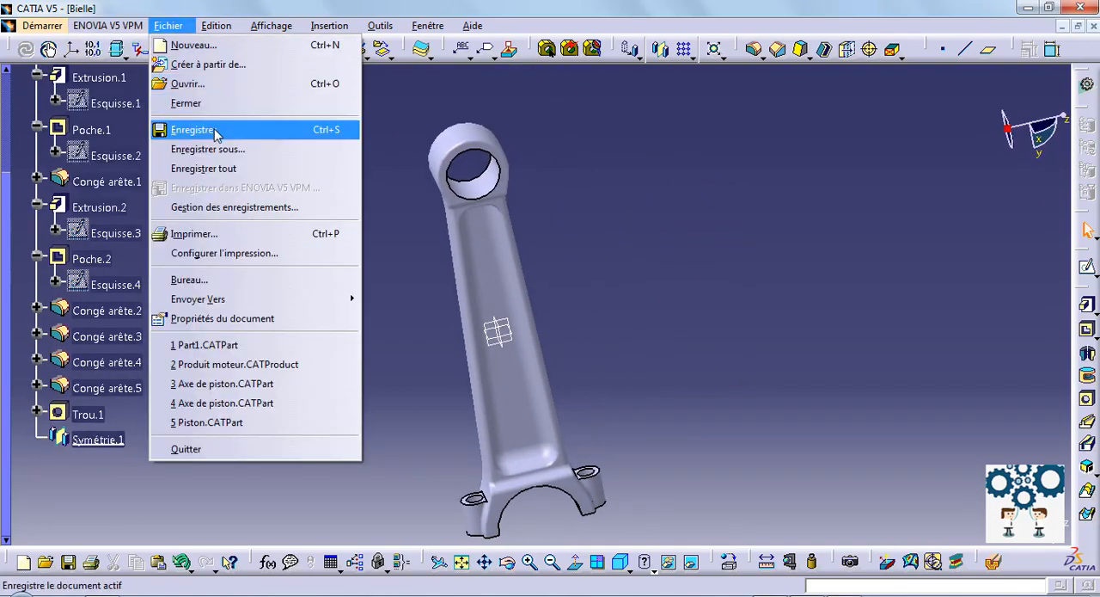
click(200, 131)
click(723, 436)
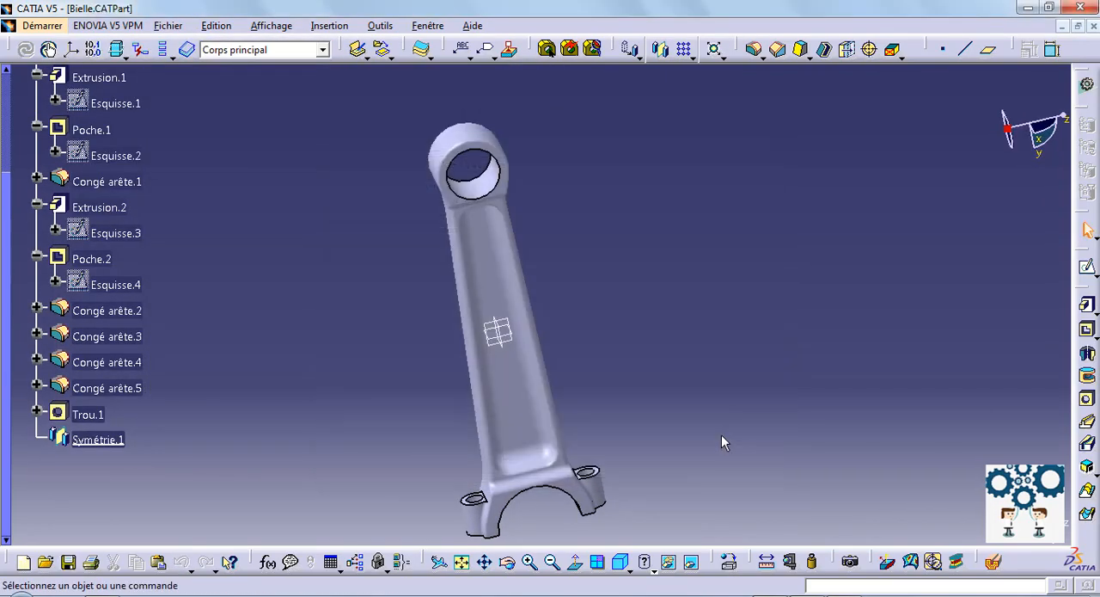
Step: Set the fill color of the main body (Corps principal) to dark red in its graphic properties and apply it
middle_drag(721, 435, 748, 426)
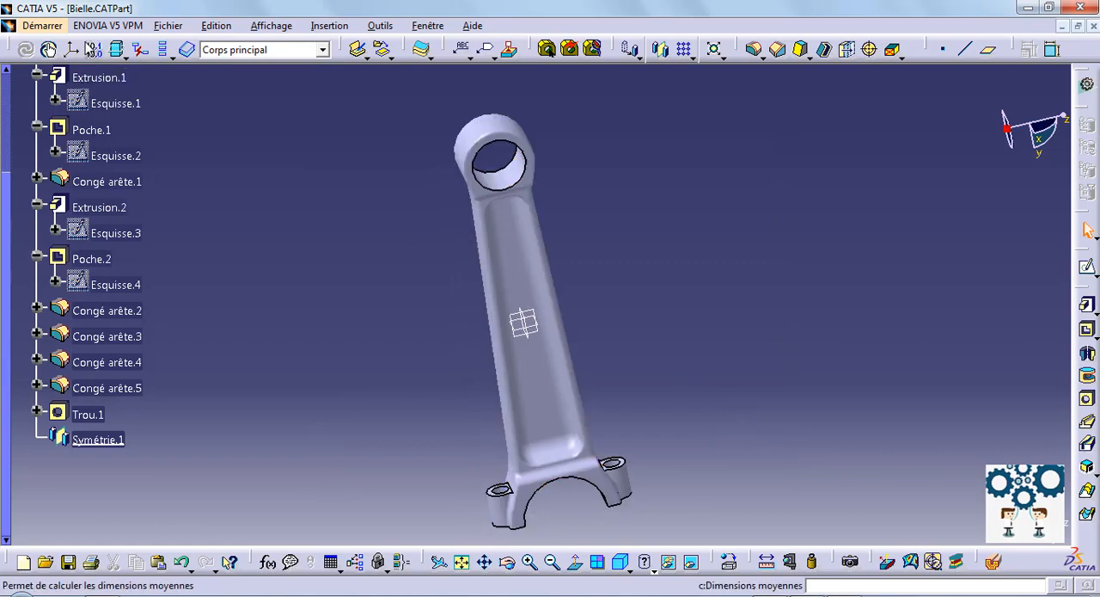
scroll(189, 209, up, 2)
right_click(97, 200)
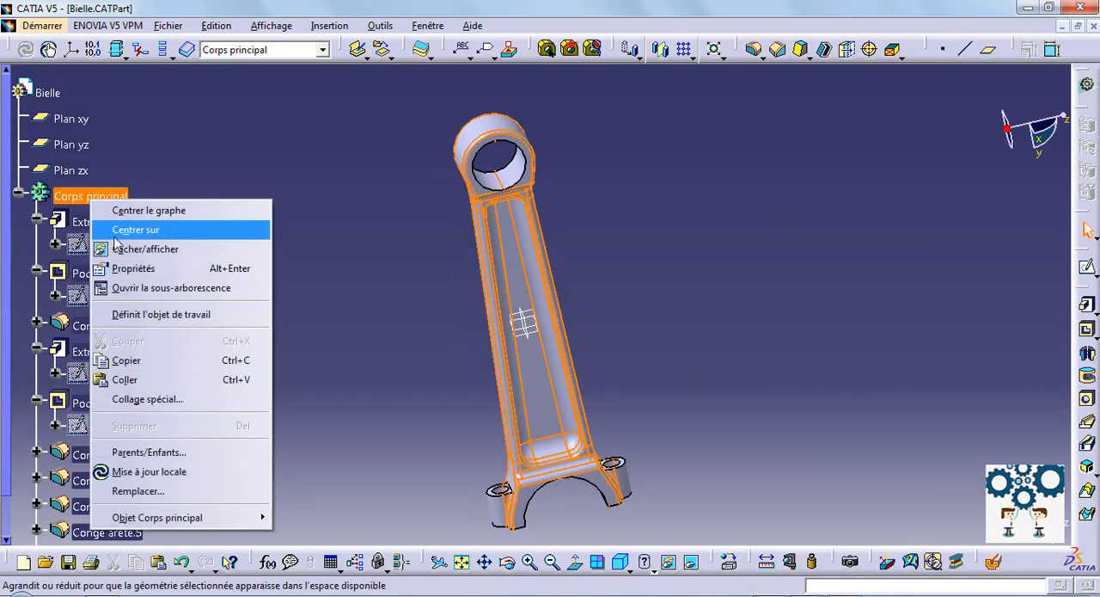
click(129, 268)
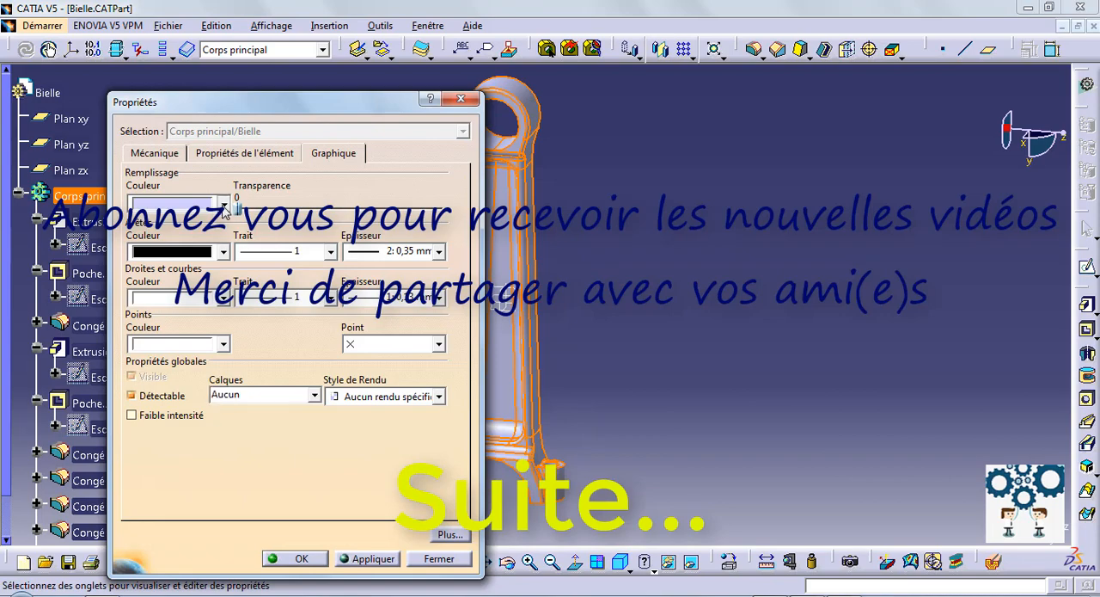
click(223, 205)
click(183, 452)
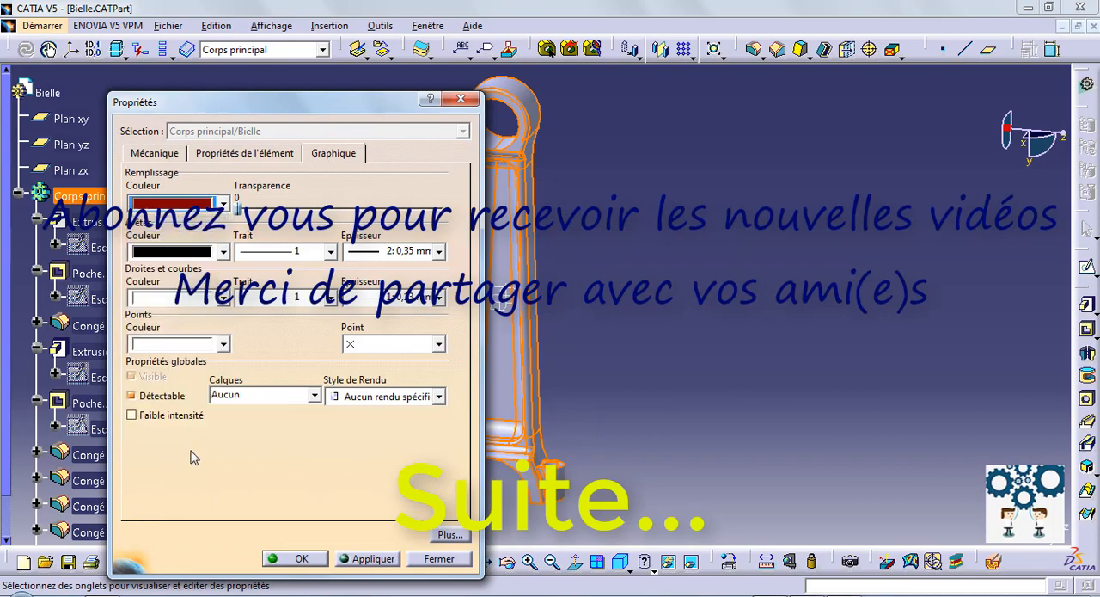
click(384, 561)
click(297, 559)
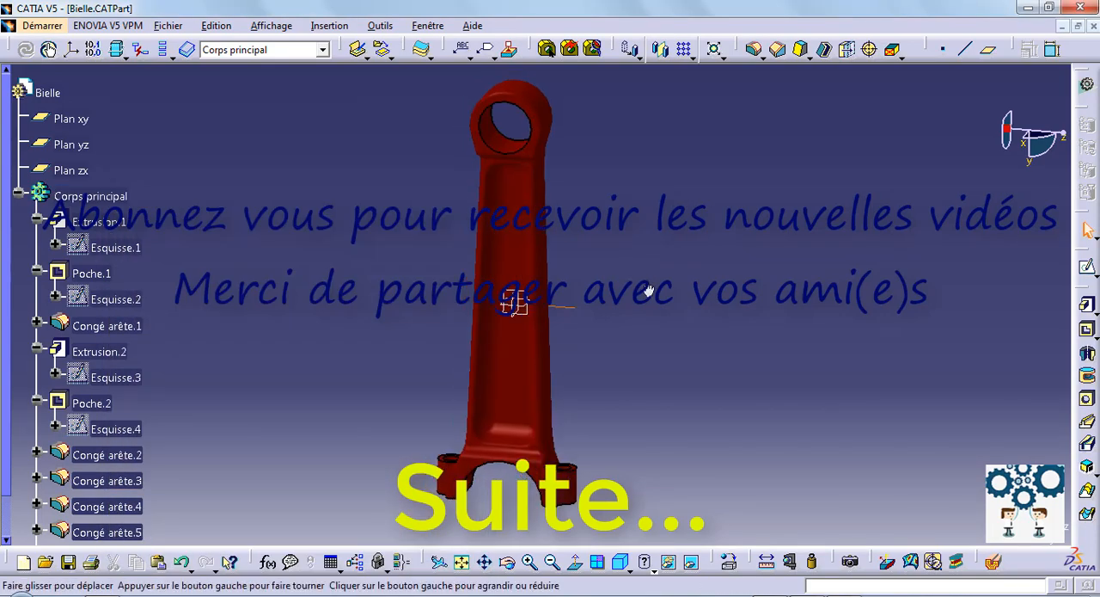